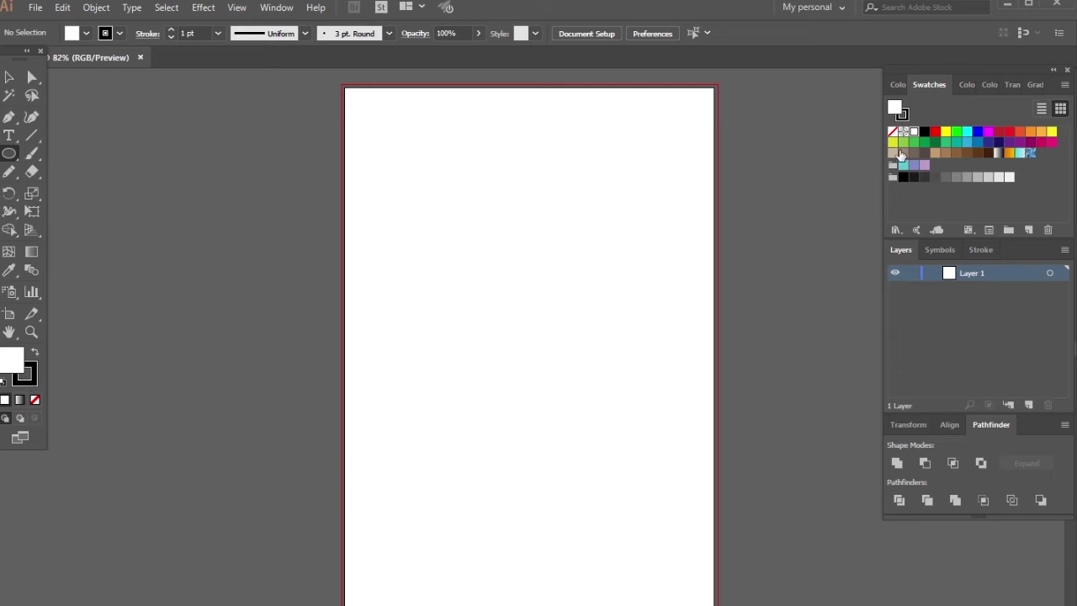
Step: Set the fill to cyan (#50C5D1) and the stroke to None
left_click(980, 146)
left_click(25, 374)
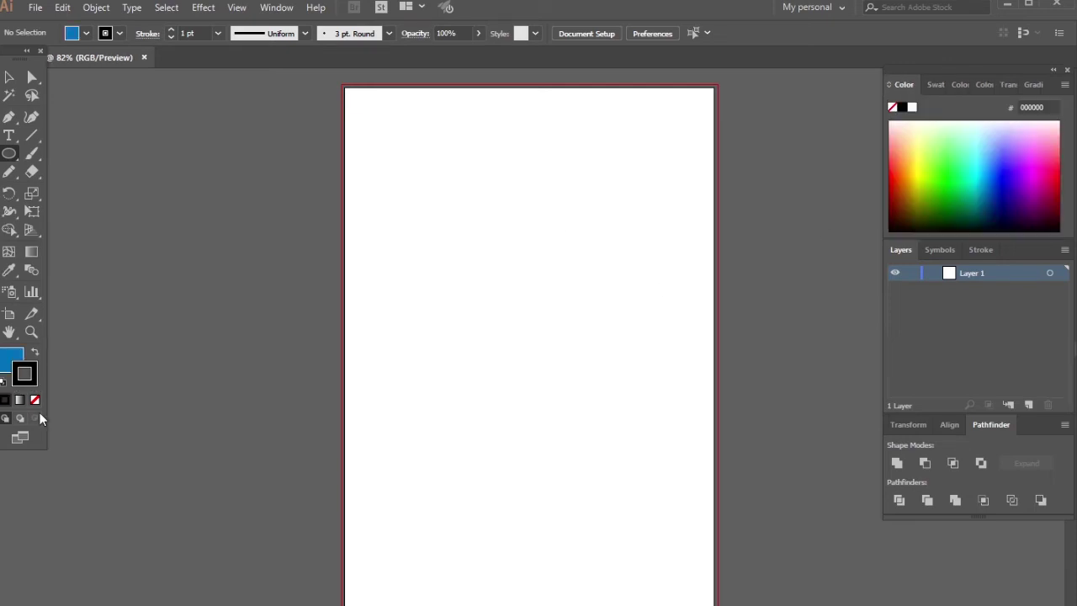
left_click(35, 400)
double_click(17, 362)
left_click(378, 234)
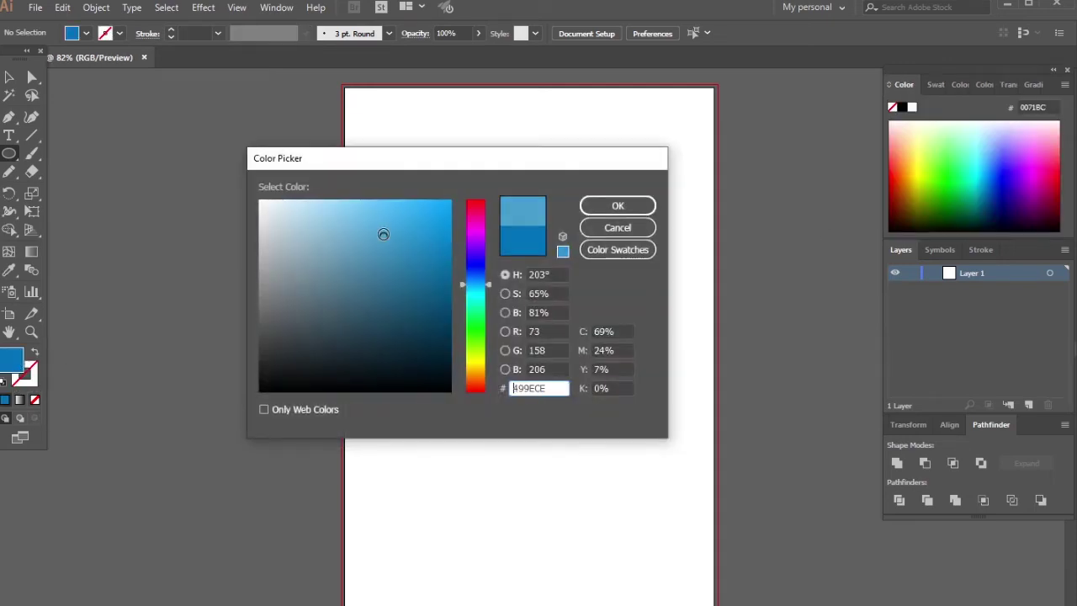
left_click_drag(486, 290, 488, 297)
left_click(623, 207)
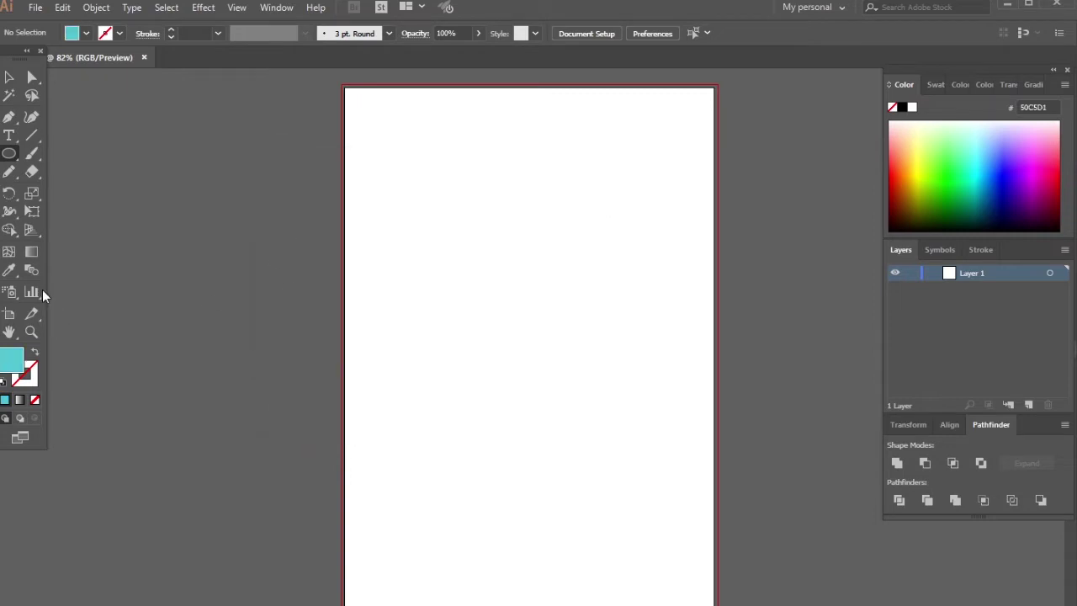
Step: Draw a tall ellipse and curve its upper sides outward with the Curvature tool
left_click_drag(431, 152, 622, 434)
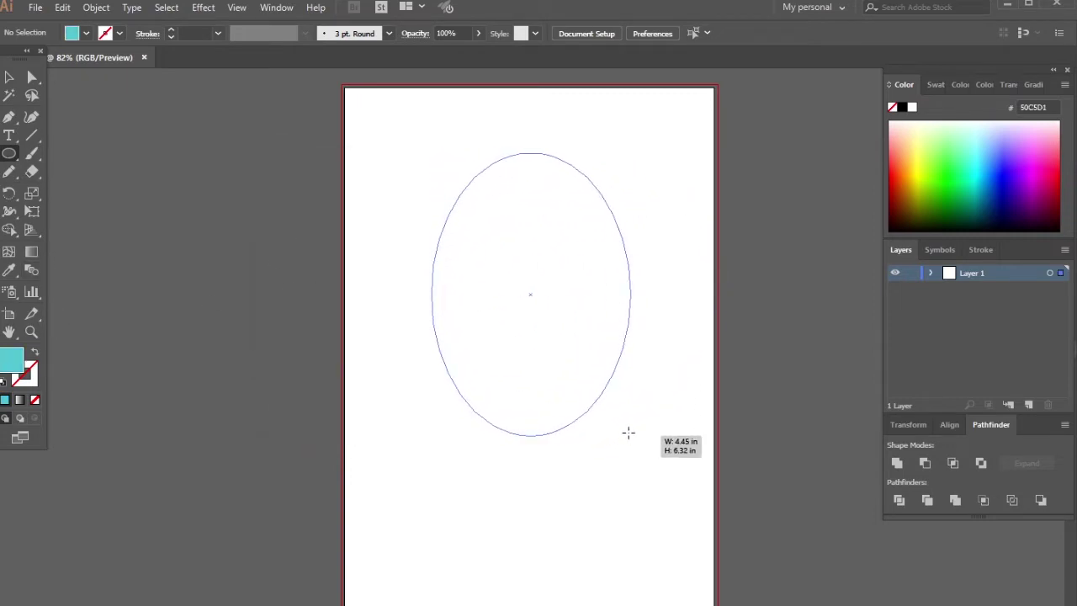
left_click_drag(623, 434, 630, 435)
left_click(31, 118)
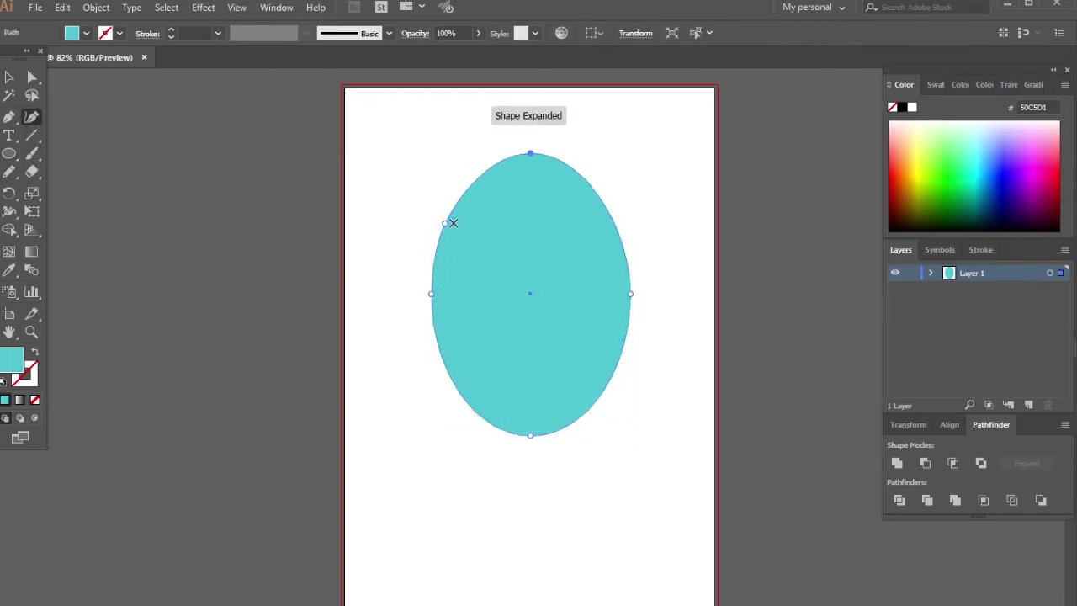
left_click_drag(444, 225, 427, 198)
left_click_drag(419, 305, 419, 304)
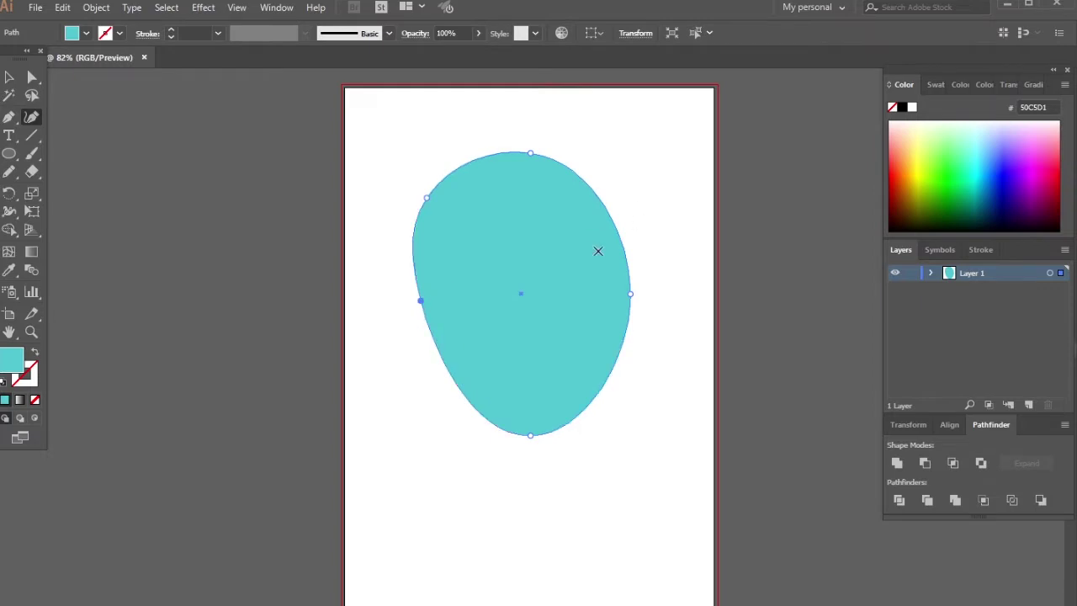
left_click_drag(601, 196, 611, 185)
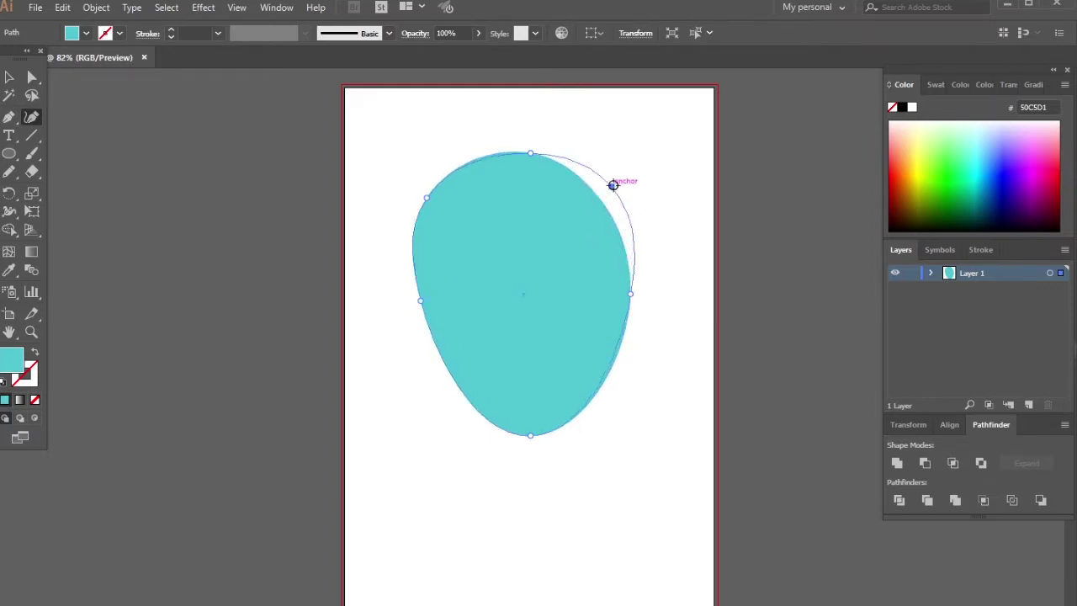
left_click_drag(419, 301, 404, 284)
left_click_drag(630, 294, 640, 298)
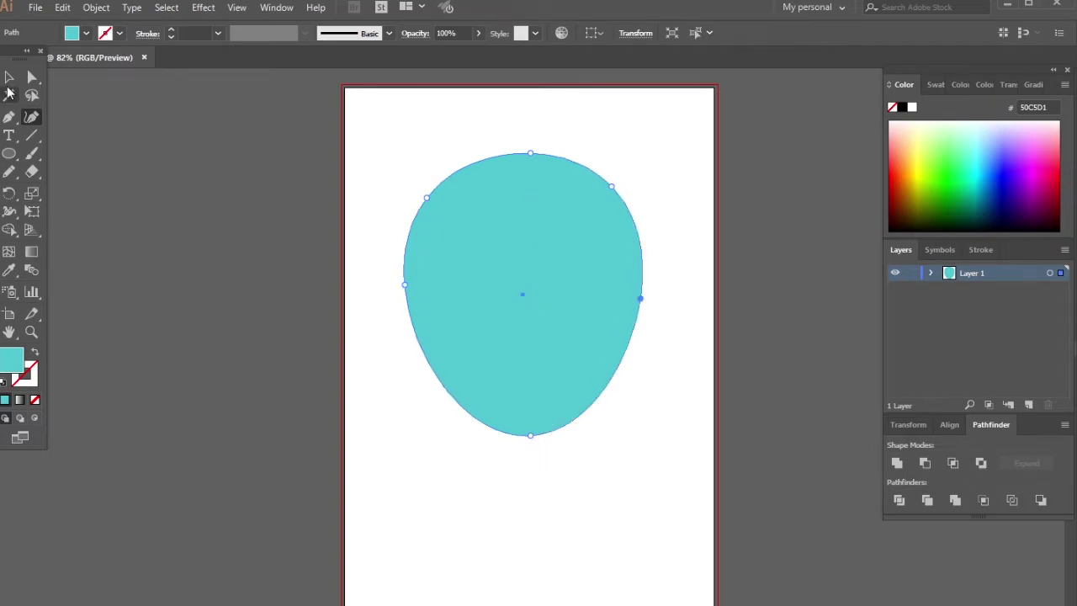
key("v")
left_click(521, 552)
Step: Draw a small neck and a curved knot below the balloon with the Pen tool
scroll(538, 471, "up", 3)
left_click_drag(9, 153, 65, 167)
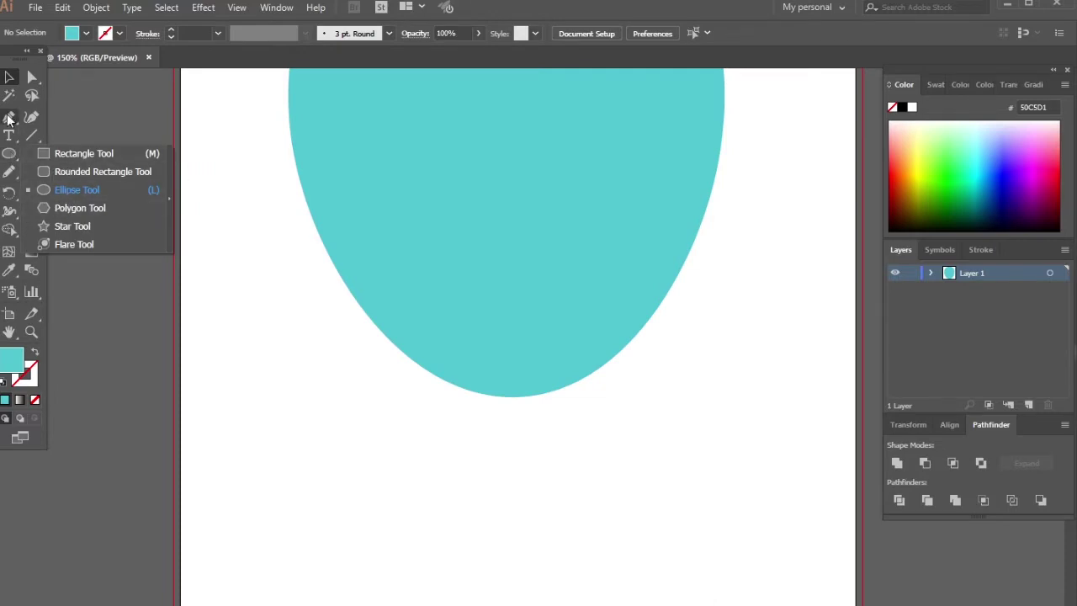
left_click(9, 117)
mouse_move(493, 389)
left_mouse_down()
mouse_move(493, 413)
mouse_move(521, 413)
mouse_move(522, 393)
left_mouse_up()
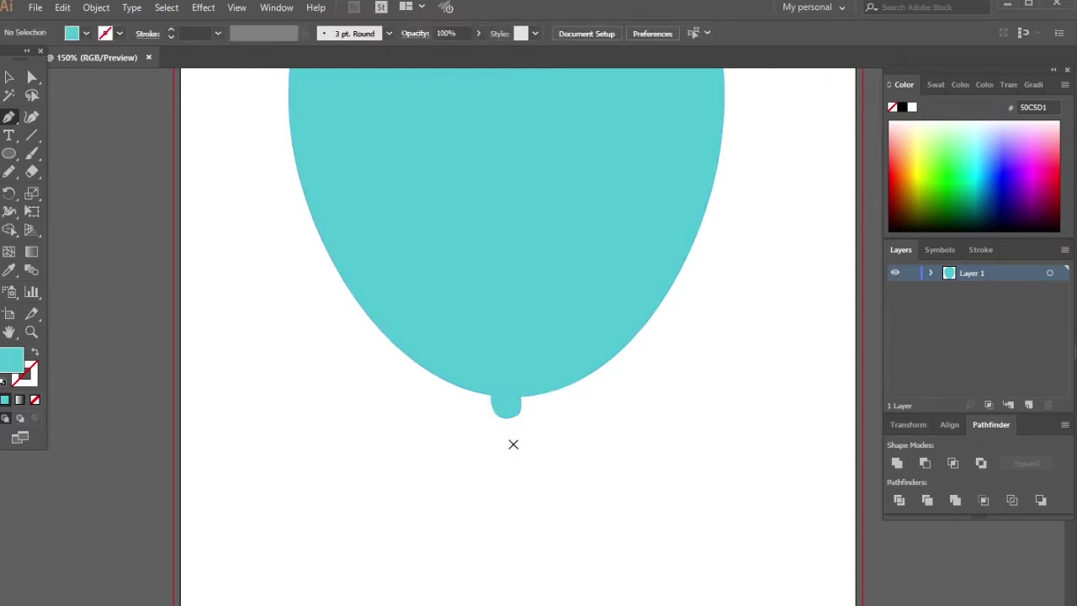
left_click(496, 413)
mouse_move(461, 409)
left_mouse_down()
mouse_move(456, 426)
mouse_move(516, 421)
left_mouse_up()
key("ctrl+minus")
key("v")
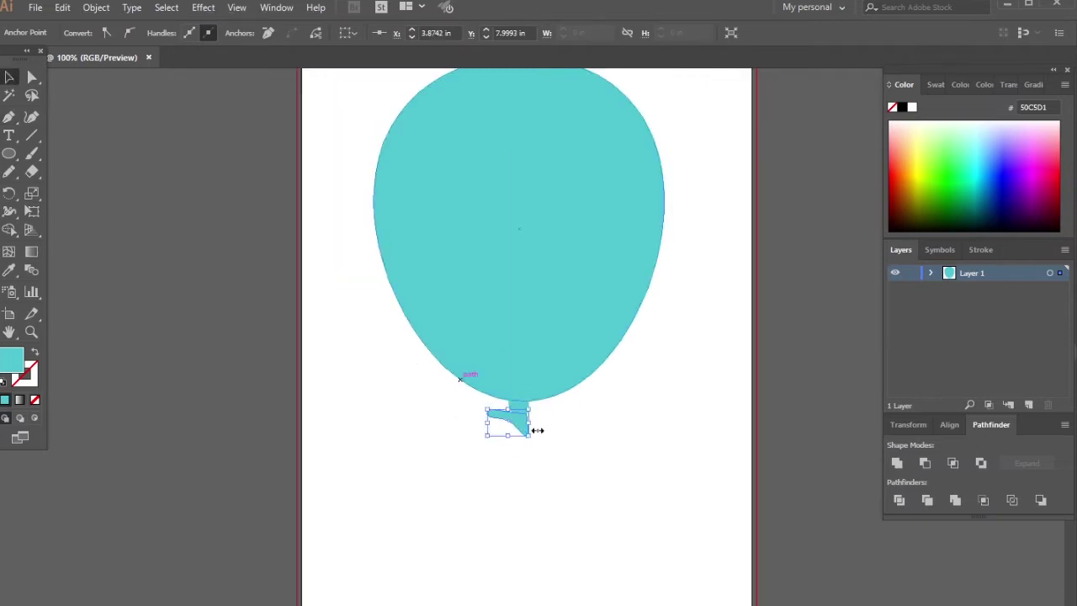
key("ctrl+plus")
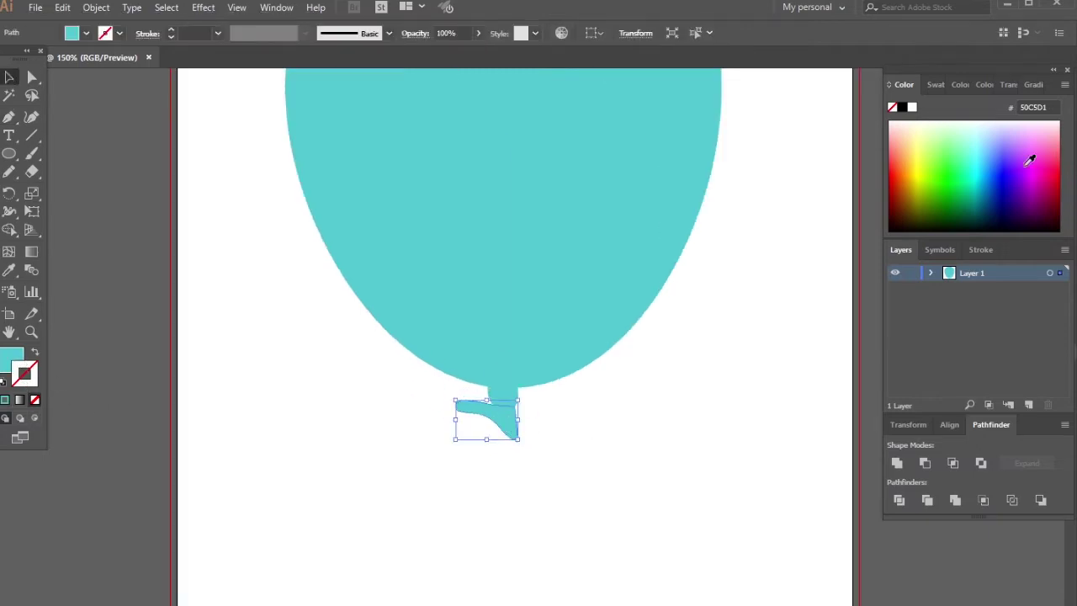
Step: Give the knot a darker blue outline from the Color Picker
left_click(930, 84)
left_click(977, 141)
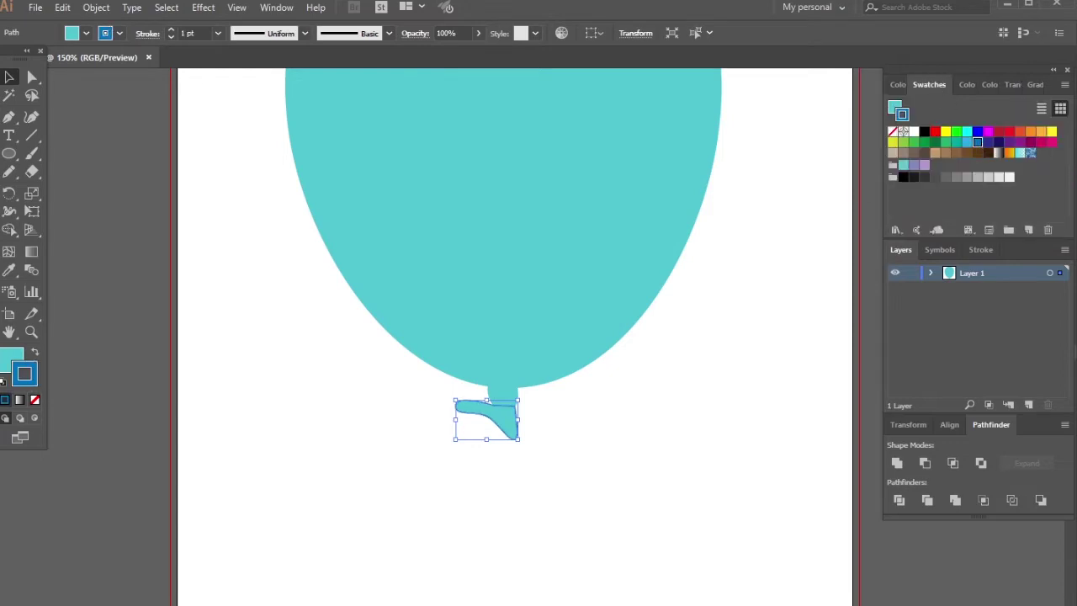
double_click(32, 383)
left_click(403, 305)
left_click(613, 206)
left_click(627, 471)
Step: Reselect the knot and reapply the dark blue outline colour
scroll(626, 471, "down", 3)
left_click(547, 419)
scroll(542, 416, "up", 4)
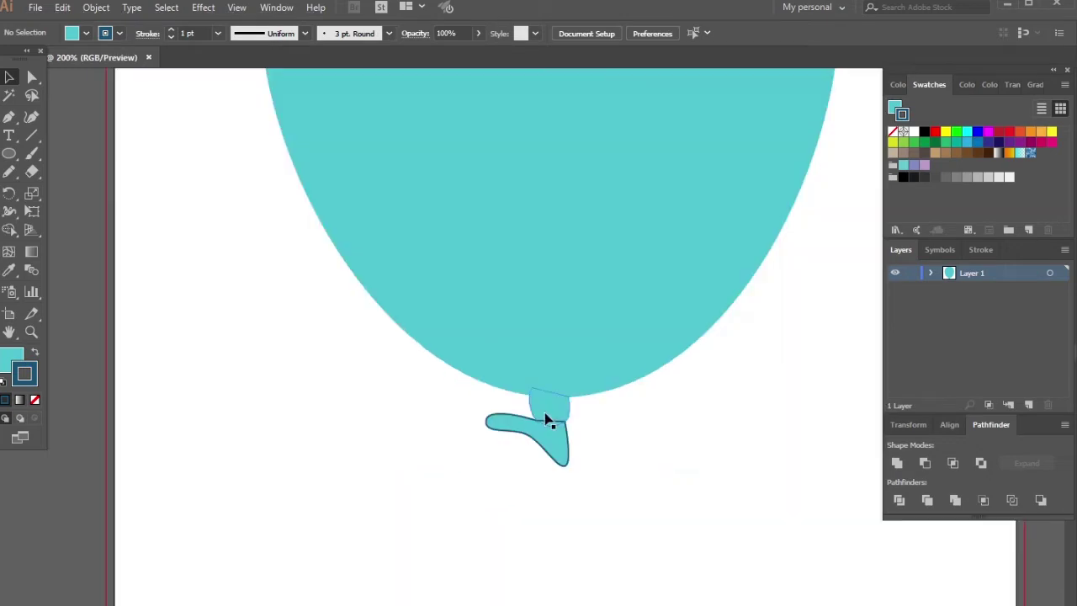
left_click(598, 437)
left_click(549, 405)
left_click(6, 399)
left_click(738, 435)
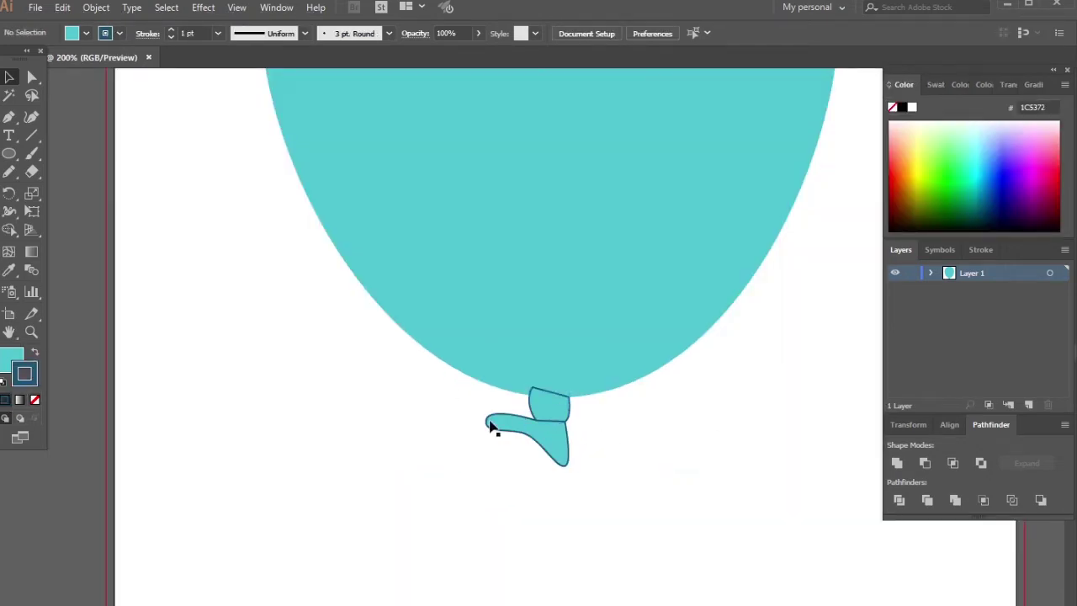
scroll(493, 426, "down", 3)
scroll(360, 399, "up", 1)
Step: Bring the balloon in front of the knot via Arrange > Bring to Front
right_click(436, 400)
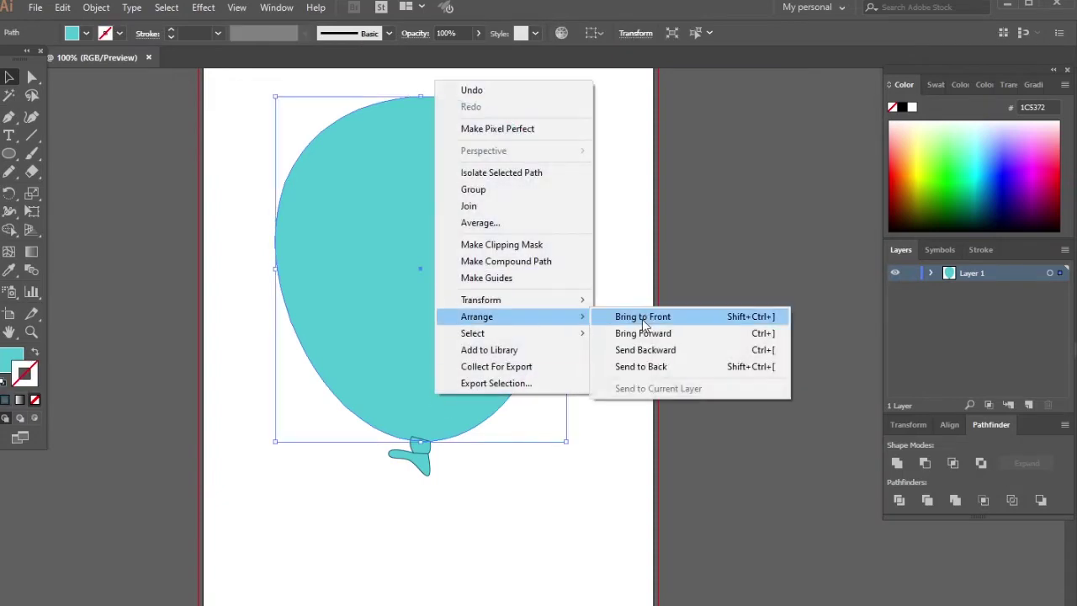
left_click(689, 316)
left_click(575, 379)
scroll(580, 371, "down", 3)
scroll(548, 423, "up", 1)
scroll(538, 423, "up", 1)
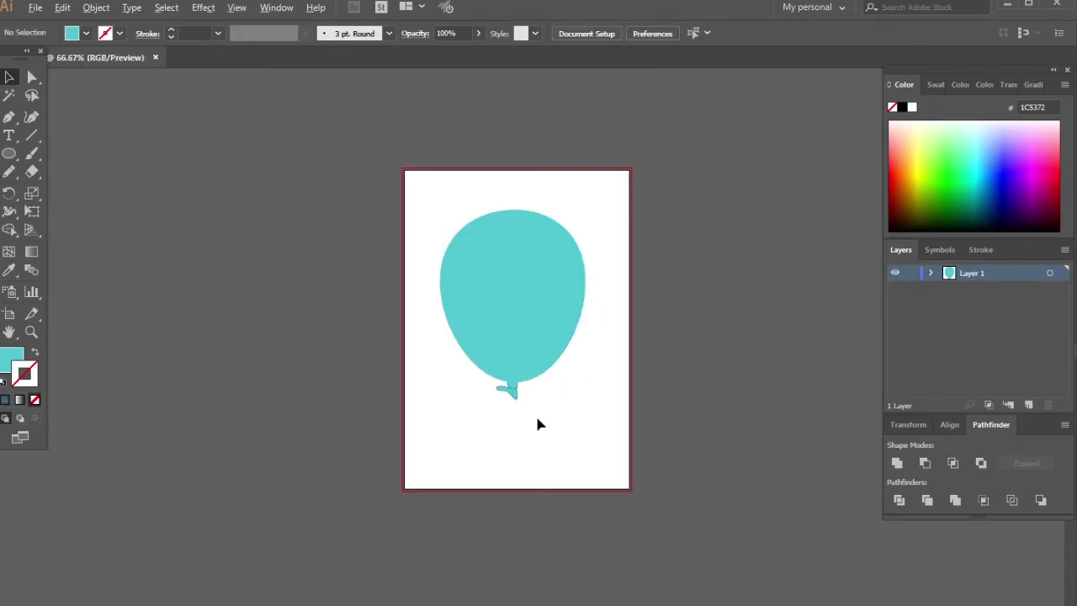
scroll(541, 418, "up", 2)
left_click(10, 172)
scroll(476, 387, "down", 1)
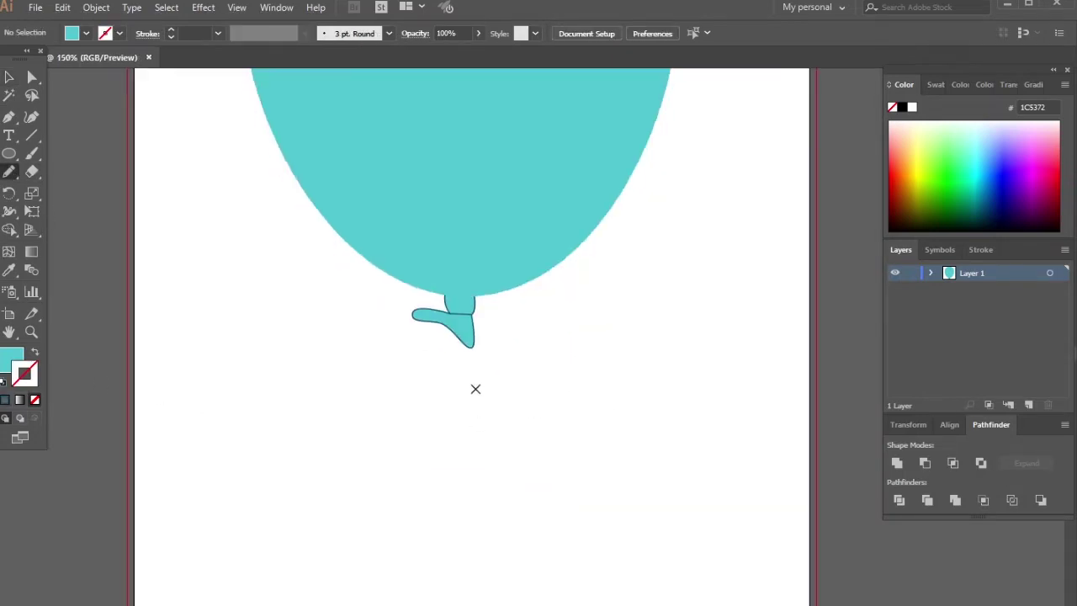
Step: Draw a wavy Pencil string from the knot with a linear gradient fill and no outline
scroll(476, 387, "down", 2)
mouse_move(452, 250)
left_mouse_down()
mouse_move(428, 378)
mouse_move(531, 474)
mouse_move(524, 411)
mouse_move(418, 344)
mouse_move(436, 274)
mouse_move(477, 251)
left_mouse_up()
key("v")
left_click(476, 409)
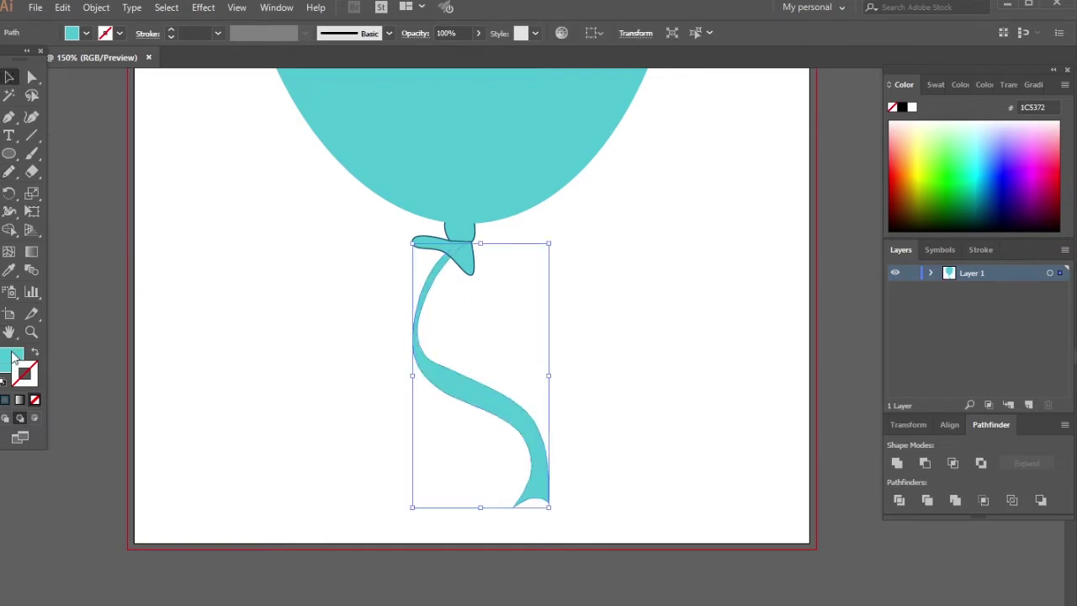
left_click(1009, 84)
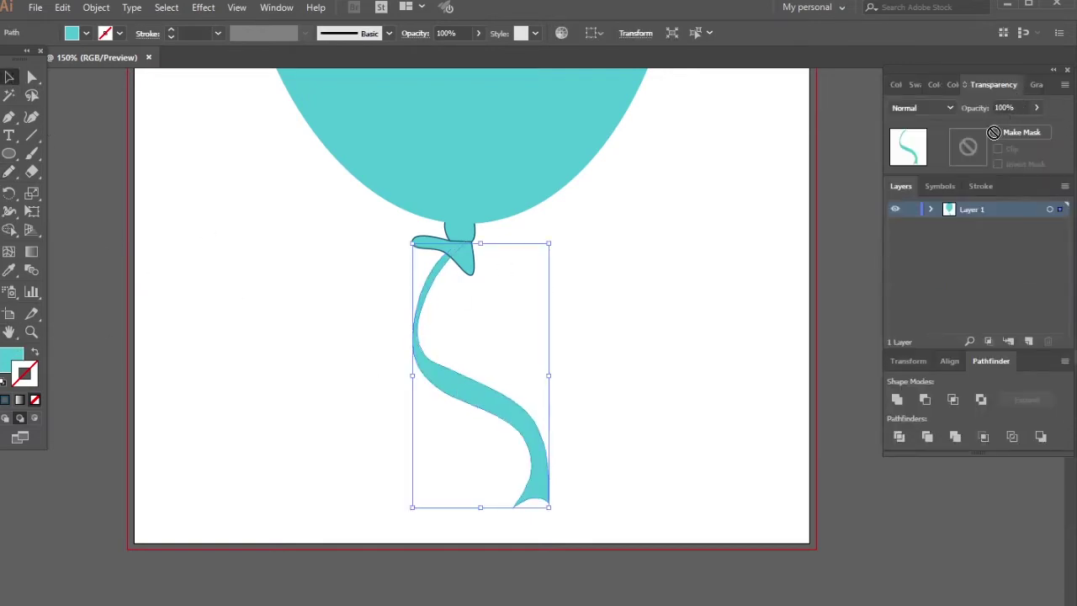
left_click(1036, 84)
left_click(937, 211)
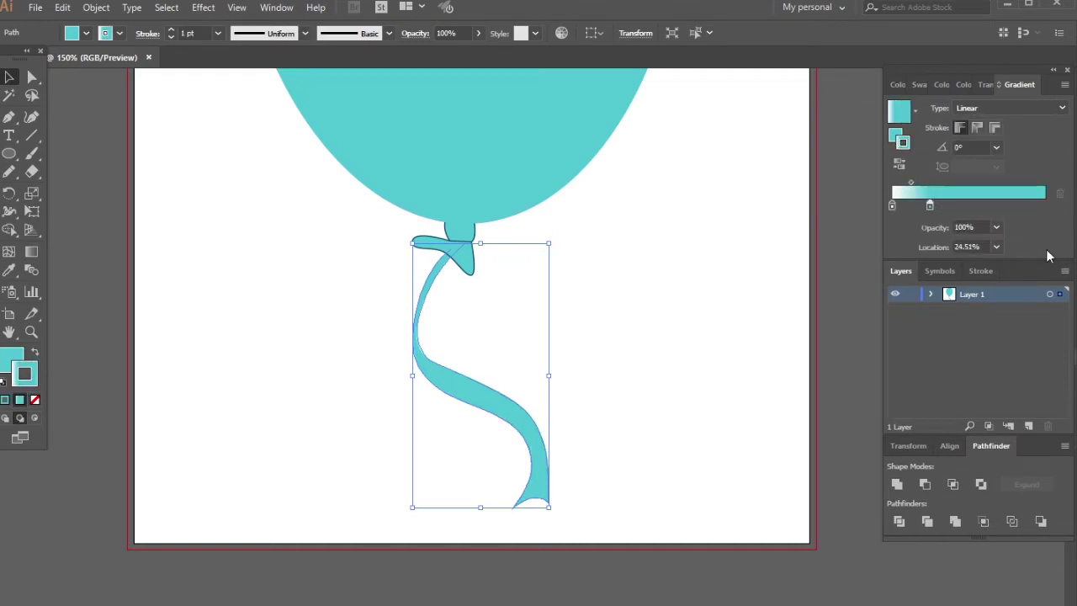
left_click(35, 400)
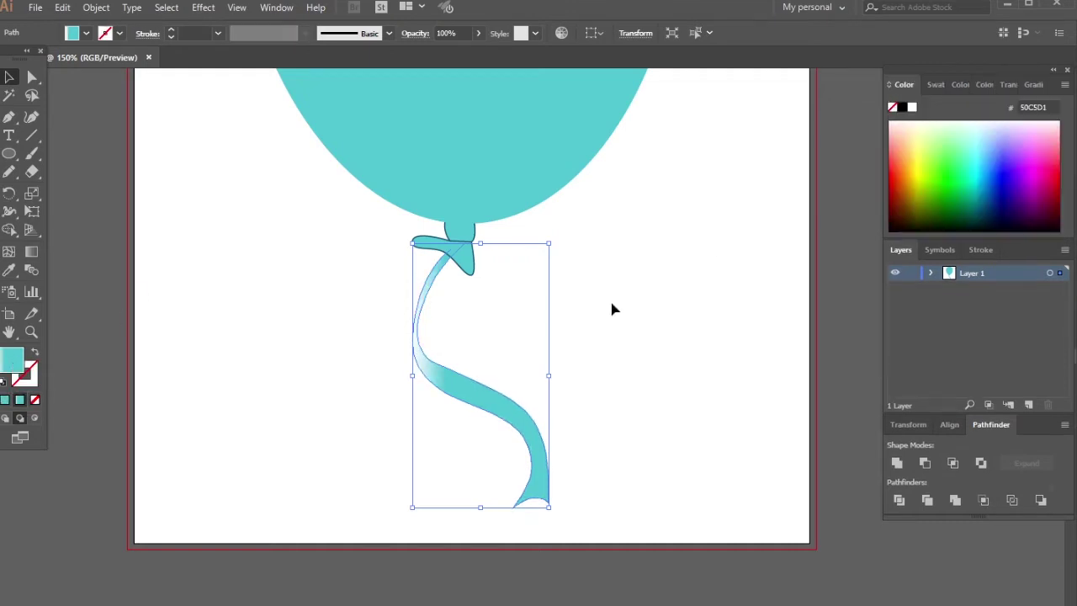
Step: Add gradient stops to the string and make the right-middle stop white
left_click(1034, 84)
left_click(960, 207)
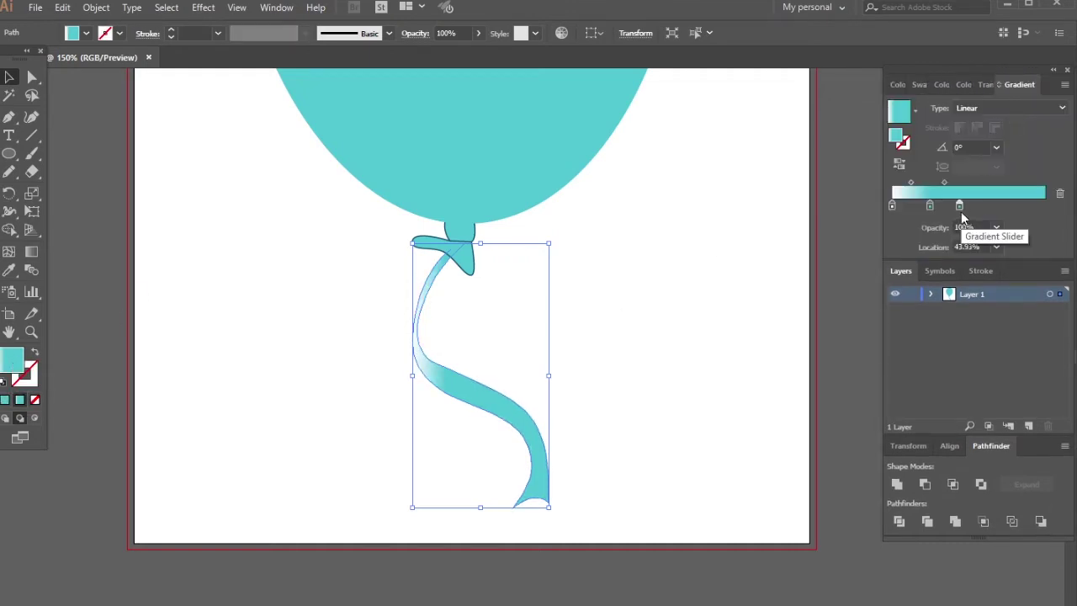
double_click(960, 208)
left_click(990, 207)
double_click(989, 207)
left_click(882, 337)
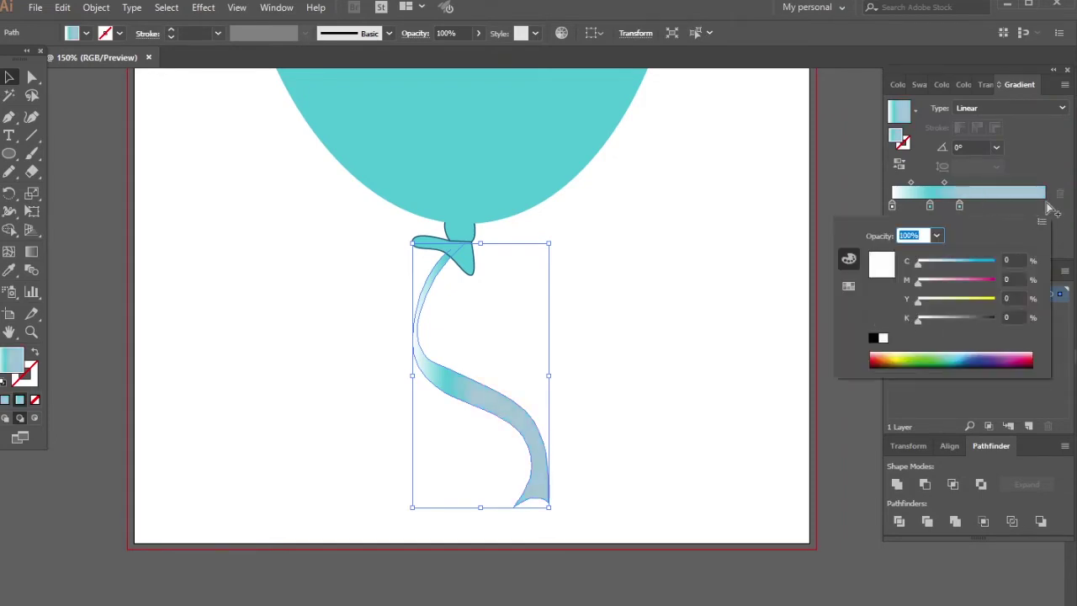
double_click(995, 206)
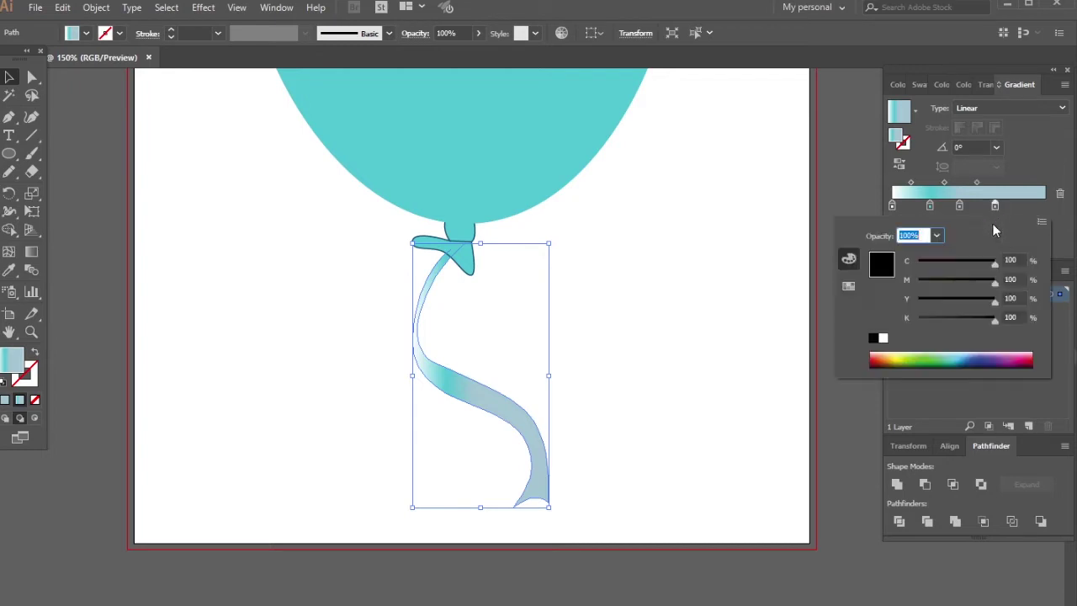
left_click(847, 286)
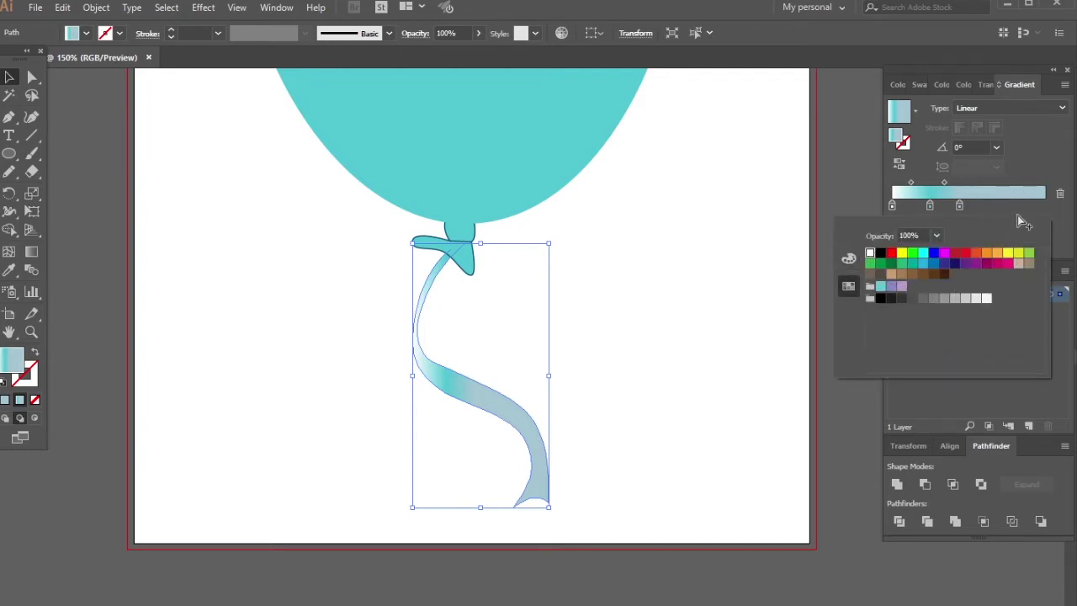
left_click_drag(994, 206, 989, 206)
double_click(987, 206)
left_click(986, 298)
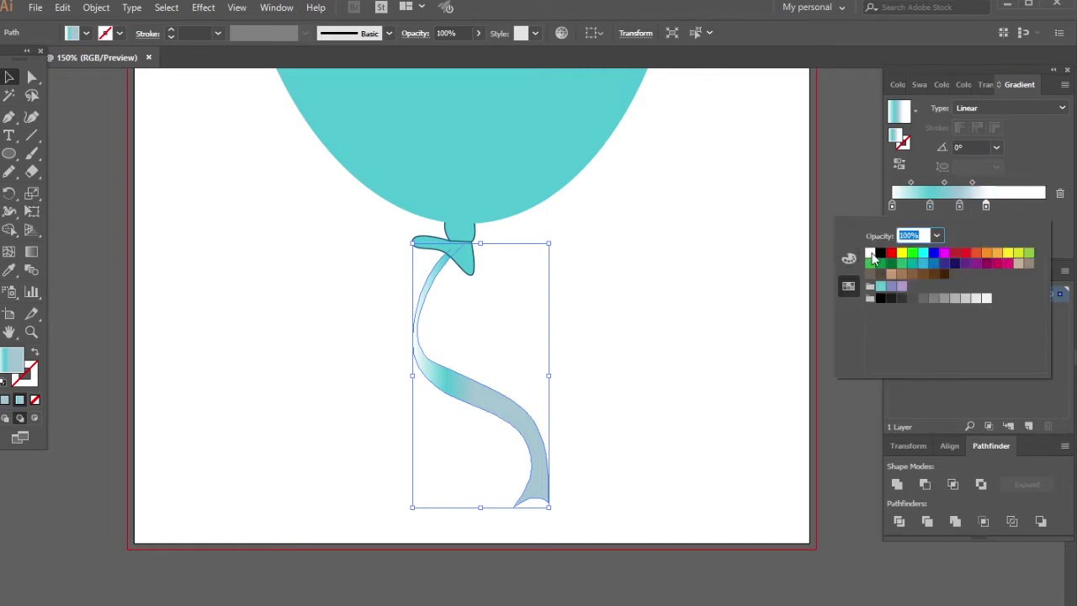
left_click(1013, 213)
Step: Add a stop near the gradient's right end, colouring it blue then white
double_click(1036, 206)
left_click(925, 265)
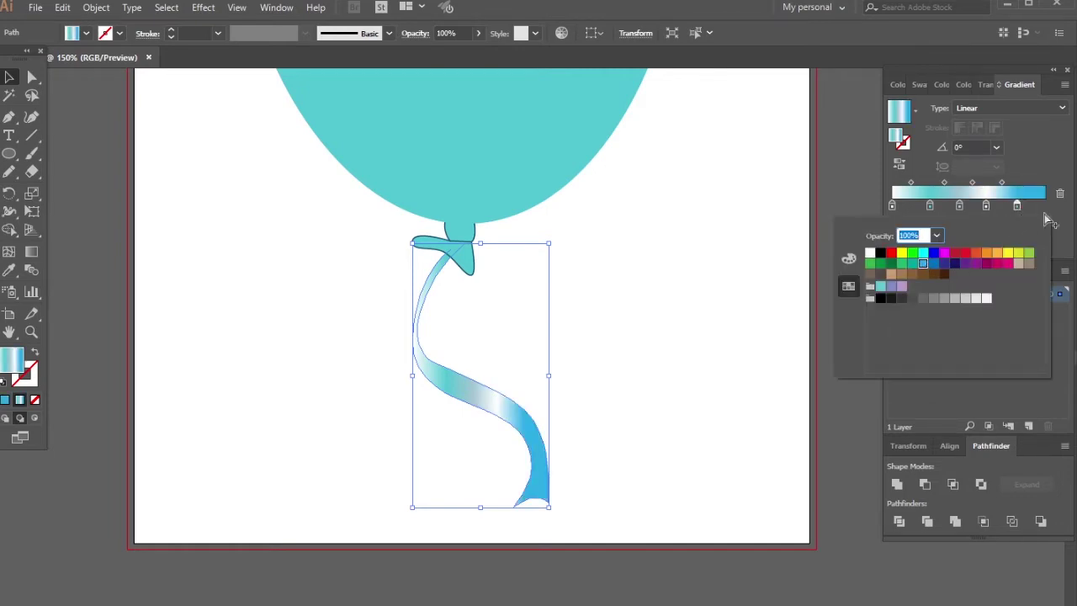
key("Return")
double_click(1035, 206)
left_click(871, 256)
key("Return")
left_click(31, 251)
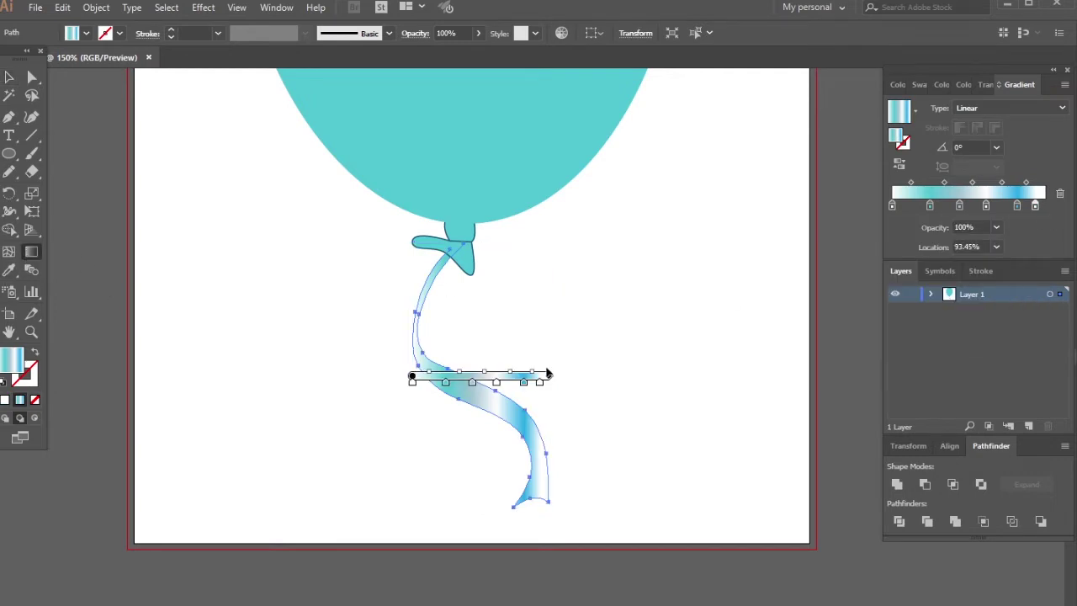
Step: Tilt the ribbon gradient to about -26°, move the blue stop to 78.88%, and add a right-end stop
left_click_drag(428, 345, 549, 405)
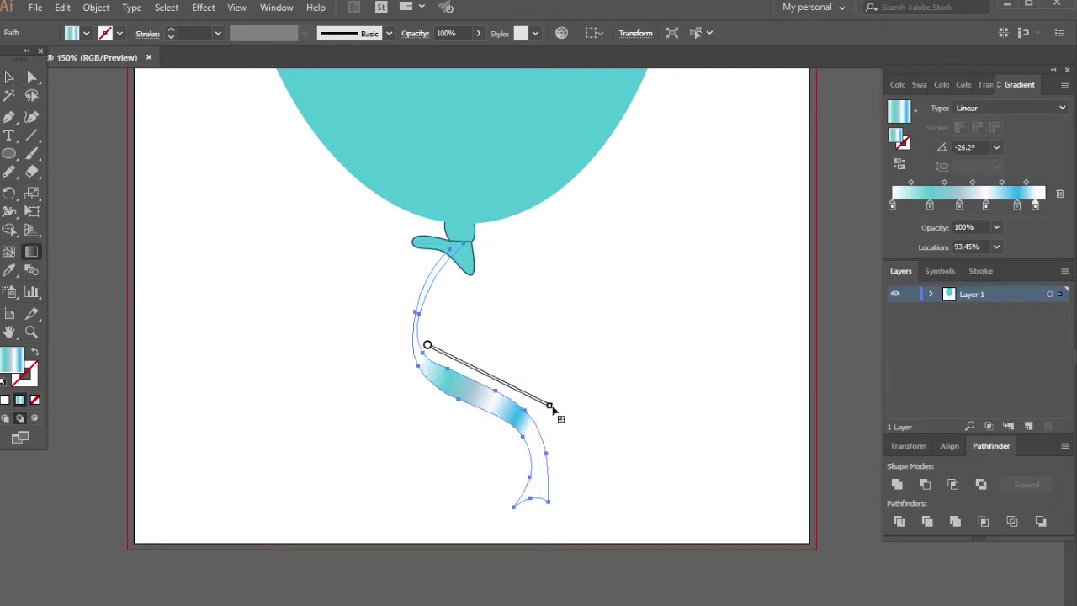
left_click_drag(1017, 205, 1012, 206)
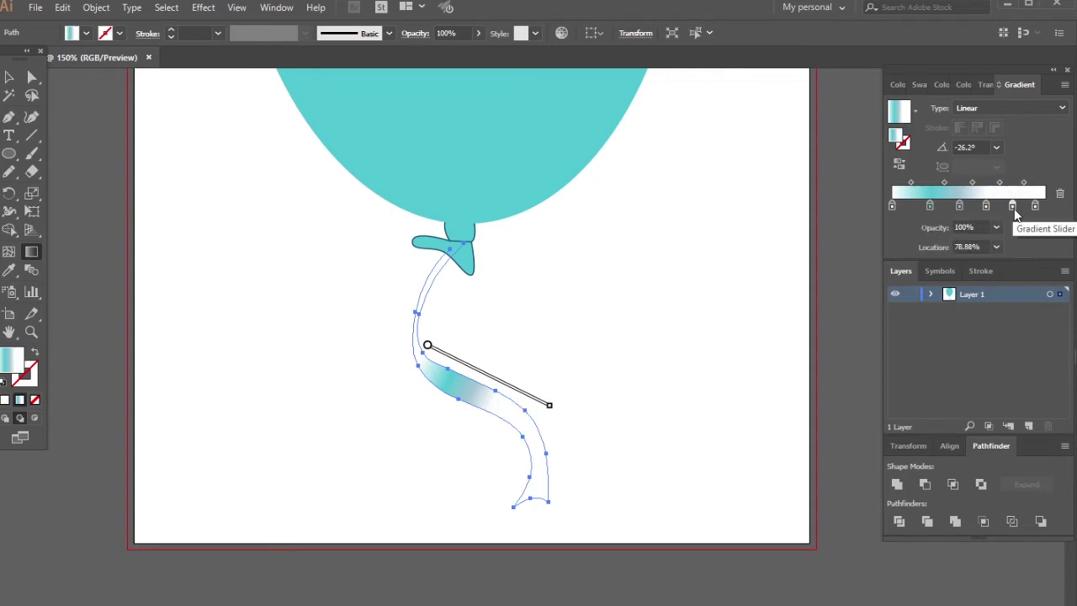
left_click(1034, 207)
double_click(1014, 206)
key("Escape")
mouse_move(1034, 206)
left_mouse_down()
mouse_move(1044, 206)
mouse_move(991, 211)
left_mouse_up()
left_click(1027, 206)
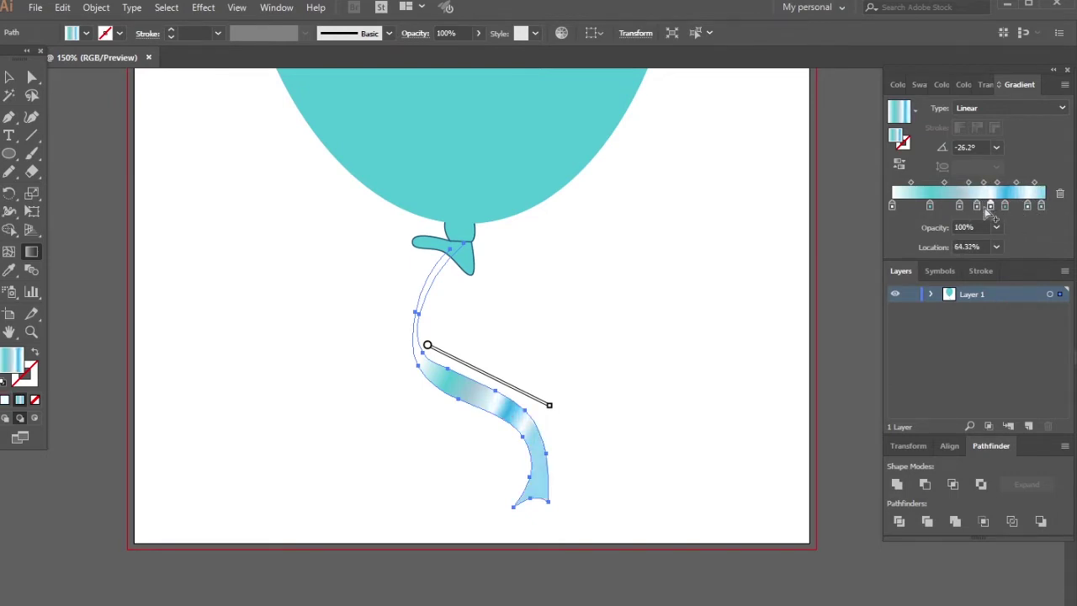
Step: Add a dark blue stop in the gradient's middle and lighten the first stop
left_click(911, 208)
double_click(911, 208)
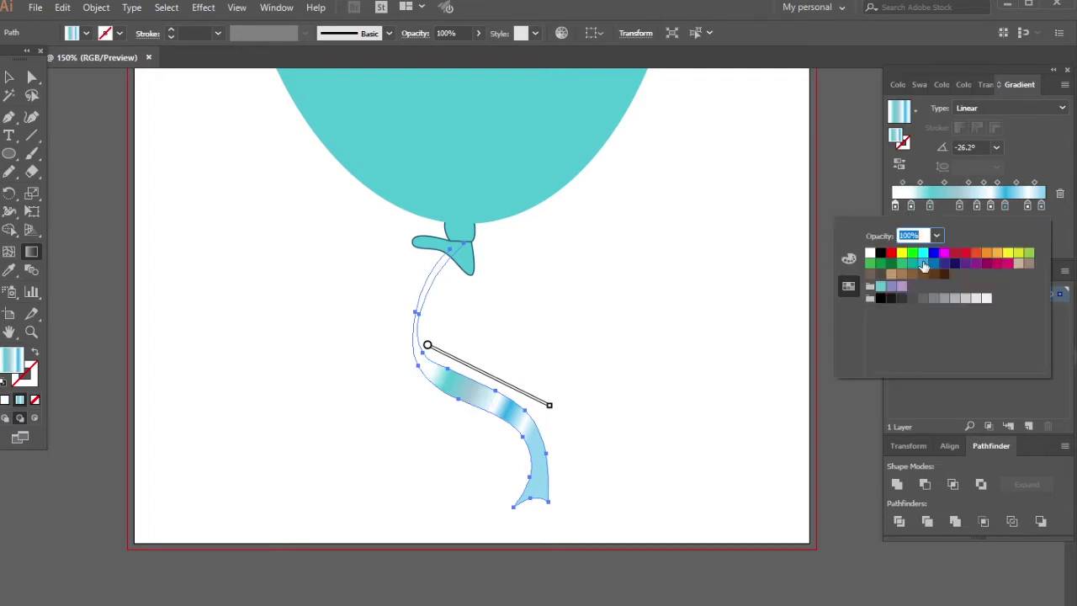
left_click(933, 263)
left_click(923, 252)
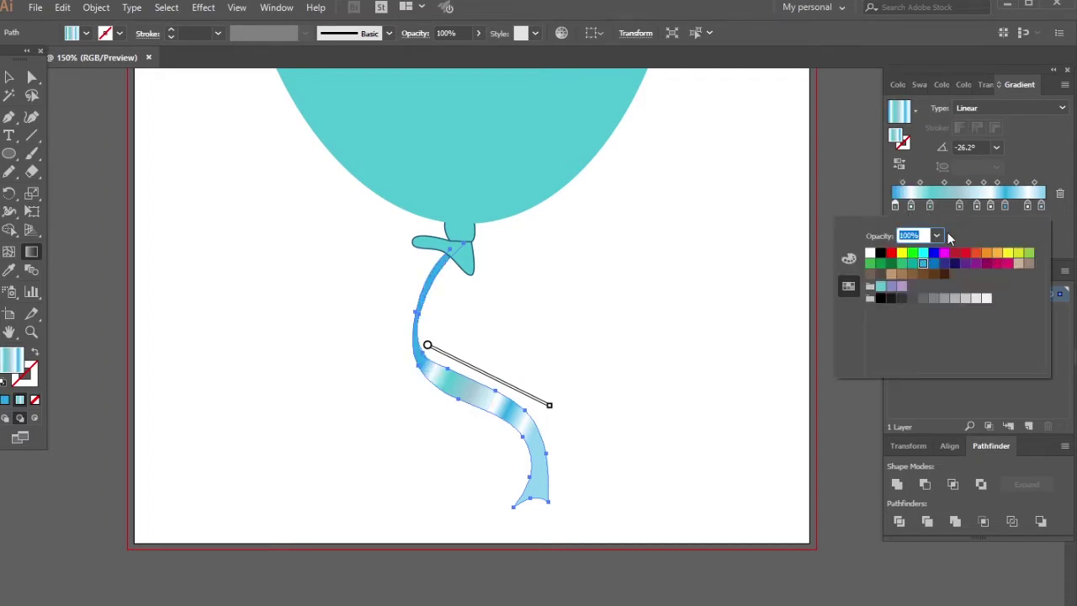
key("Escape")
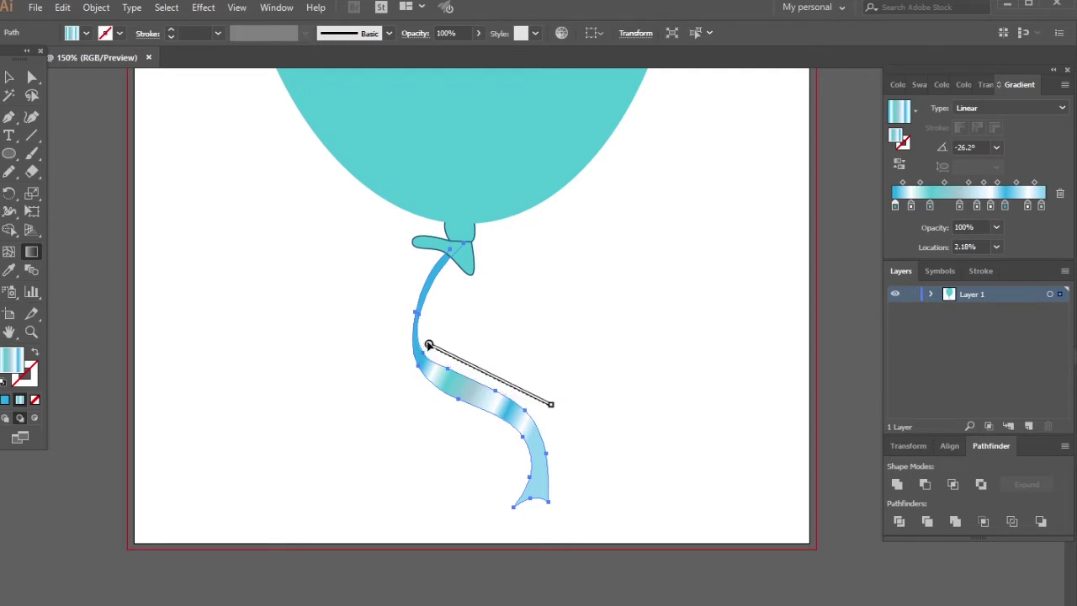
Step: Angle the gradient down the ribbon at about -50.3°, then deselect and fit the artboard
left_click_drag(471, 366, 443, 354)
mouse_move(532, 408)
left_mouse_down()
mouse_move(617, 444)
mouse_move(597, 473)
mouse_move(563, 465)
left_mouse_up()
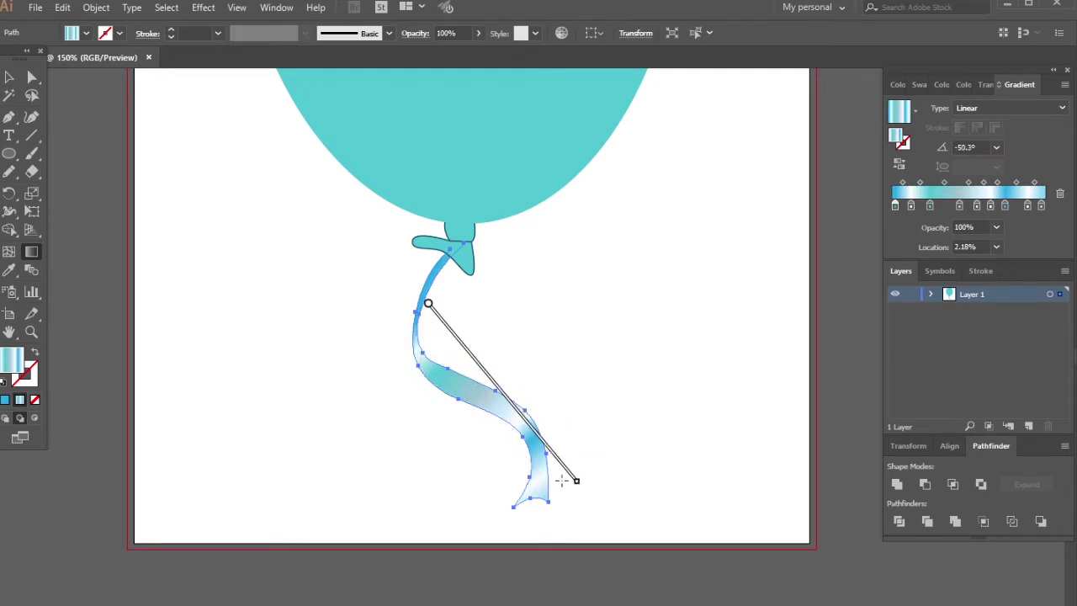
left_click_drag(438, 286, 416, 289)
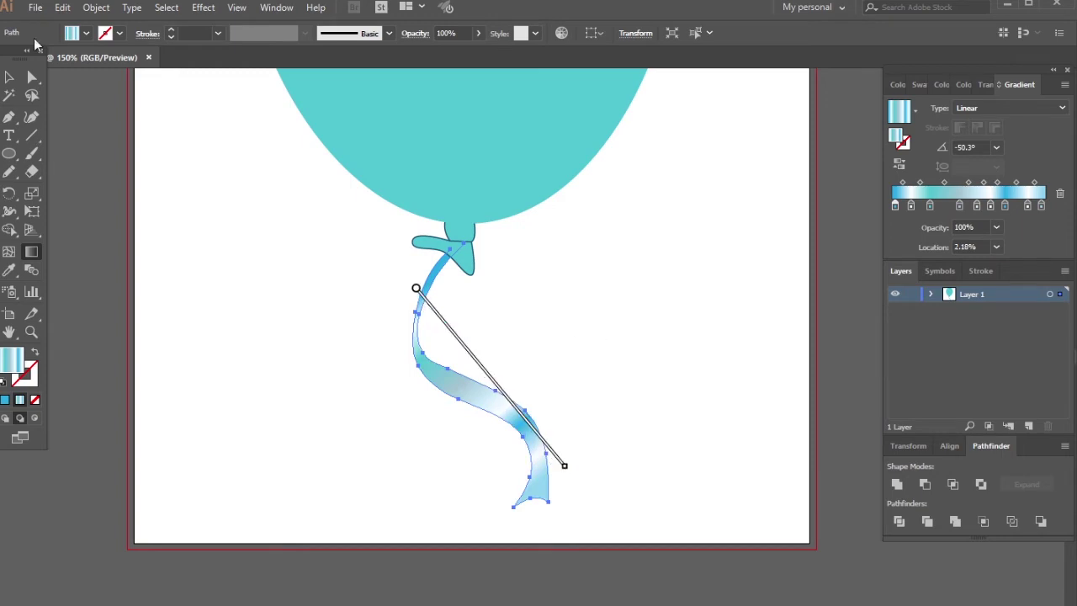
key("v")
left_click(558, 308)
key("ctrl+minus")
key("ctrl+minus")
key("ctrl+minus")
key("ctrl+plus")
key("ctrl+plus")
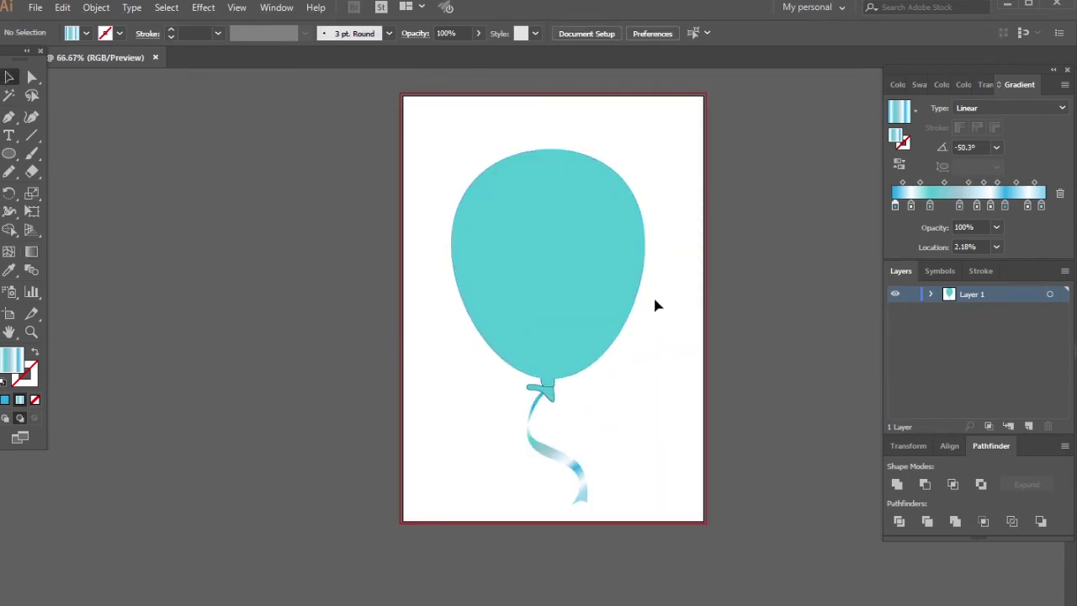
Step: Add Layer 2 and set the fill to a darker shade of the sampled balloon teal
scroll(654, 300, "up", 1)
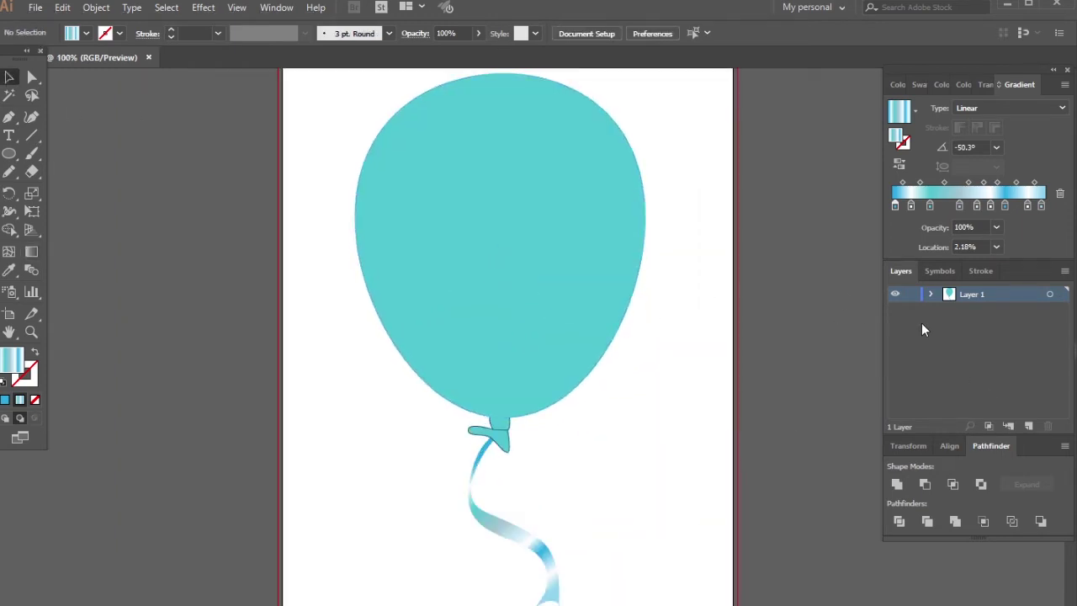
left_click(1026, 423)
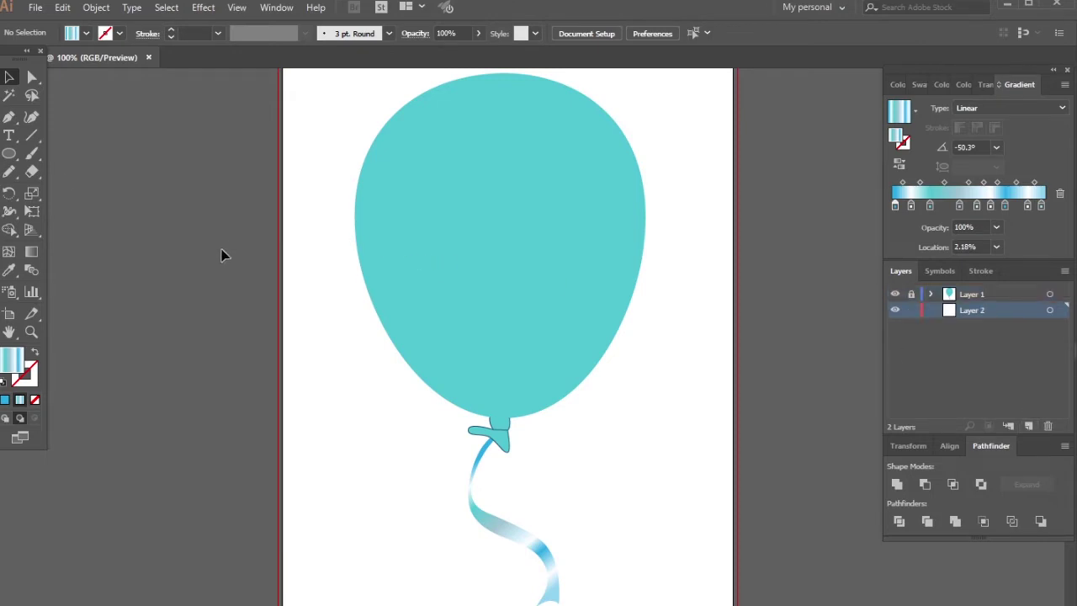
left_click(8, 269)
double_click(10, 362)
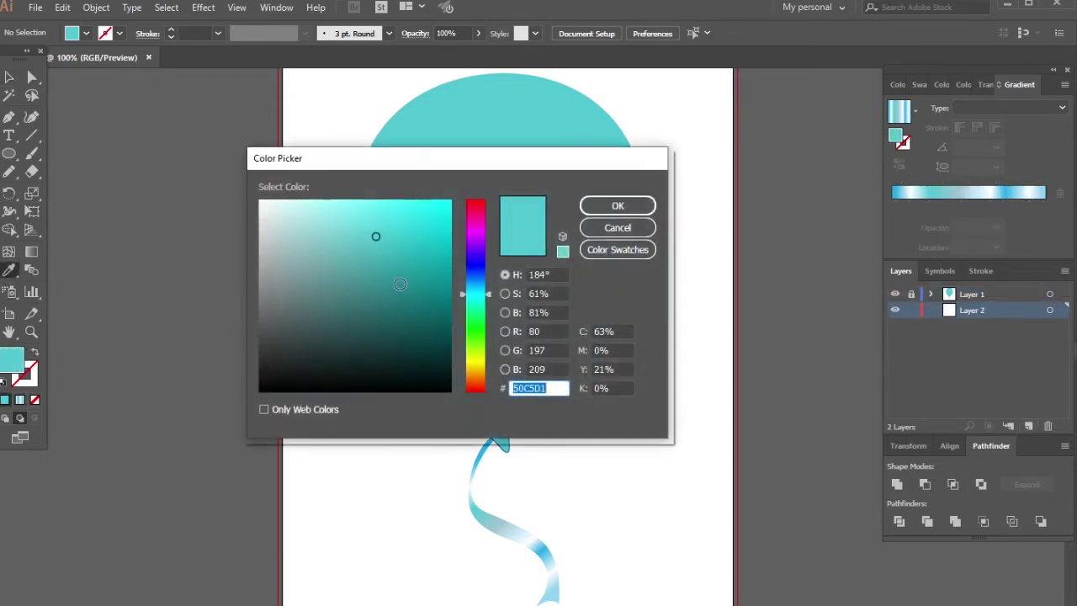
left_click_drag(380, 252, 385, 269)
left_click(617, 205)
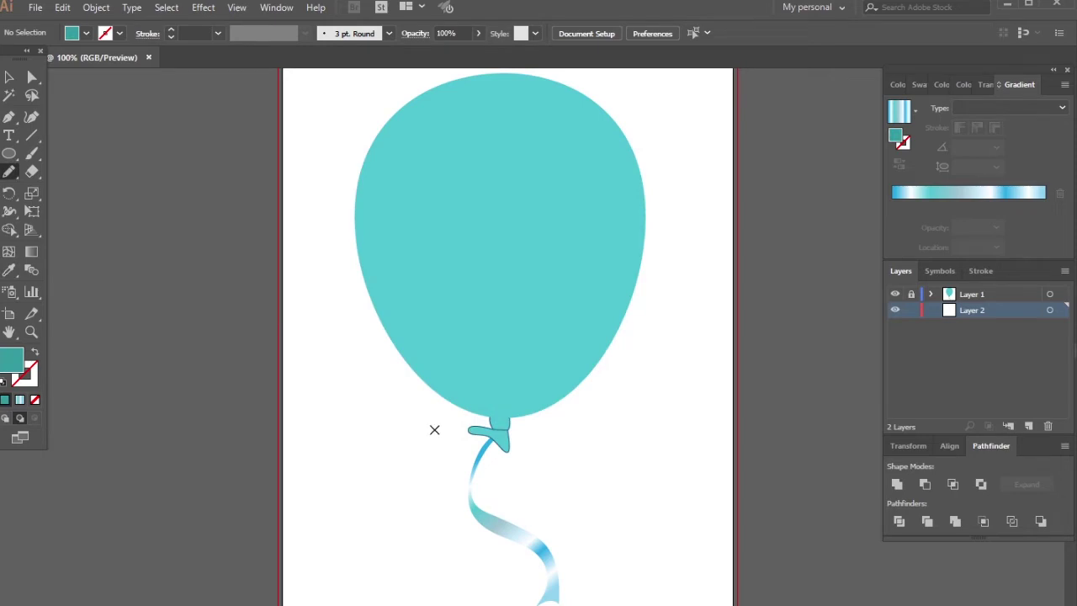
Step: Draw shading on the balloon's left edge and right side, with Layer 2 above Layer 1
mouse_move(387, 153)
left_mouse_down()
mouse_move(415, 339)
mouse_move(410, 152)
left_mouse_up()
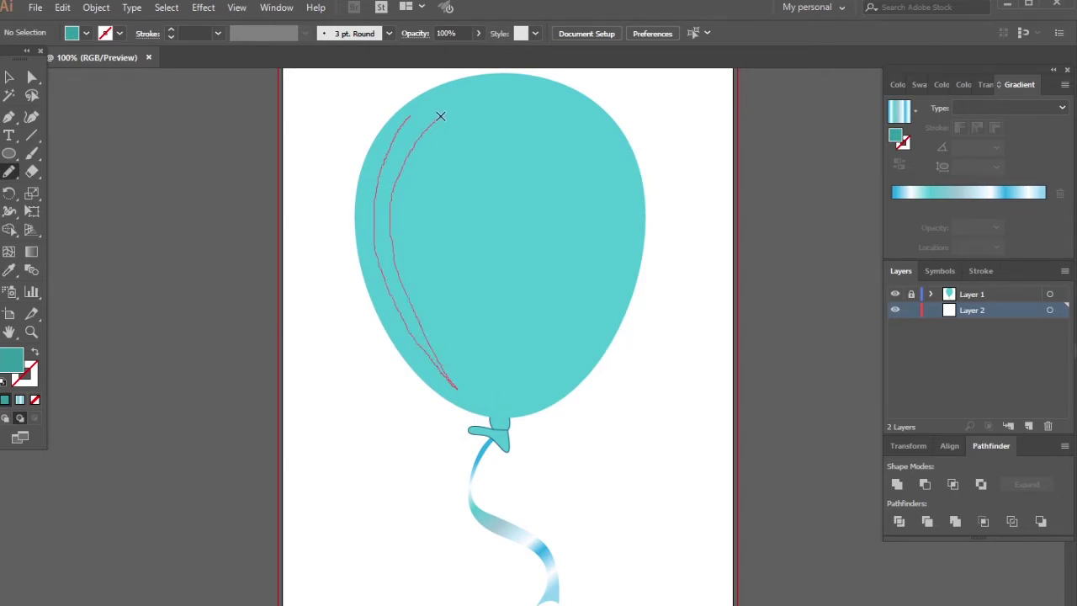
left_click_drag(500, 99, 412, 115)
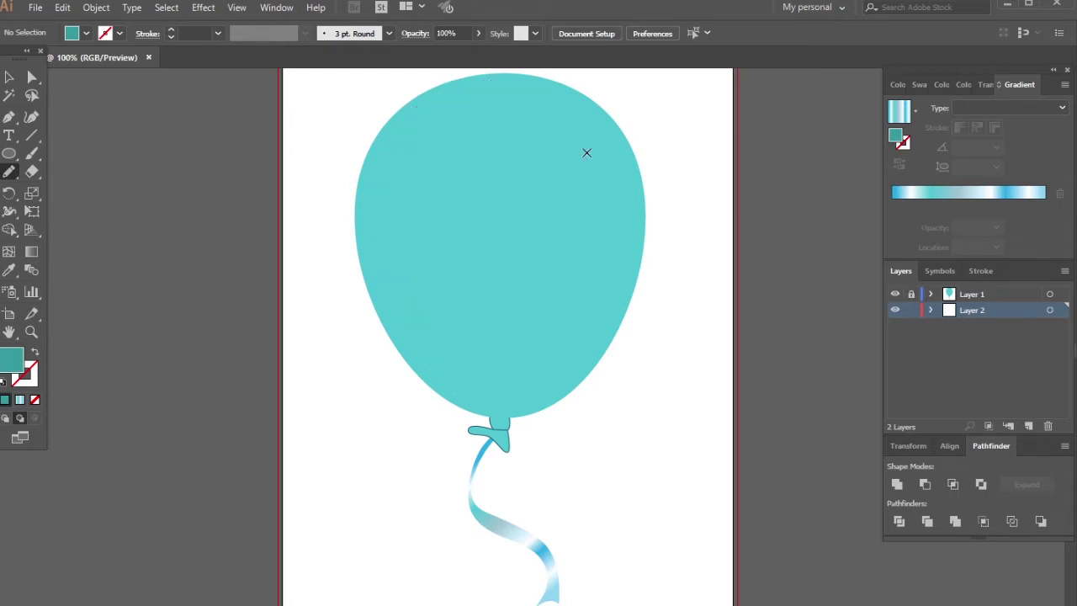
left_click_drag(996, 312, 984, 290)
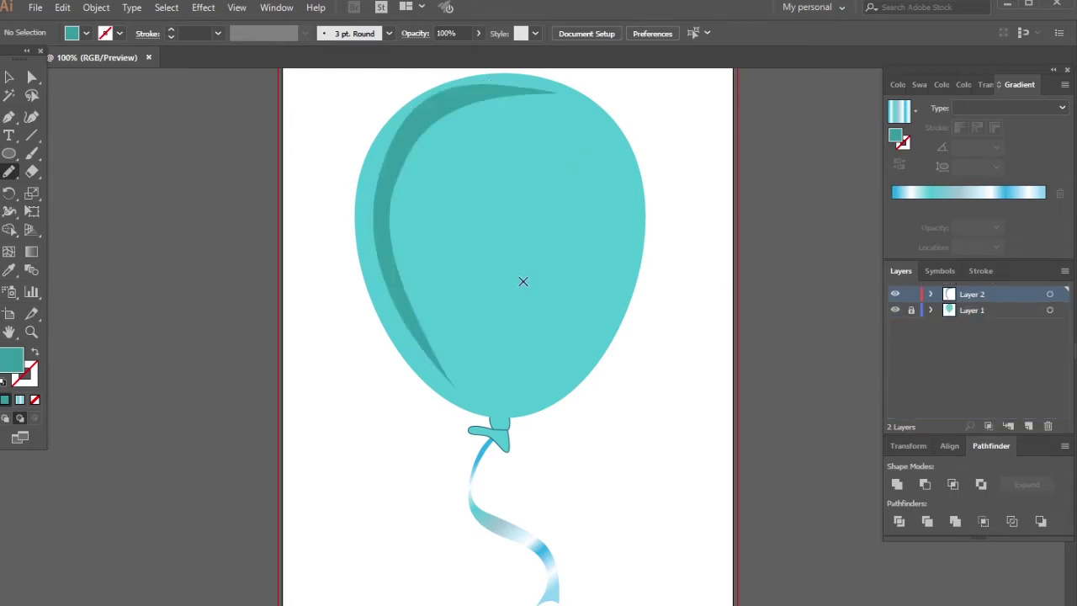
mouse_move(602, 162)
left_mouse_down()
mouse_move(581, 250)
mouse_move(527, 363)
mouse_move(613, 157)
left_mouse_up()
key("v")
left_click_drag(602, 290, 596, 284)
Step: Draw a lower-middle shading shape, then a deeper teal crescent along the bottom right
key("n")
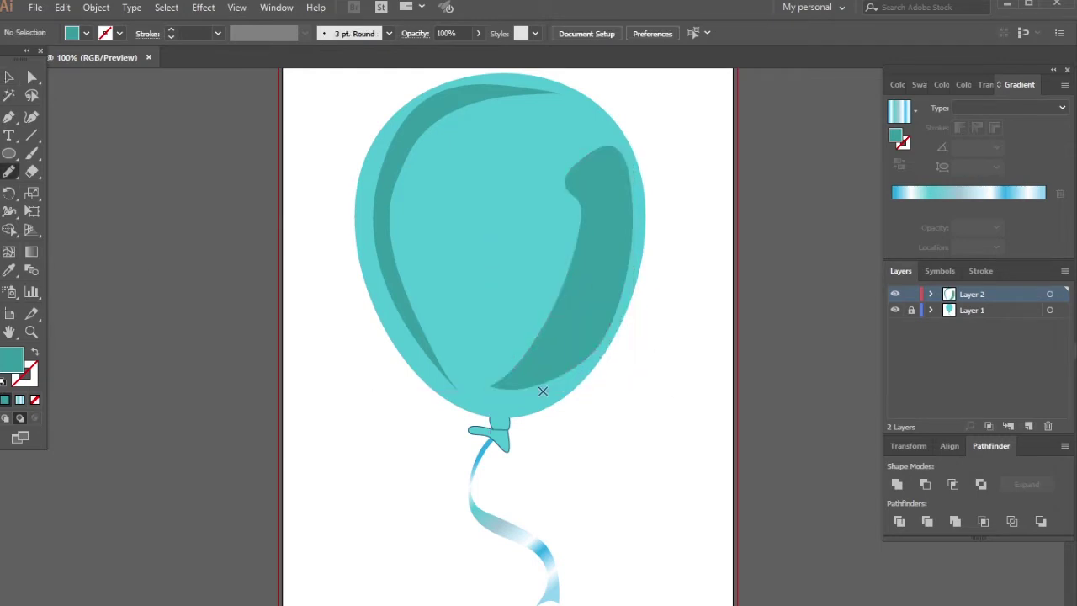
left_click_drag(500, 342, 436, 292)
left_click_drag(476, 381, 472, 383)
double_click(10, 354)
left_click(618, 206)
mouse_move(485, 400)
left_mouse_down()
mouse_move(586, 377)
mouse_move(497, 394)
left_mouse_up()
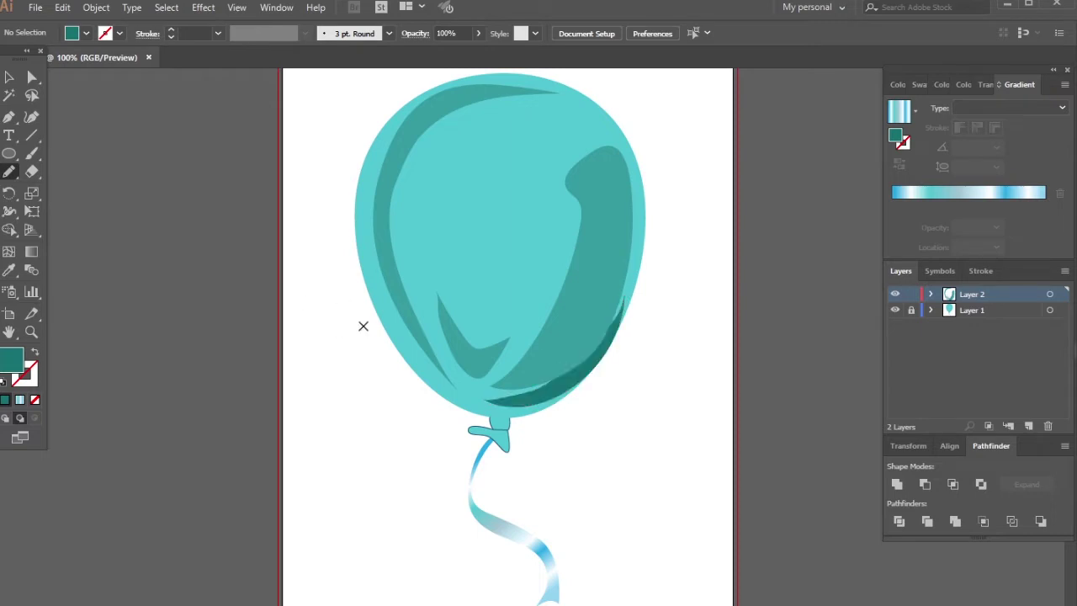
left_click(9, 77)
left_click_drag(584, 378, 577, 378)
left_click(625, 373)
Step: Add dark crescents along the left and lower-left edges and a small patch inside the right shading
key("n")
left_click_drag(368, 200, 405, 338)
mouse_move(409, 120)
left_mouse_down()
mouse_move(377, 149)
mouse_move(371, 245)
left_mouse_up()
key("ctrl+z")
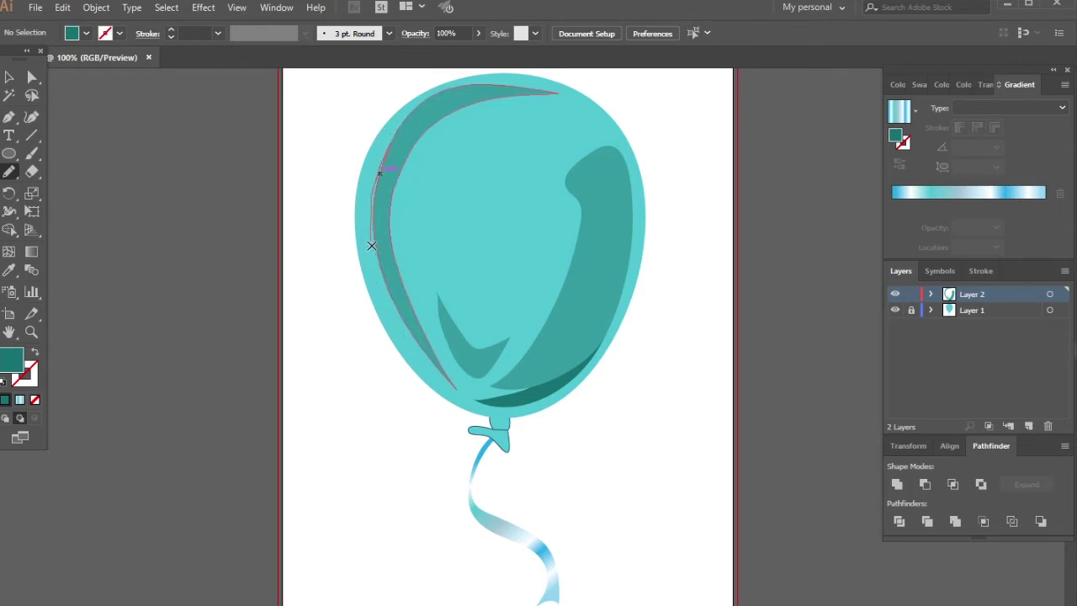
left_click_drag(408, 131, 386, 161)
left_click_drag(403, 344, 377, 294)
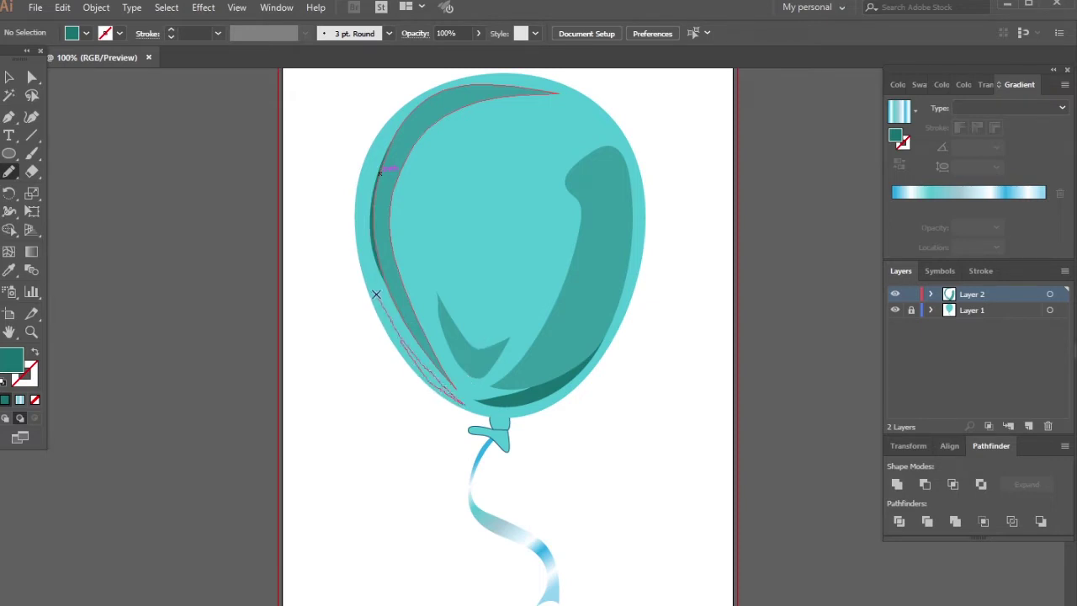
left_click_drag(583, 183, 568, 266)
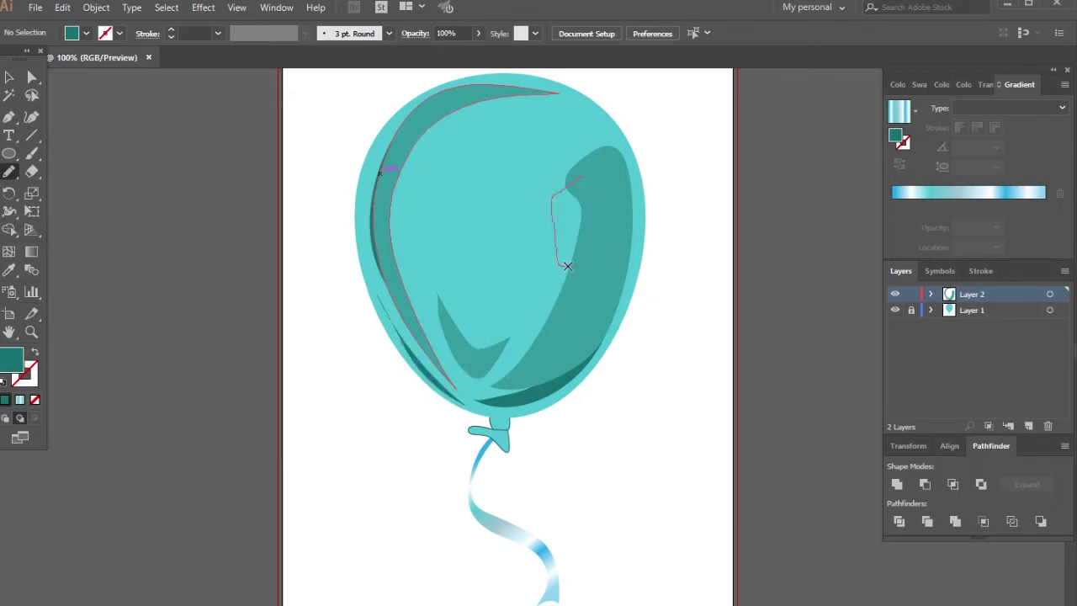
left_click_drag(611, 167, 595, 171)
key("ctrl+shift+a")
key("v")
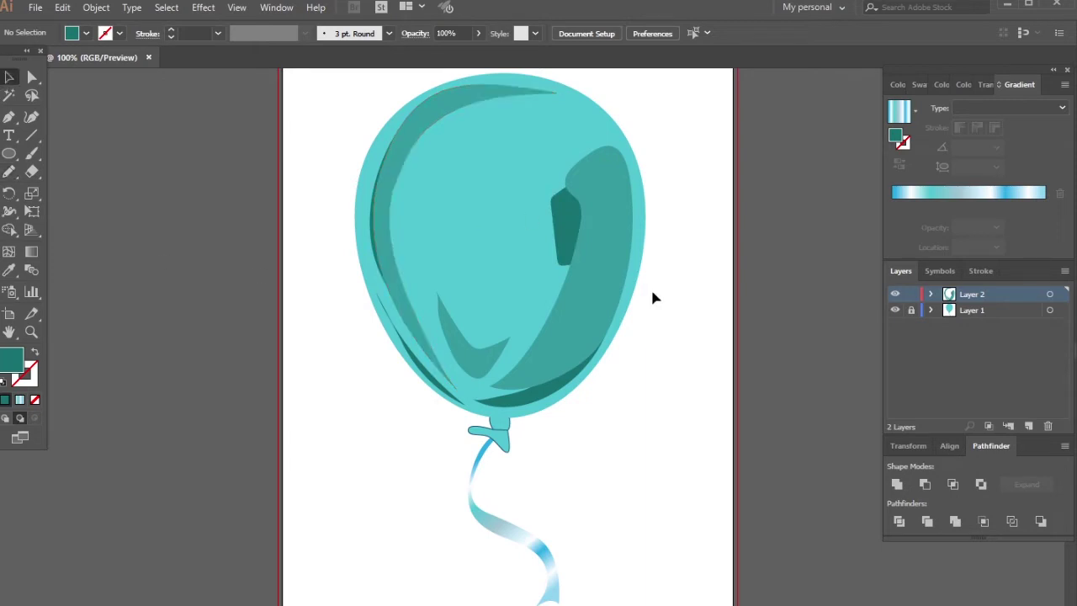
Step: Sample the balloon's light teal into the fill and open it for adjustment
key("i")
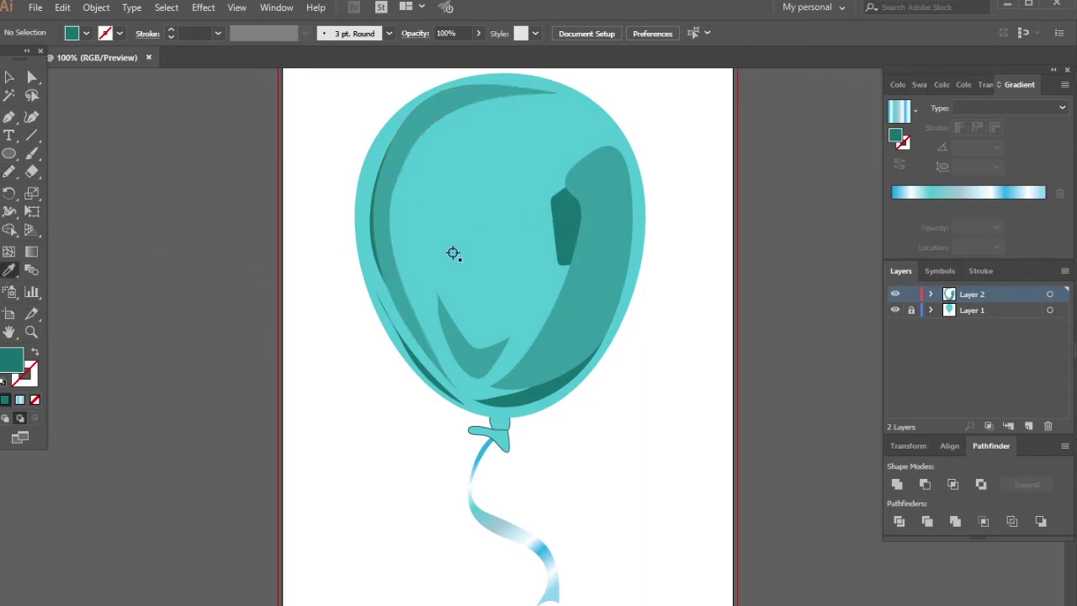
left_click(445, 249)
double_click(12, 360)
Step: Pick a lighter cyan fill and pencil highlights on the upper face, right edge and left edge
left_click(357, 215)
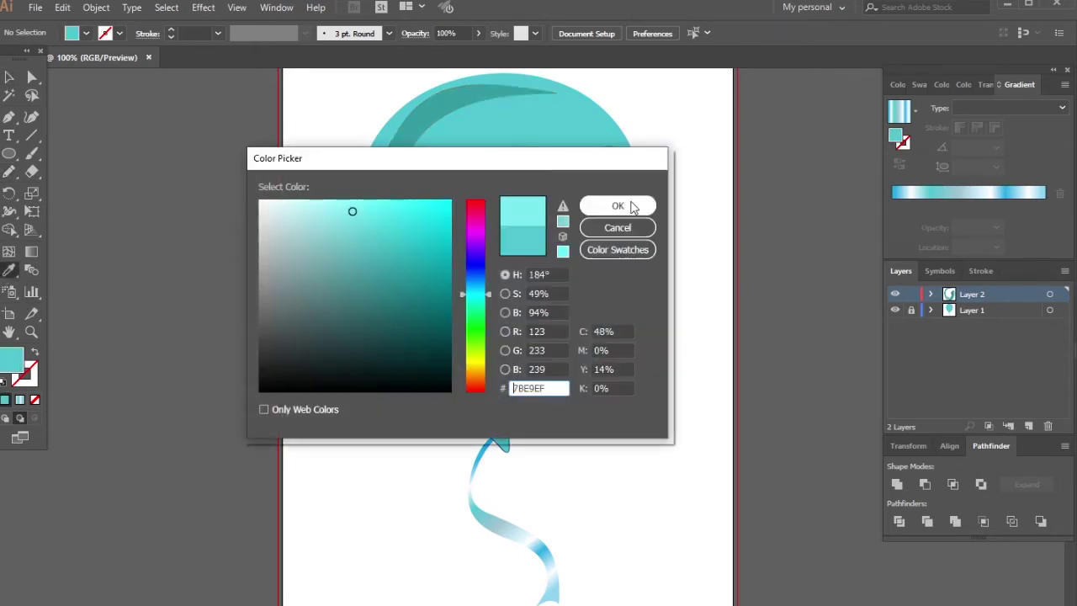
left_click(617, 205)
key("n")
left_click_drag(449, 124, 419, 193)
left_click_drag(460, 280, 524, 324)
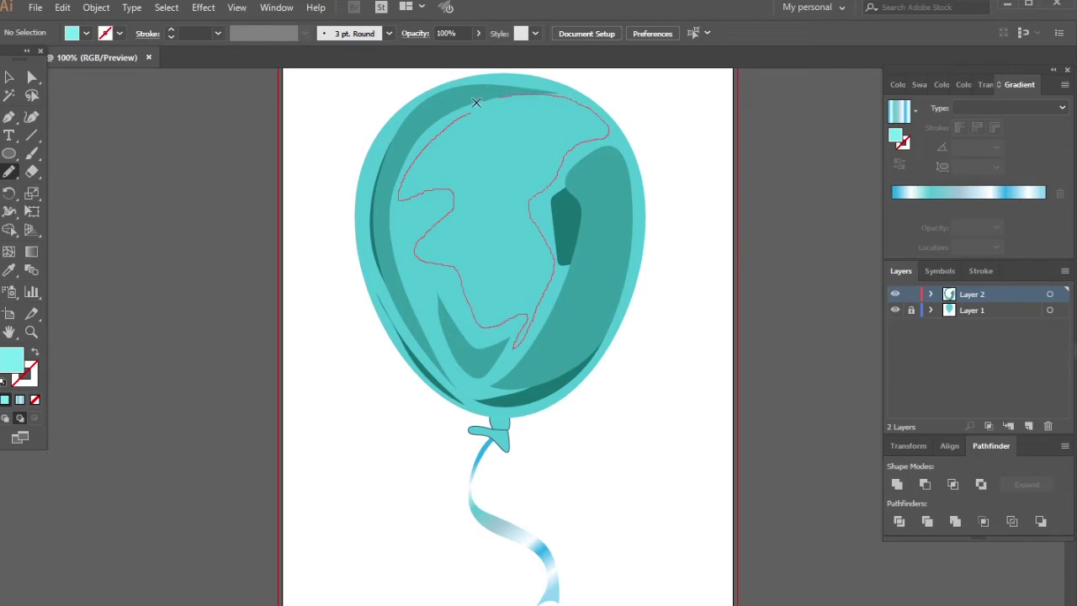
left_click_drag(607, 133, 473, 107)
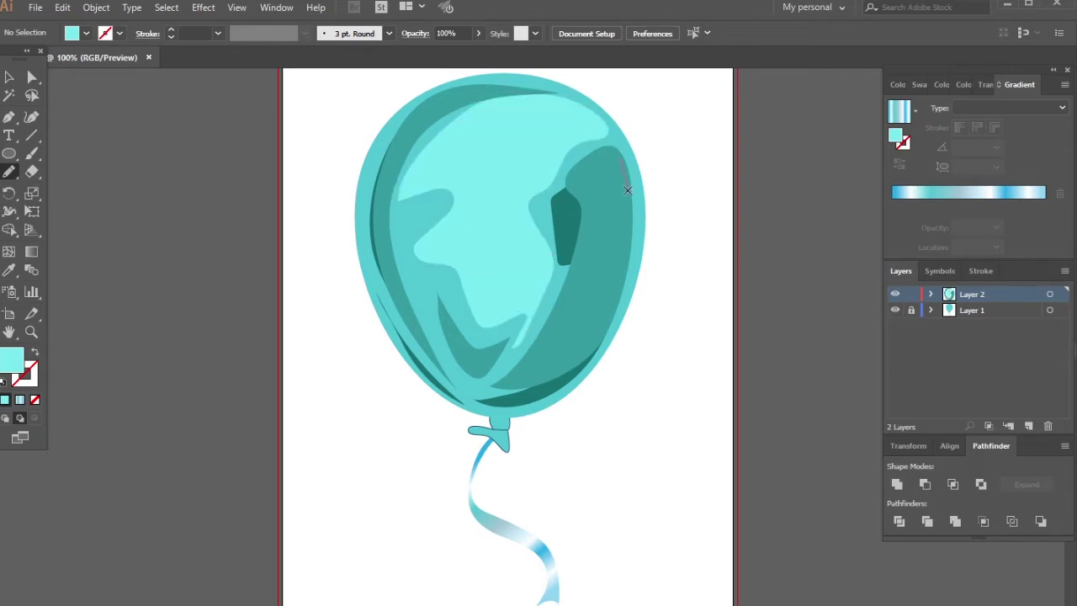
left_click_drag(626, 279, 611, 144)
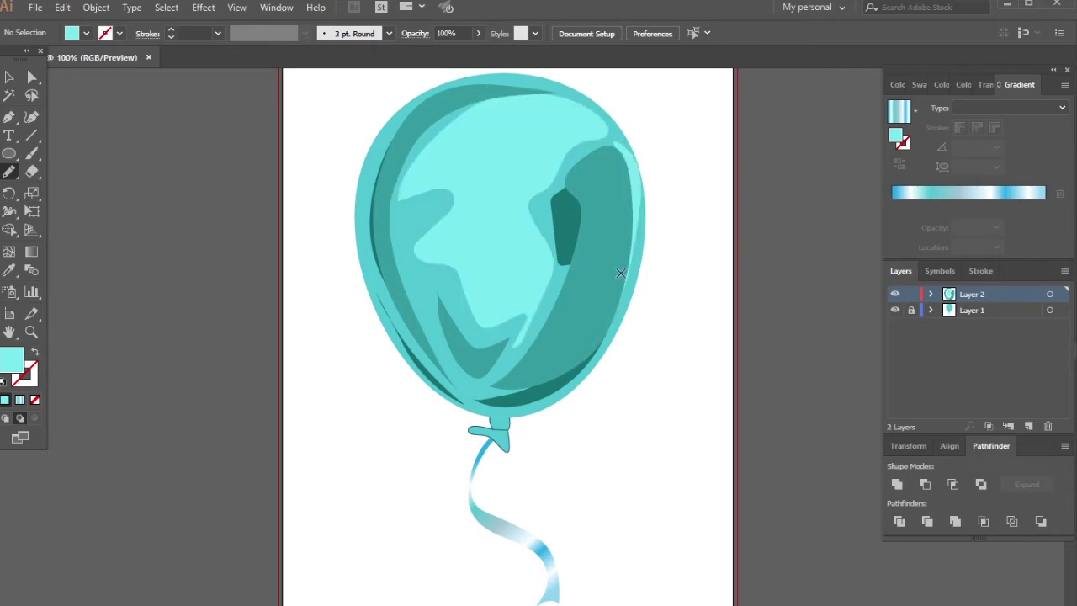
left_click_drag(352, 230, 412, 342)
left_click_drag(374, 173, 373, 179)
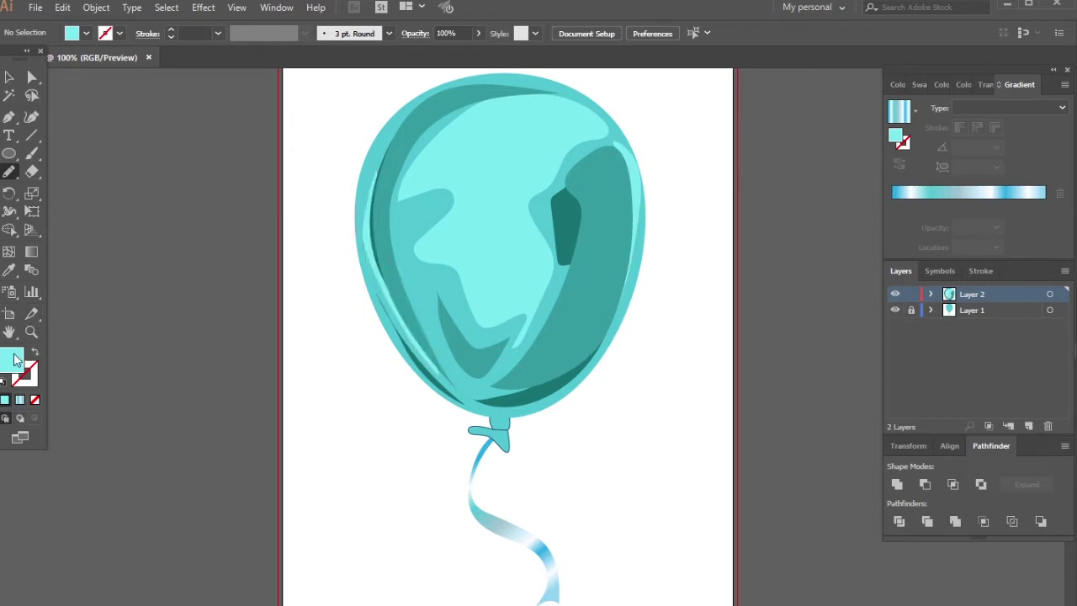
Step: Switch to an even lighter cyan and add a bright upper-face highlight and a lower-left highlight
double_click(15, 360)
left_click_drag(345, 210, 330, 204)
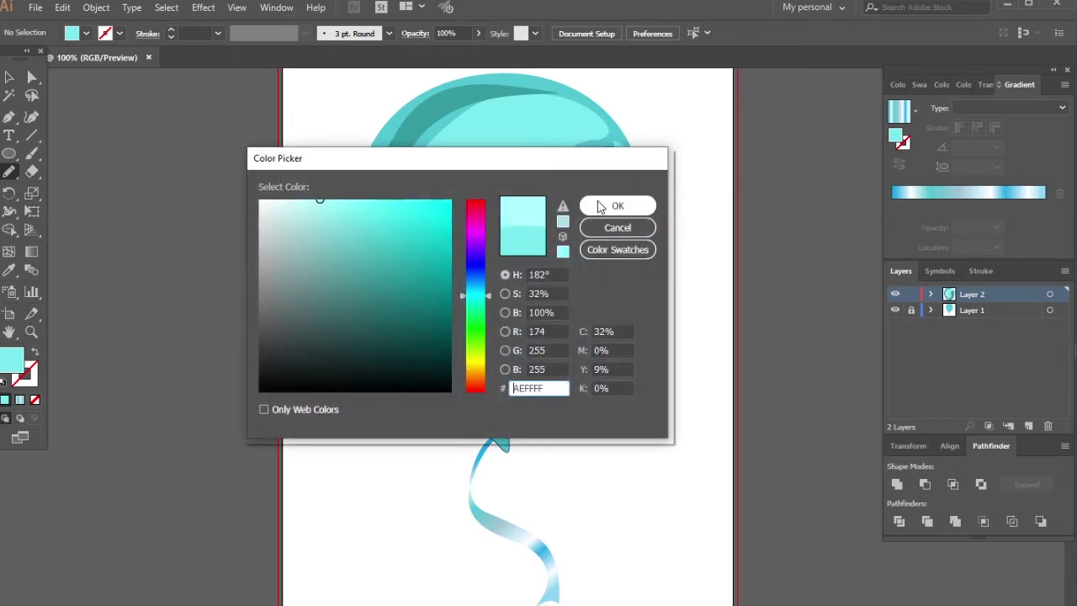
left_click(617, 205)
mouse_move(453, 248)
left_mouse_down()
mouse_move(512, 320)
mouse_move(559, 188)
mouse_move(479, 135)
left_mouse_up()
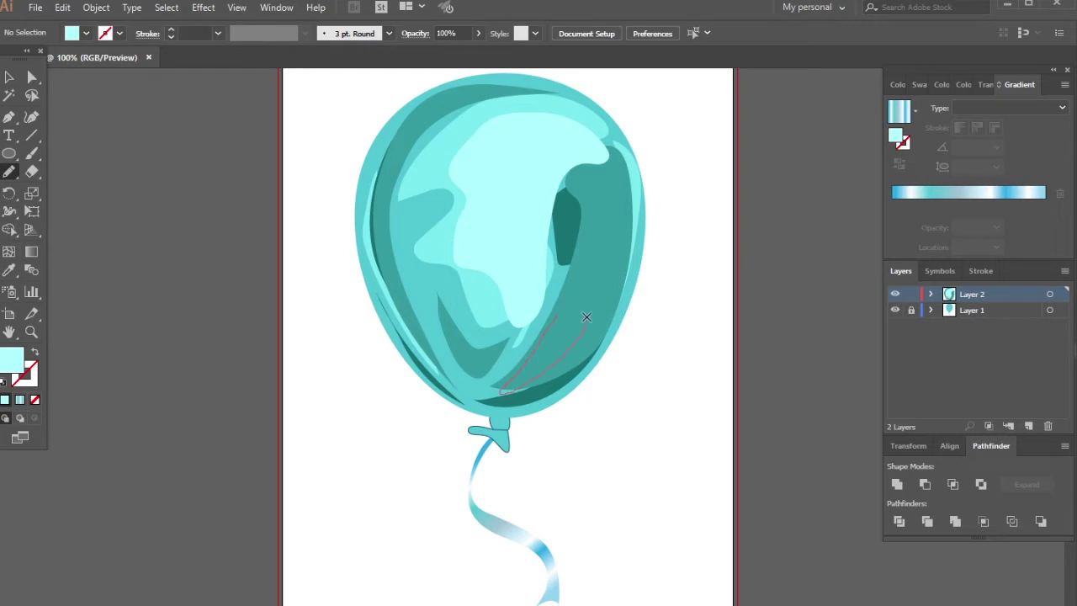
left_click_drag(568, 314, 564, 311)
mouse_move(368, 268)
left_mouse_down()
mouse_move(450, 395)
mouse_move(408, 252)
mouse_move(374, 257)
left_mouse_up()
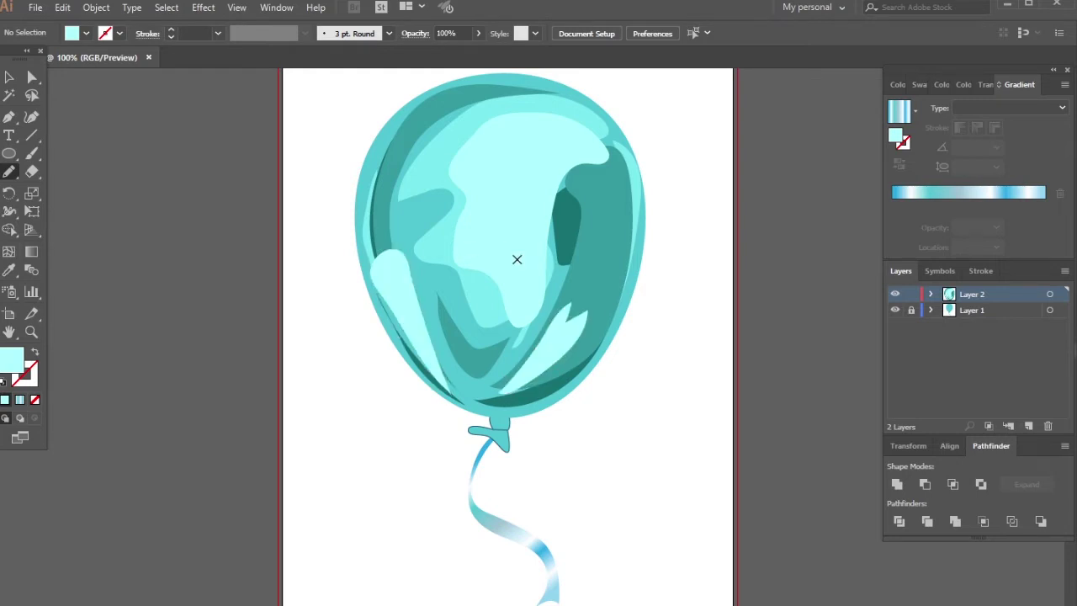
Step: Select all the balloon's shading and highlight shapes
key("ctrl+0")
key("ctrl+1")
key("v")
left_click_drag(611, 109, 305, 386)
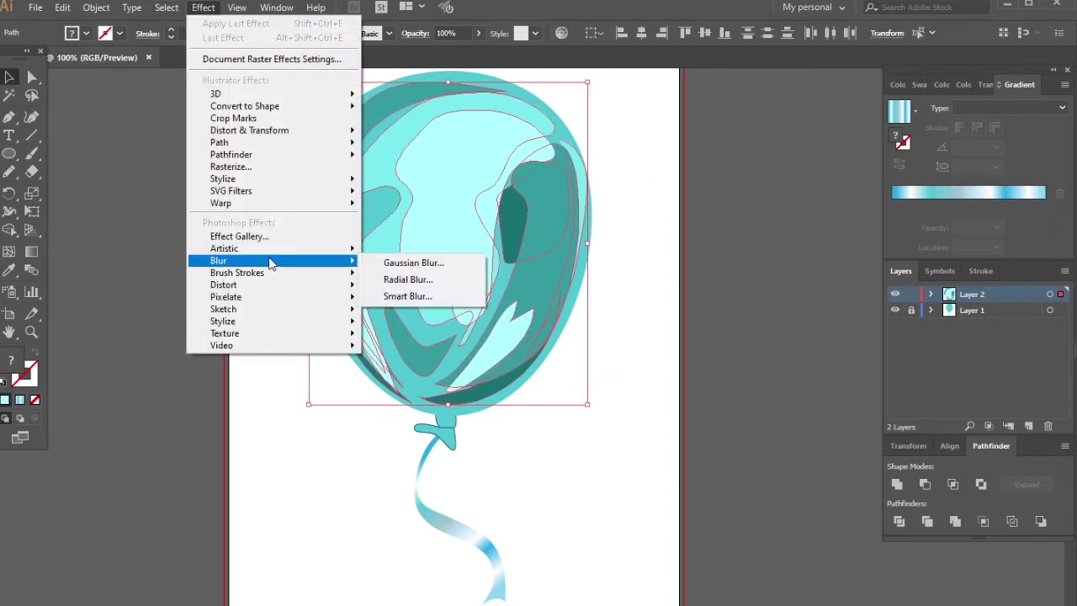
Step: Apply an 8.2 px Gaussian Blur to the shading and lower its opacity to 79%
left_click(438, 261)
left_click(753, 326)
left_click_drag(789, 288, 799, 289)
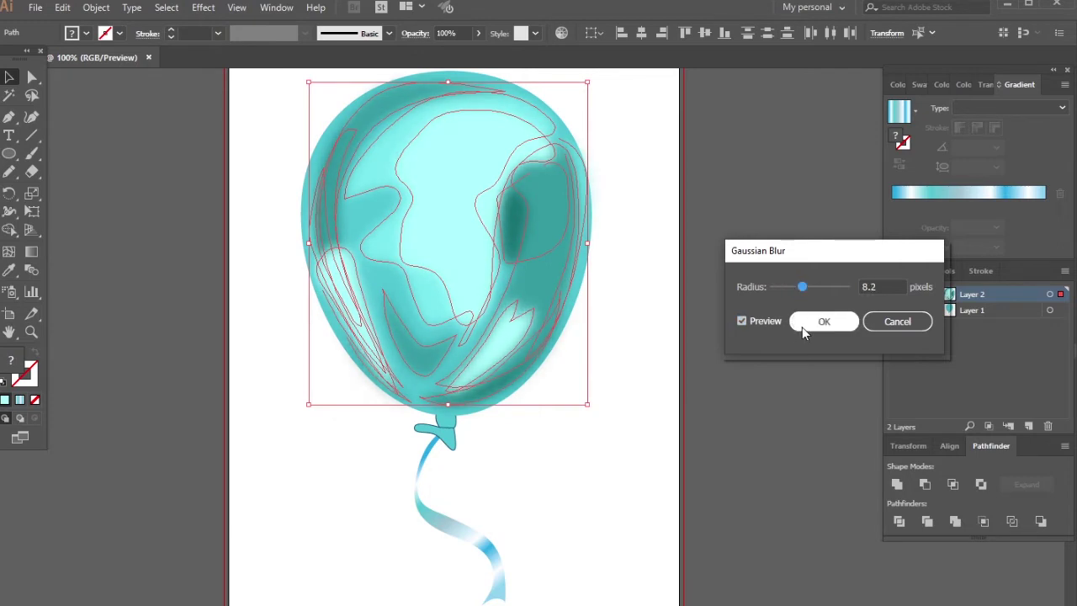
left_click(823, 321)
left_click(985, 84)
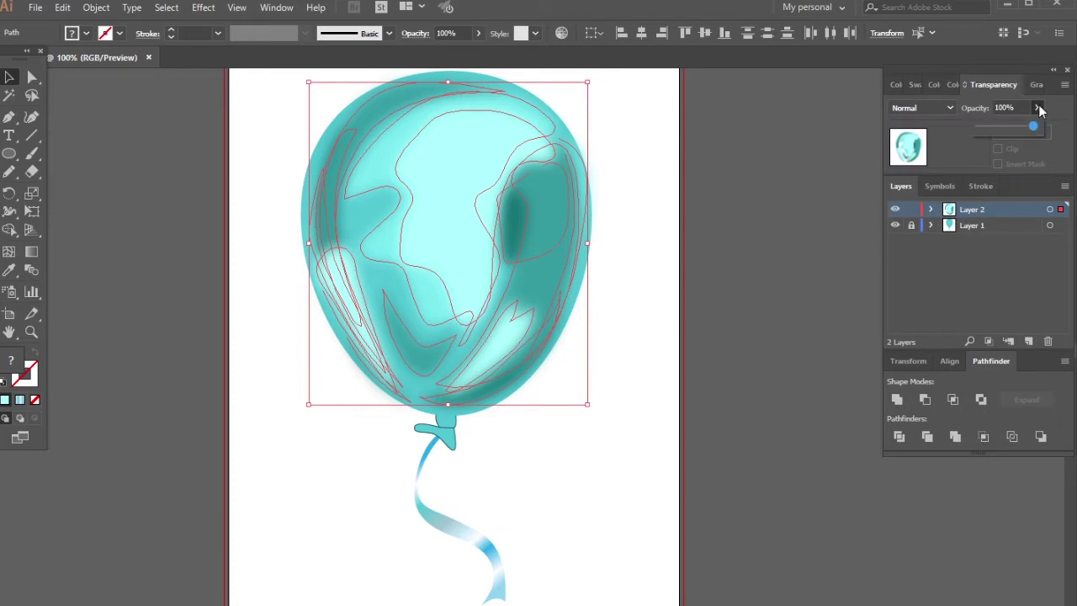
left_click_drag(1030, 128, 1023, 131)
left_click(753, 338)
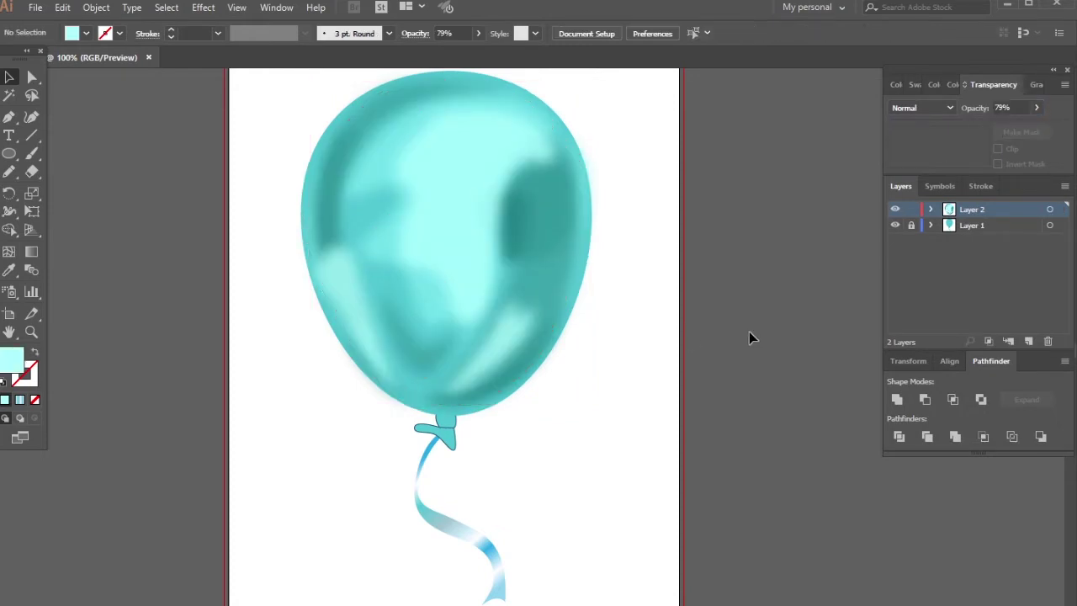
Step: Reset the view and return to the Pencil with the fill colour chooser open
key("ctrl+0")
key("ctrl+1")
scroll(636, 227, "up", 1)
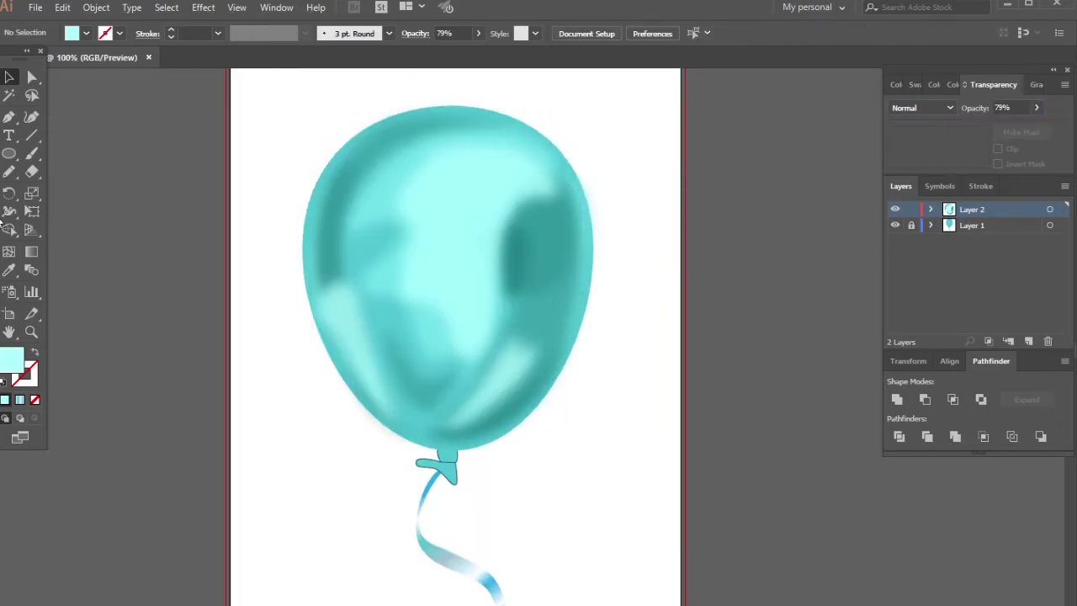
key("n")
double_click(23, 370)
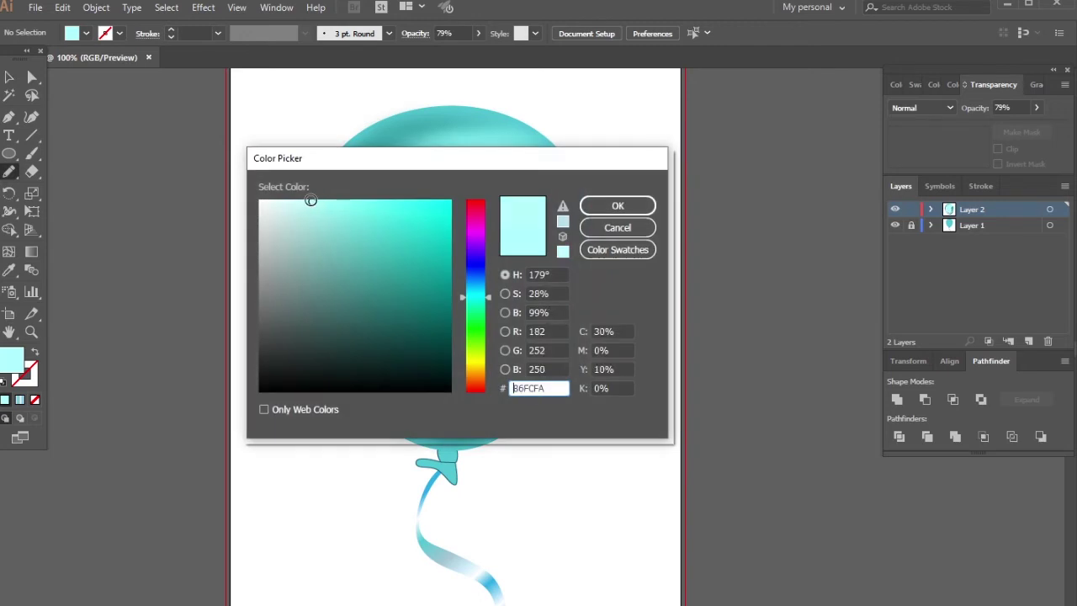
Step: Draw pale cyan highlight strips along the balloon's right and left edges
left_click(617, 205)
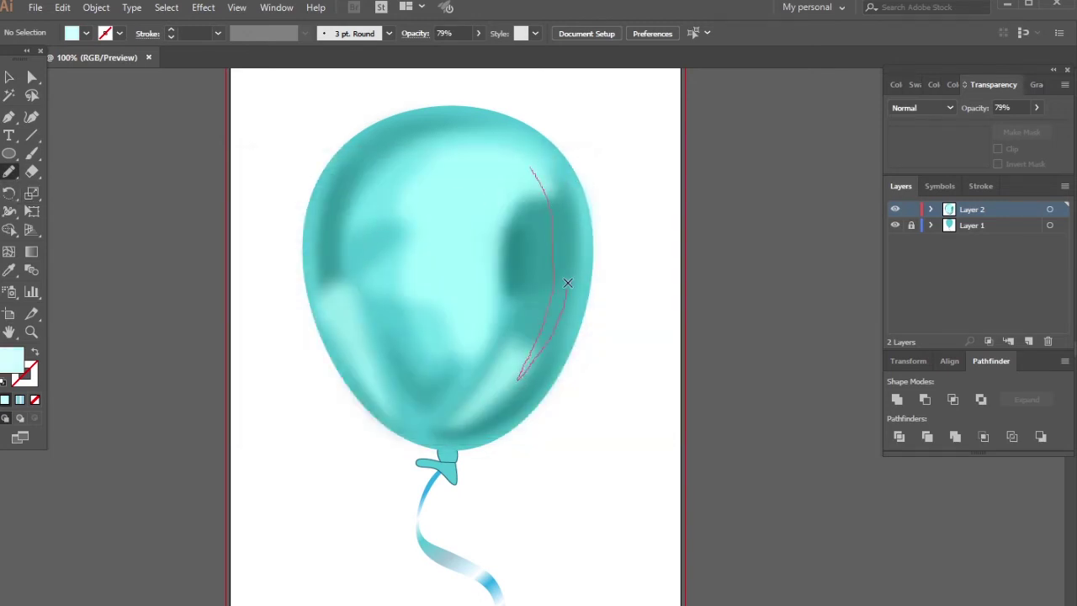
left_click_drag(546, 157, 536, 162)
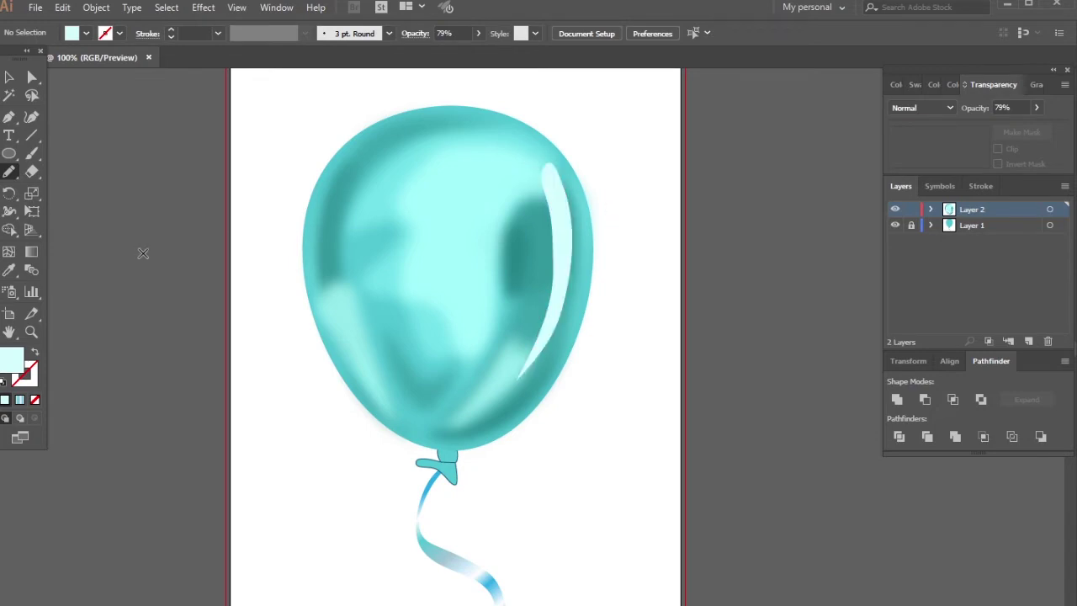
mouse_move(380, 398)
left_mouse_down()
mouse_move(389, 396)
mouse_move(333, 319)
mouse_move(332, 287)
left_mouse_up()
Step: Switch the fill to white and draw two highlight spots near the balloon's top
left_click(896, 84)
left_click(912, 106)
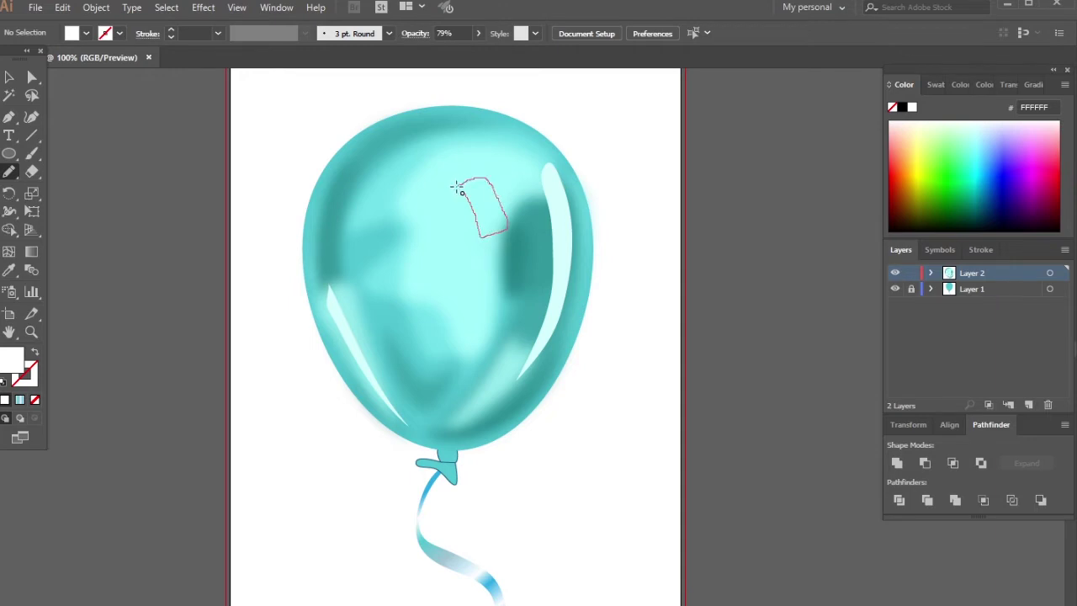
left_click_drag(456, 187, 459, 182)
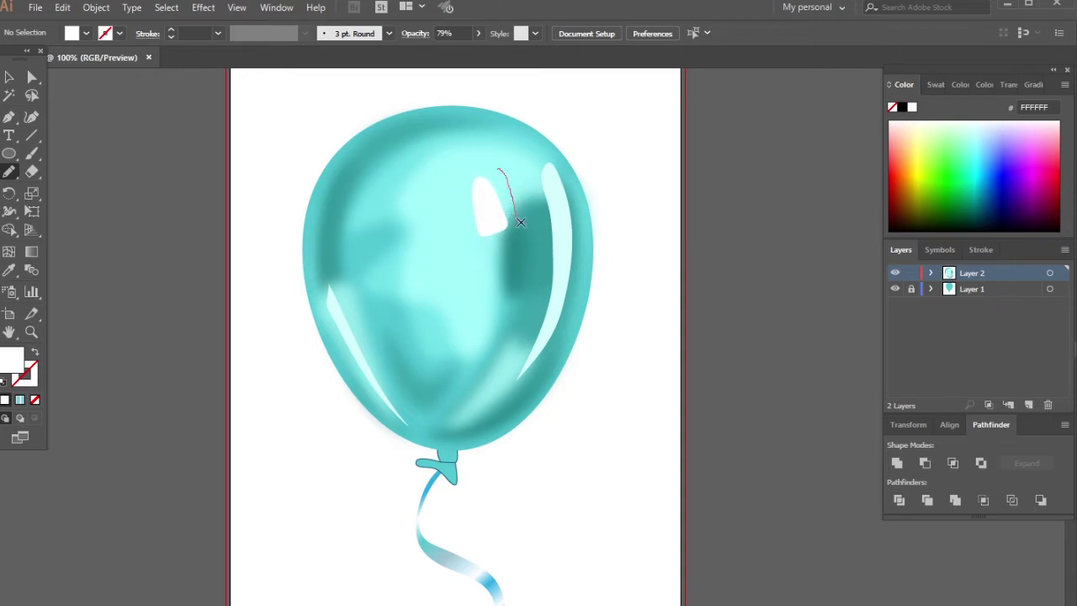
left_click_drag(514, 173, 505, 162)
scroll(589, 215, "down", 2)
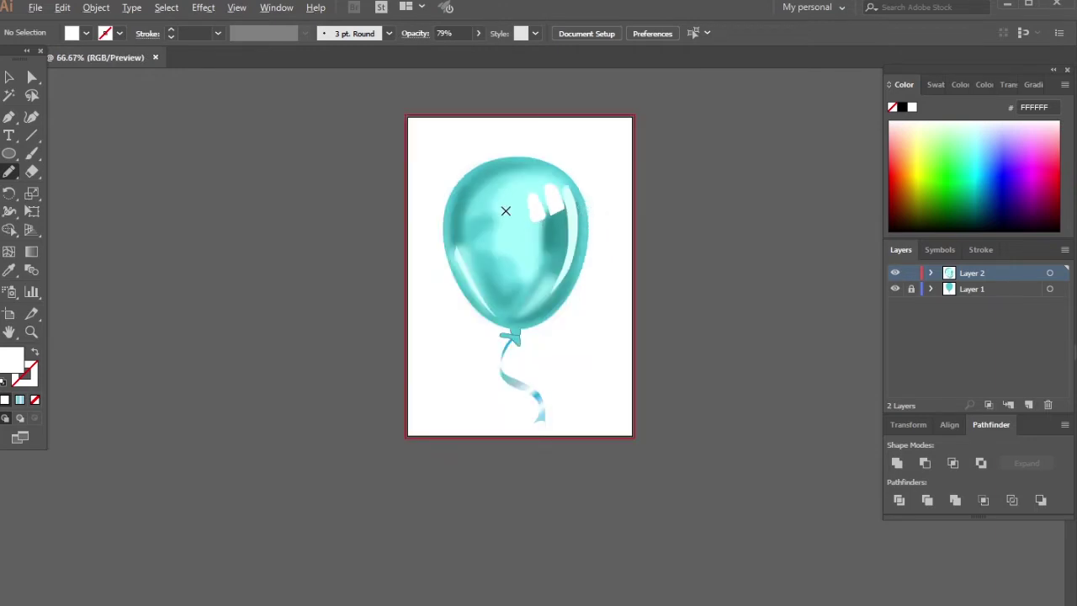
scroll(599, 218, "up", 1)
Step: Recolour the edge highlight strips near-white cyan and give them a 5 px Gaussian Blur
key("v")
left_click(423, 304)
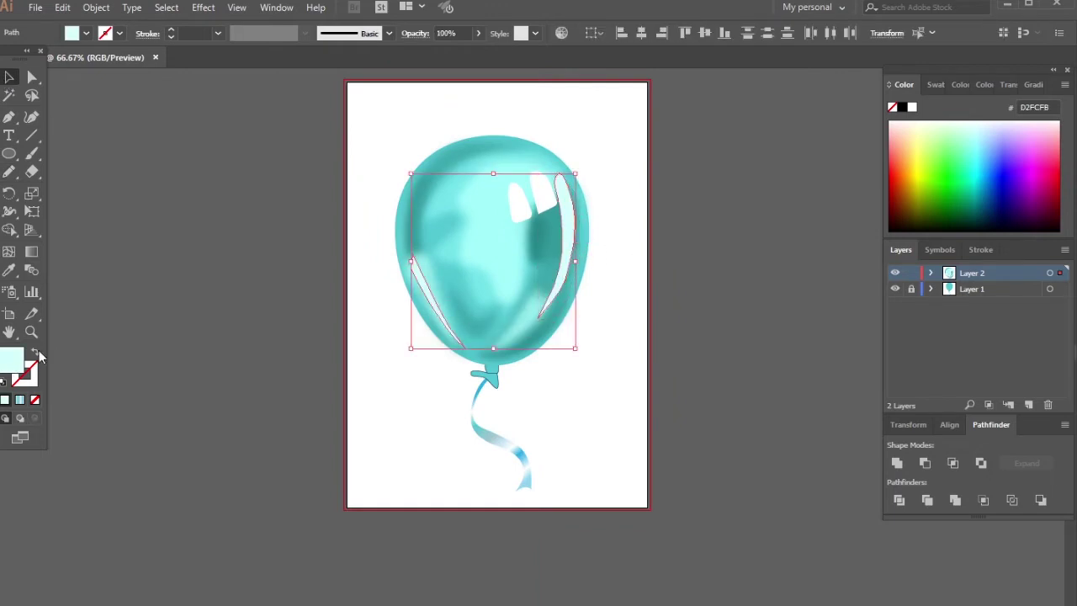
double_click(12, 357)
left_click(614, 205)
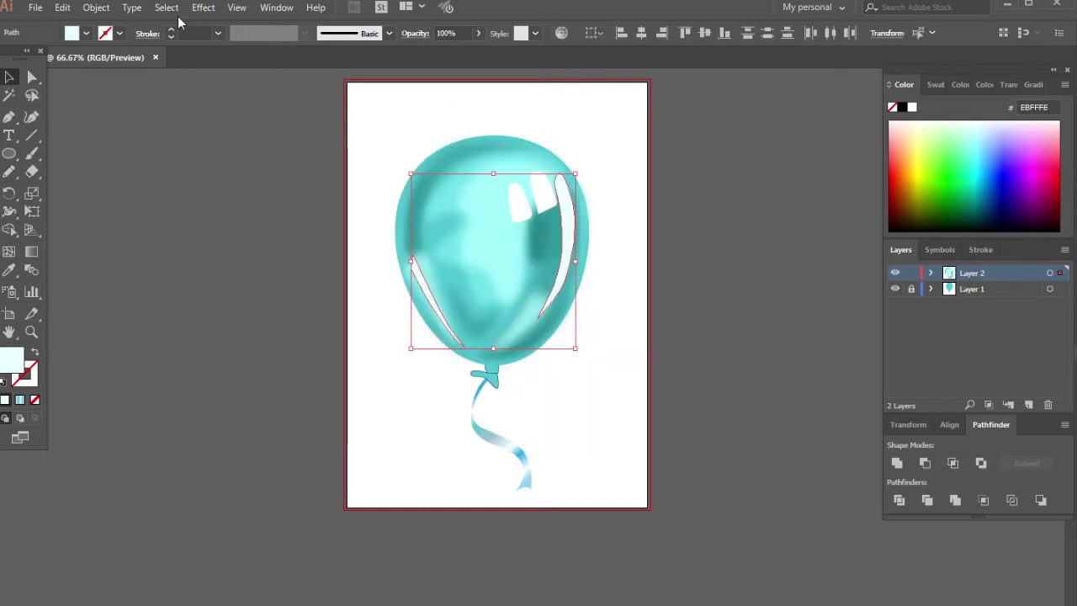
left_click(203, 8)
left_click(395, 260)
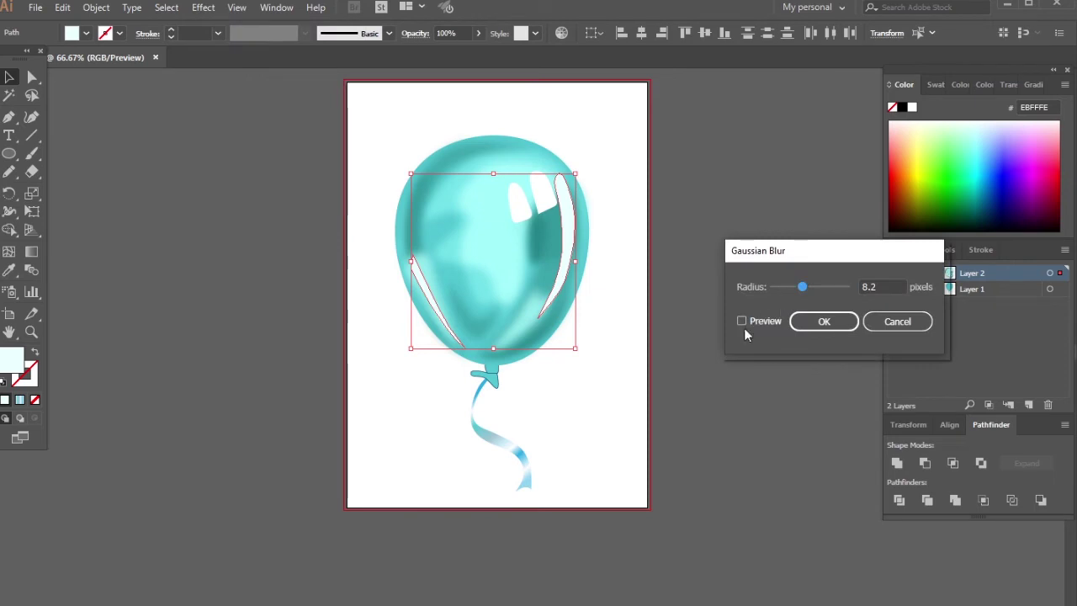
left_click(751, 323)
left_click_drag(799, 290, 789, 287)
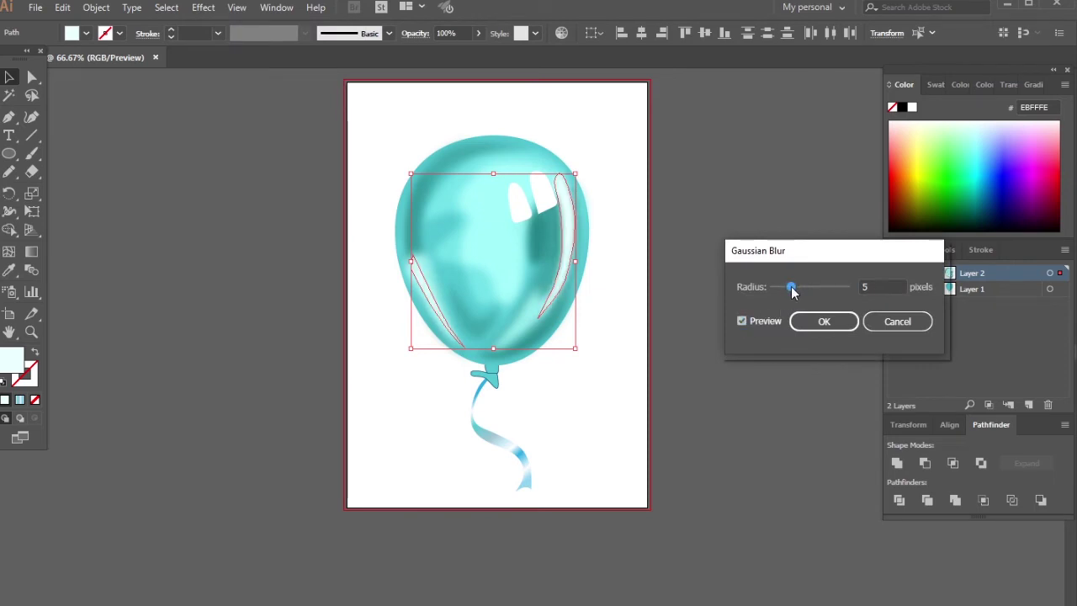
left_click(820, 322)
left_click(673, 248)
Step: Select the right edge highlight with the Curvature tool for reshaping
scroll(596, 227, "up", 1)
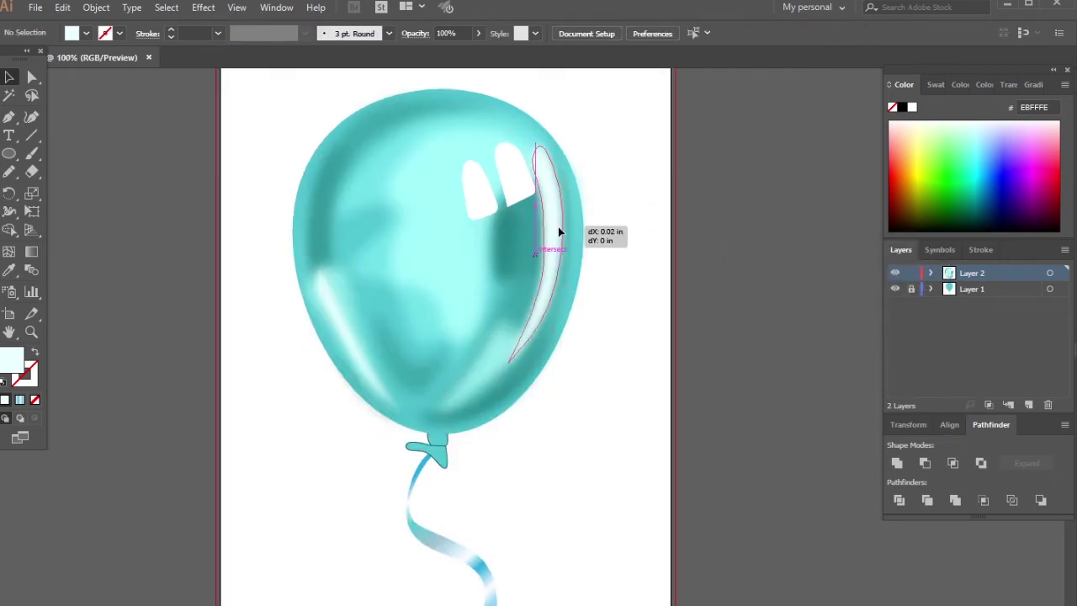
left_click(560, 234)
left_click(334, 301)
left_click(567, 216)
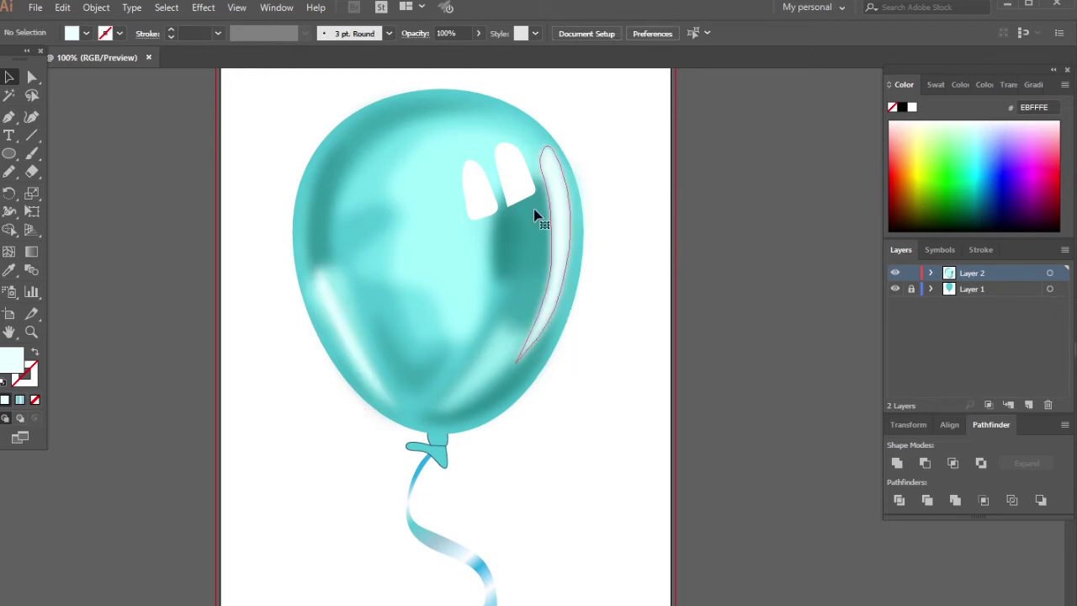
key("shift+grave")
left_click(551, 244)
Step: Pull the tops of the right and left edge highlights further up the balloon
left_click_drag(545, 149, 513, 118)
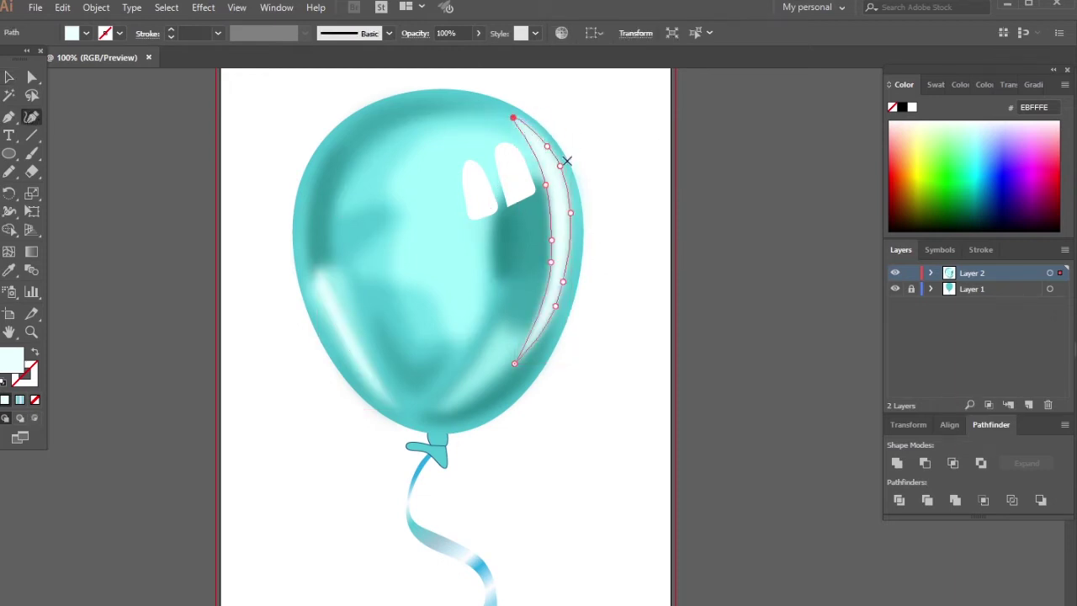
left_click(320, 280)
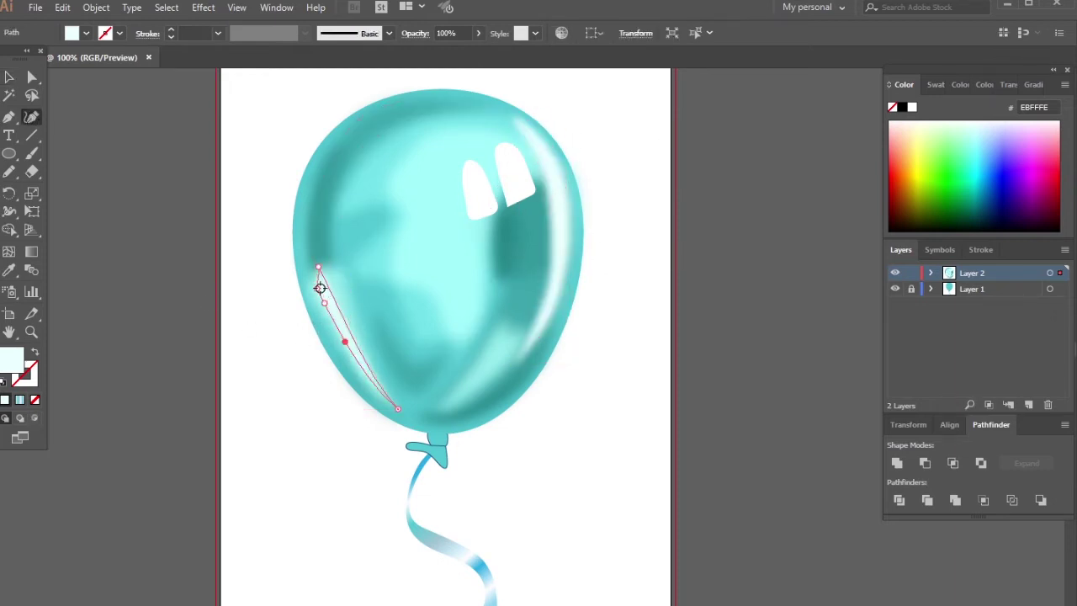
left_click_drag(318, 269, 308, 217)
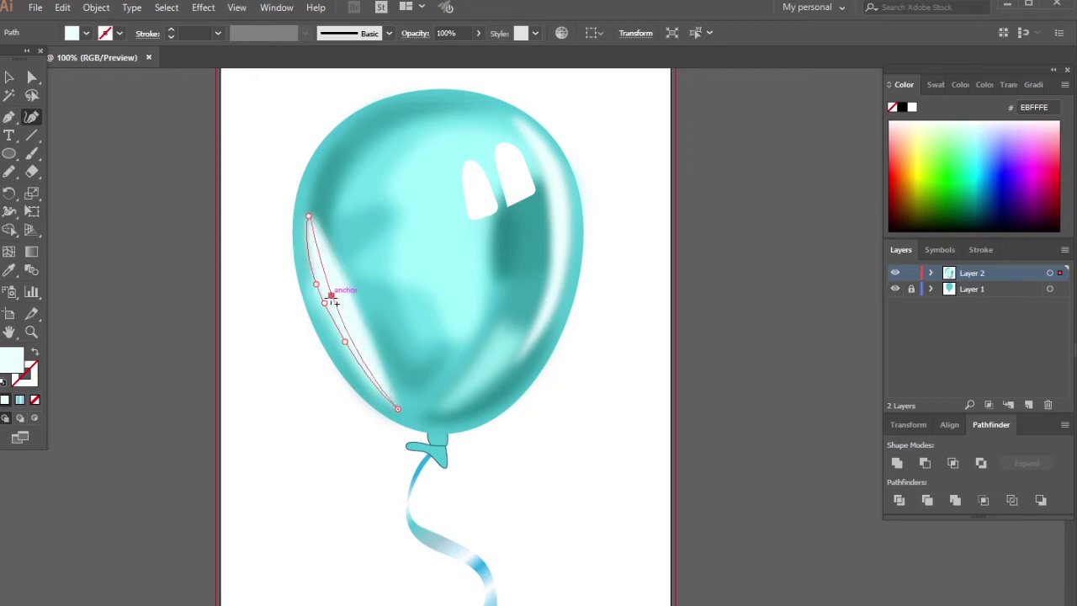
left_click_drag(336, 300, 330, 295)
Step: Feather both white spots by 0.3 in
left_click(9, 76)
left_click(478, 192)
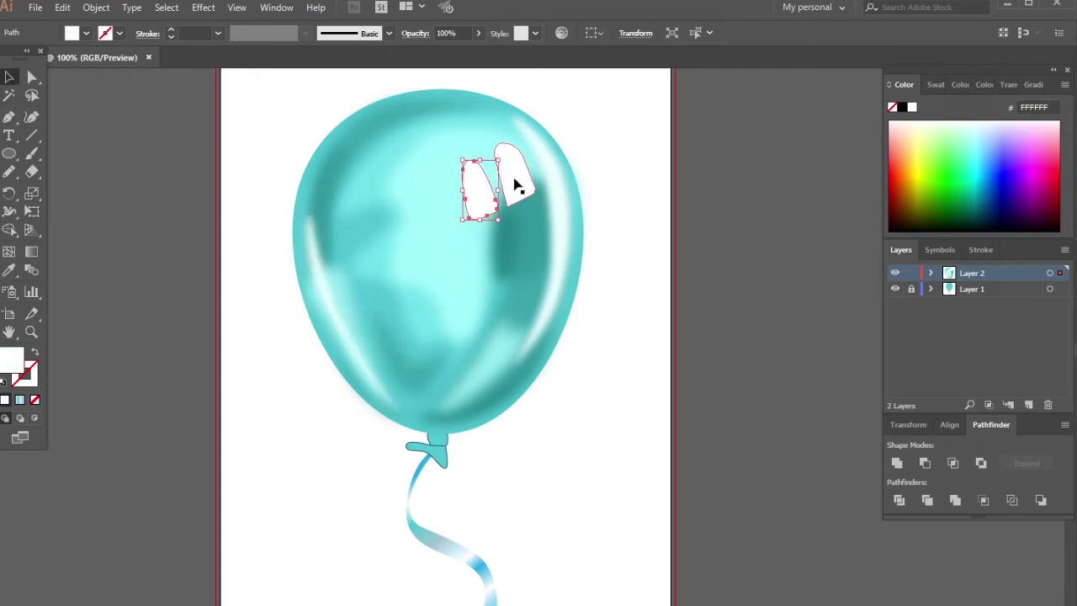
left_click(514, 181, "shift")
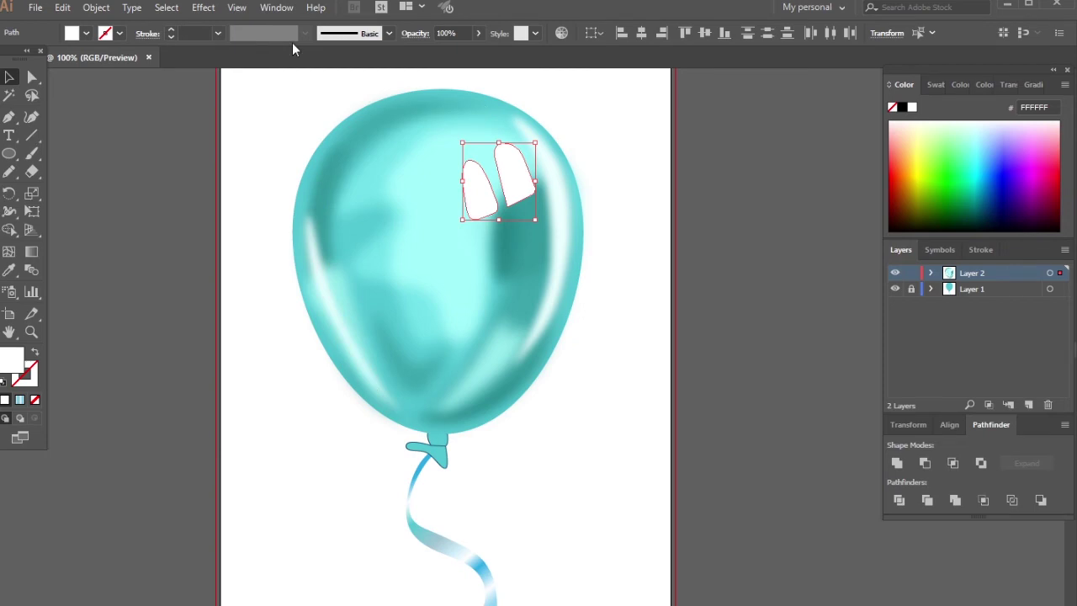
left_click(237, 7)
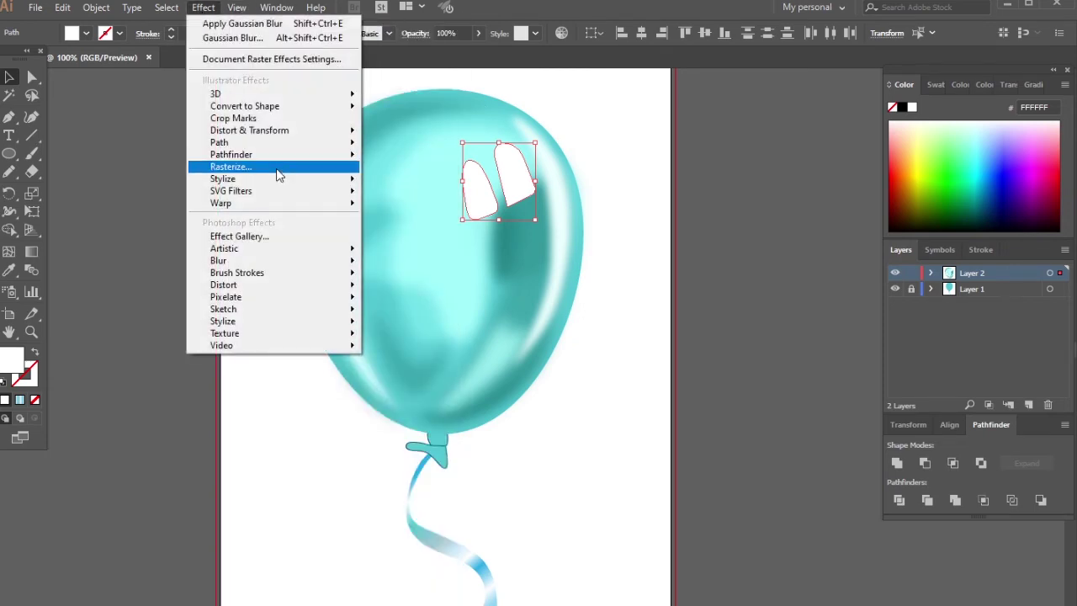
mouse_move(223, 178)
left_click(401, 197)
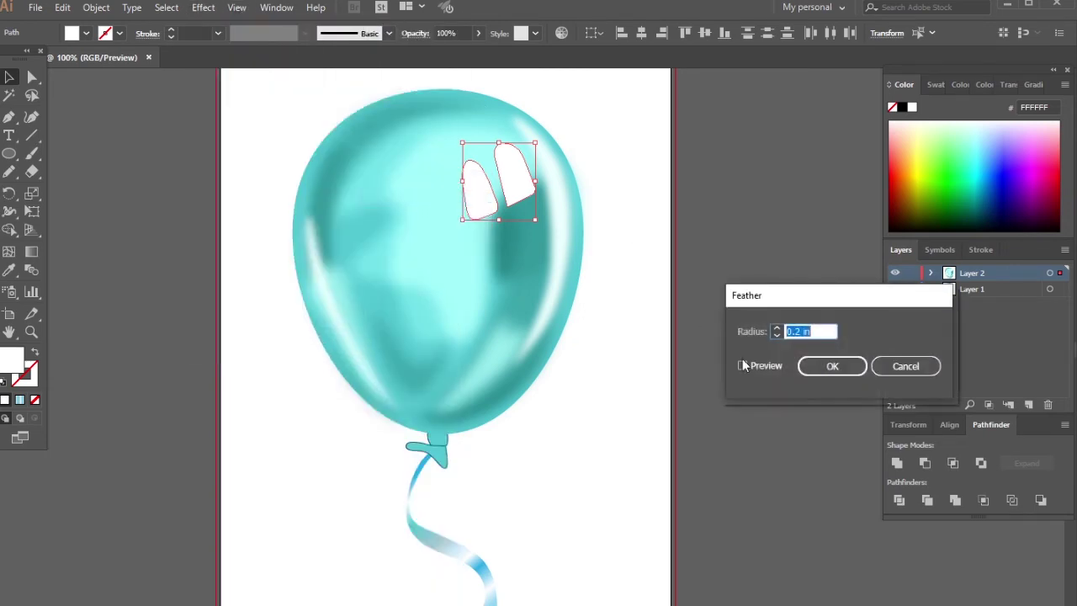
left_click(742, 365)
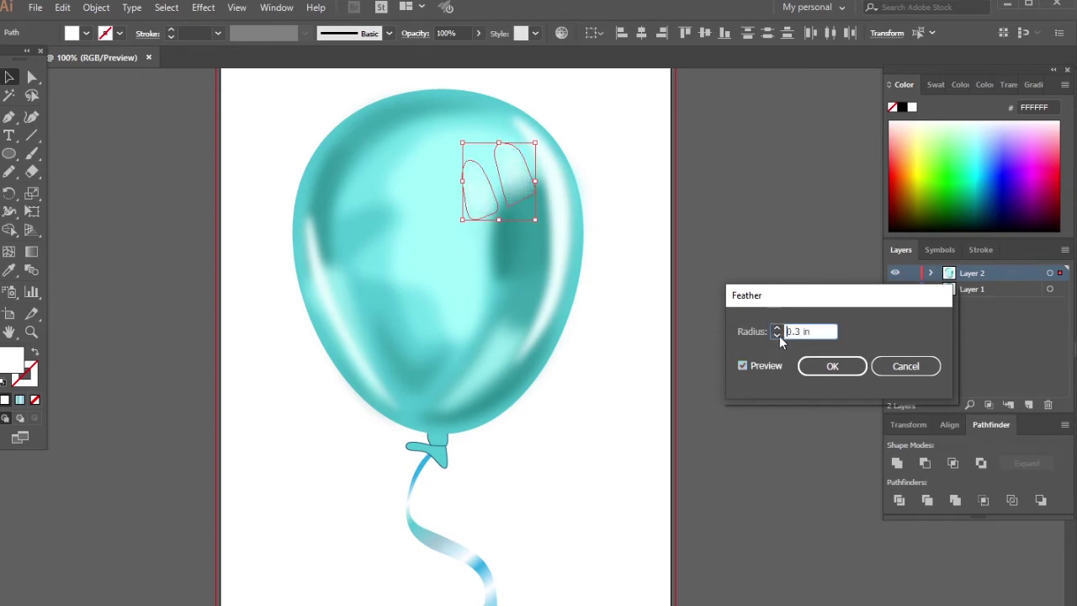
left_click(832, 366)
left_click(750, 359)
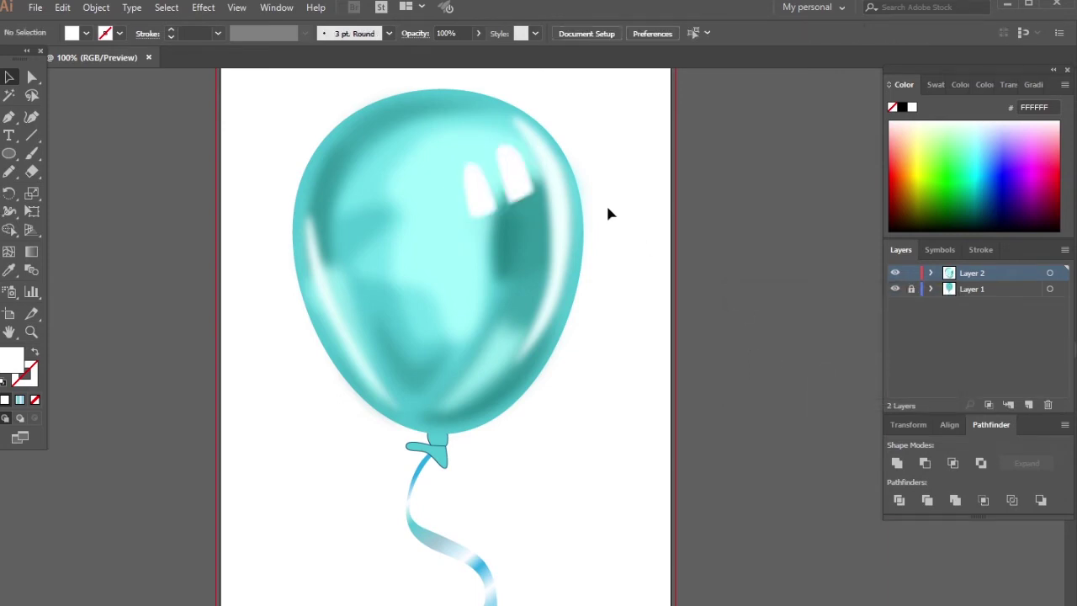
scroll(664, 211, "down", 1, "alt")
Step: Lock the existing artwork, add a new layer, and sample the knot outline's dark blue
scroll(651, 229, "up", 1, "alt")
scroll(446, 397, "down", 2)
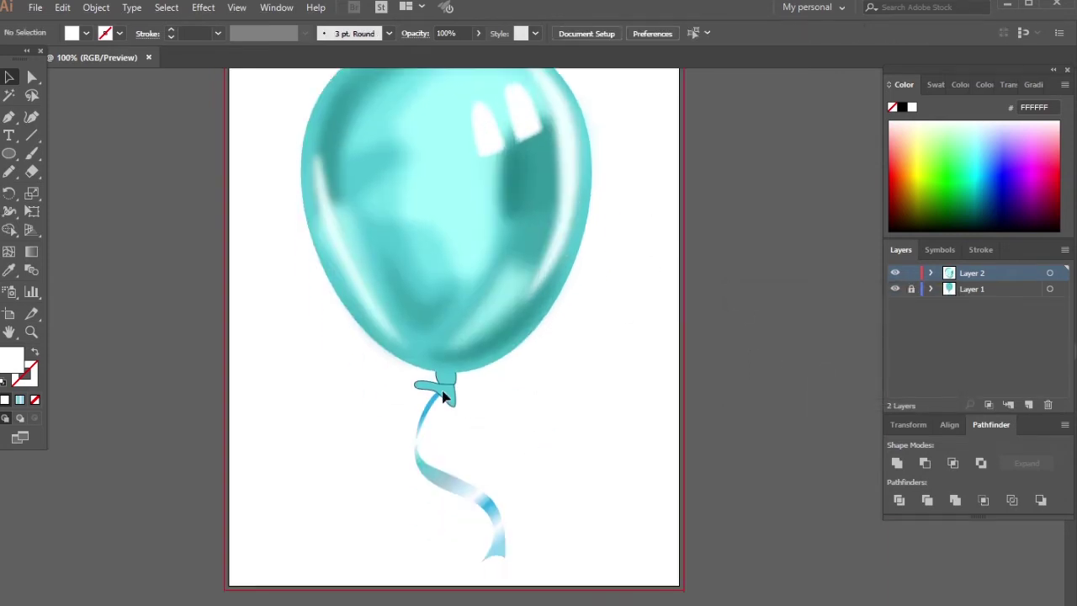
scroll(446, 397, "up", 2, "alt")
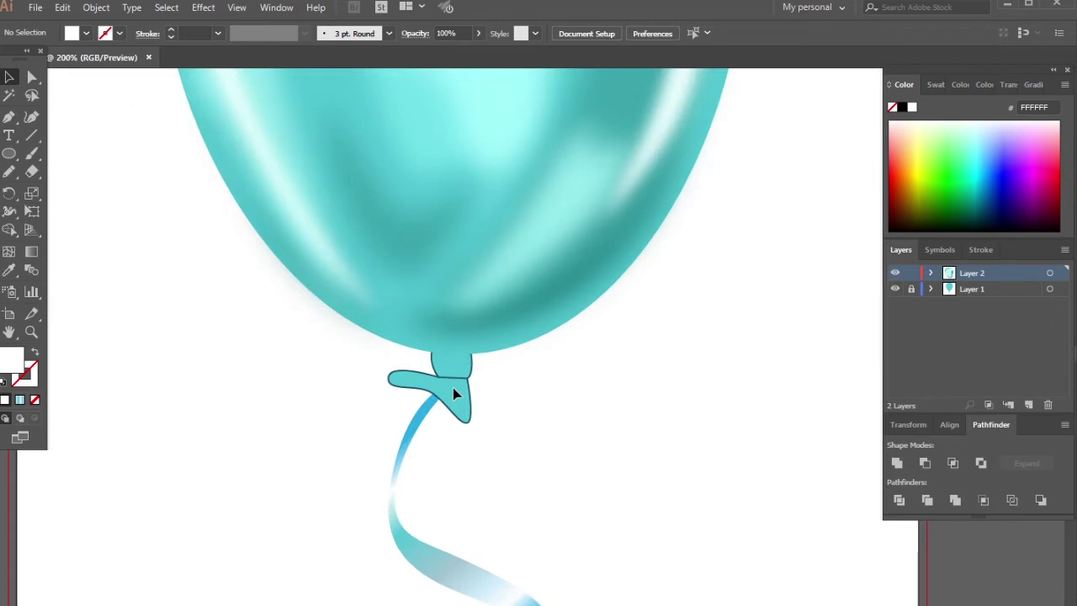
left_click(993, 289)
left_click(1028, 404)
scroll(462, 371, "up", 1, "alt")
key("i")
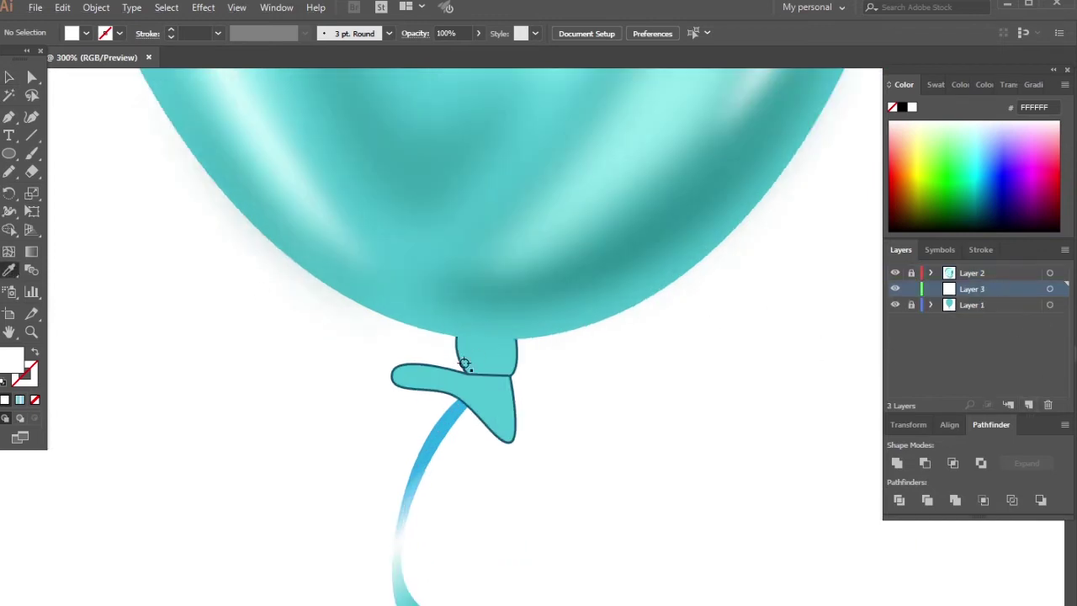
left_click(475, 360)
left_click(468, 372)
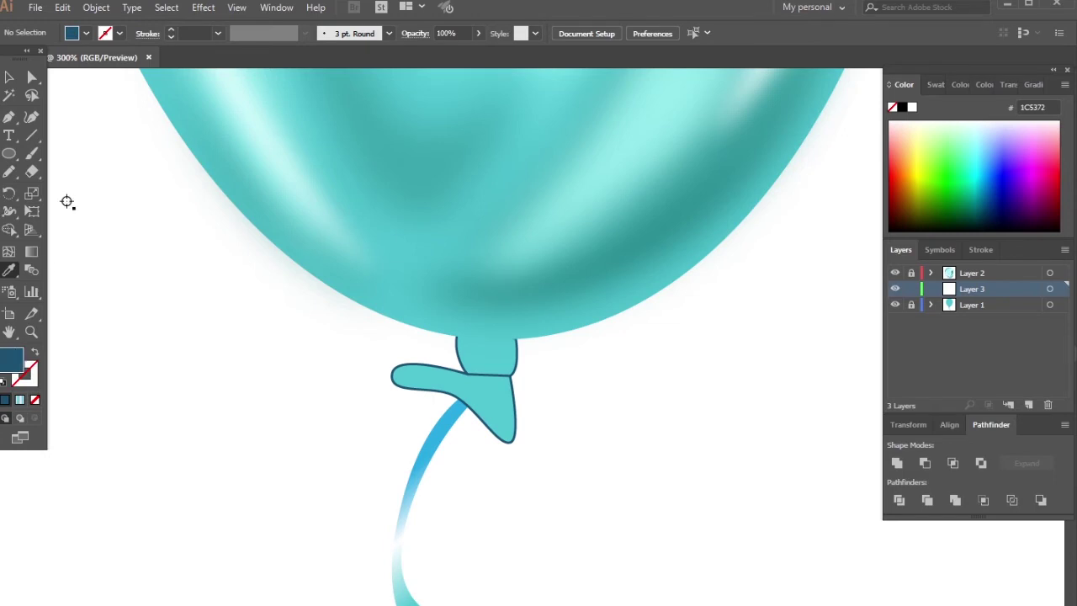
Step: Pencil dark blue shadows at the knot's top and along its lower loop
key("n")
scroll(477, 383, "up", 2, "alt")
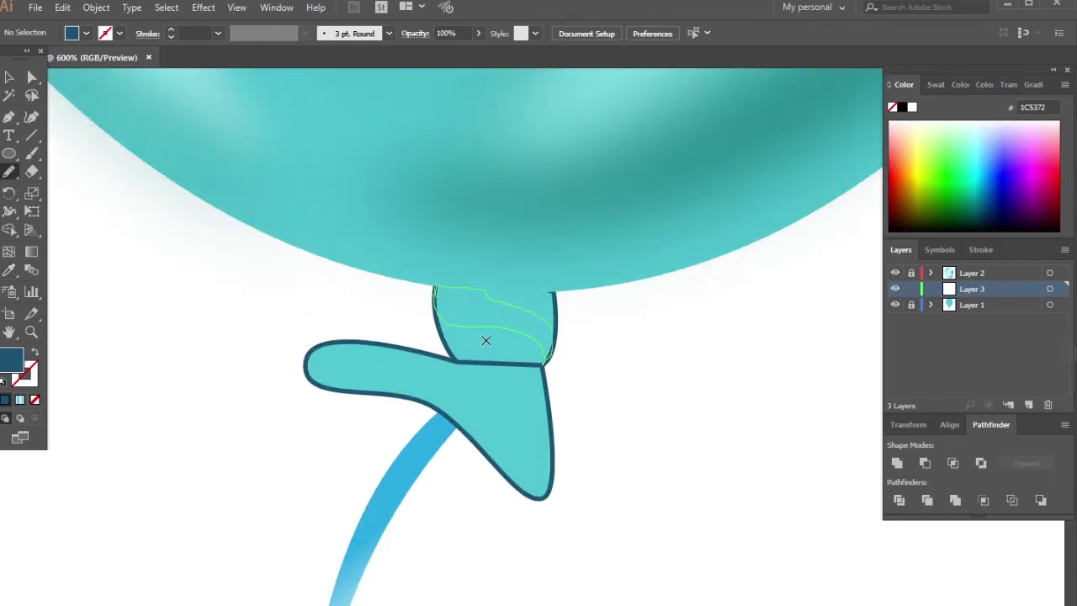
left_click_drag(473, 332, 435, 293)
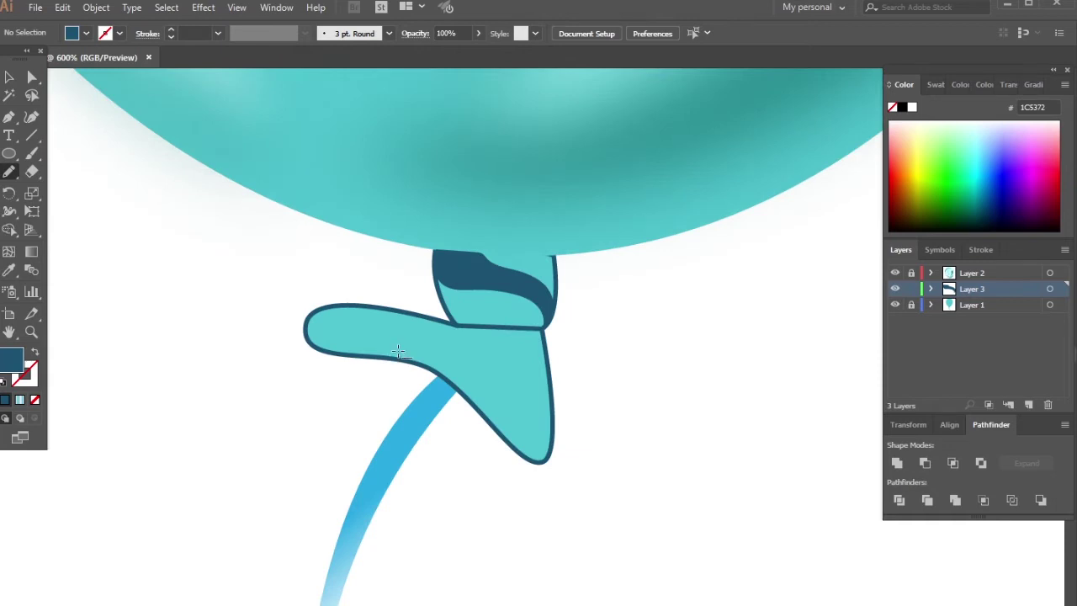
scroll(396, 346, "up", 1, "alt")
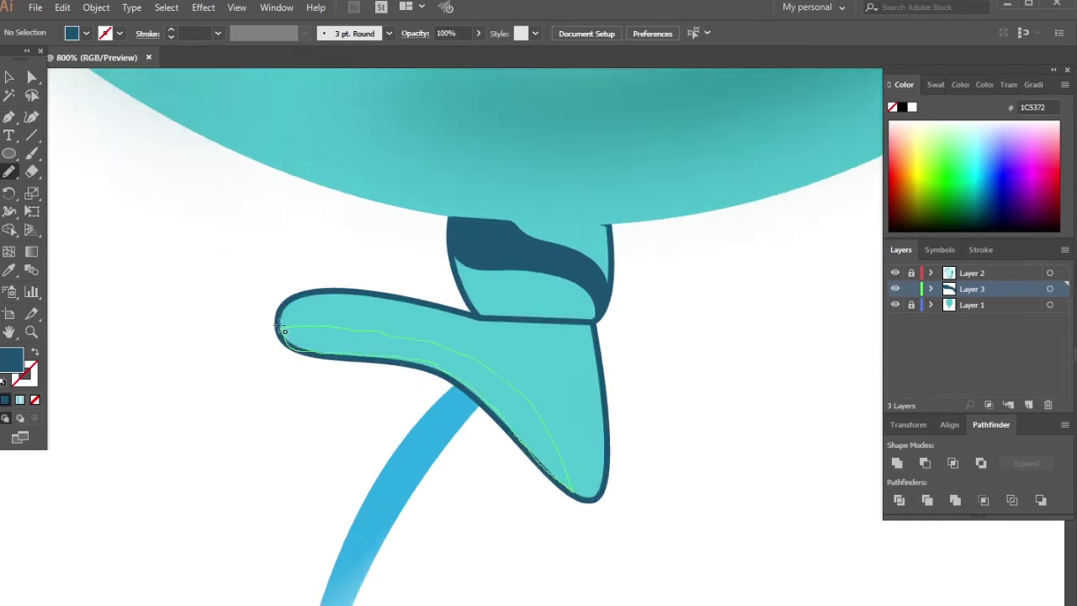
left_click_drag(283, 331, 281, 330)
scroll(533, 348, "down", 2, "alt")
left_click(9, 77)
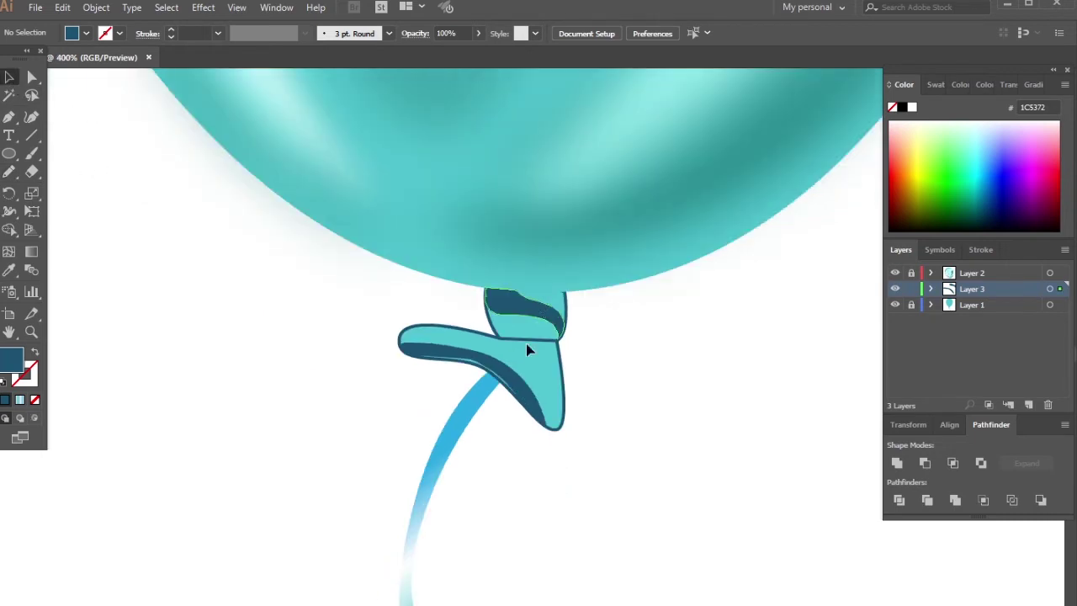
Step: Apply a 1 px Gaussian Blur to the knot's shadow shapes
left_click(528, 346)
left_click(203, 8)
left_click(417, 262)
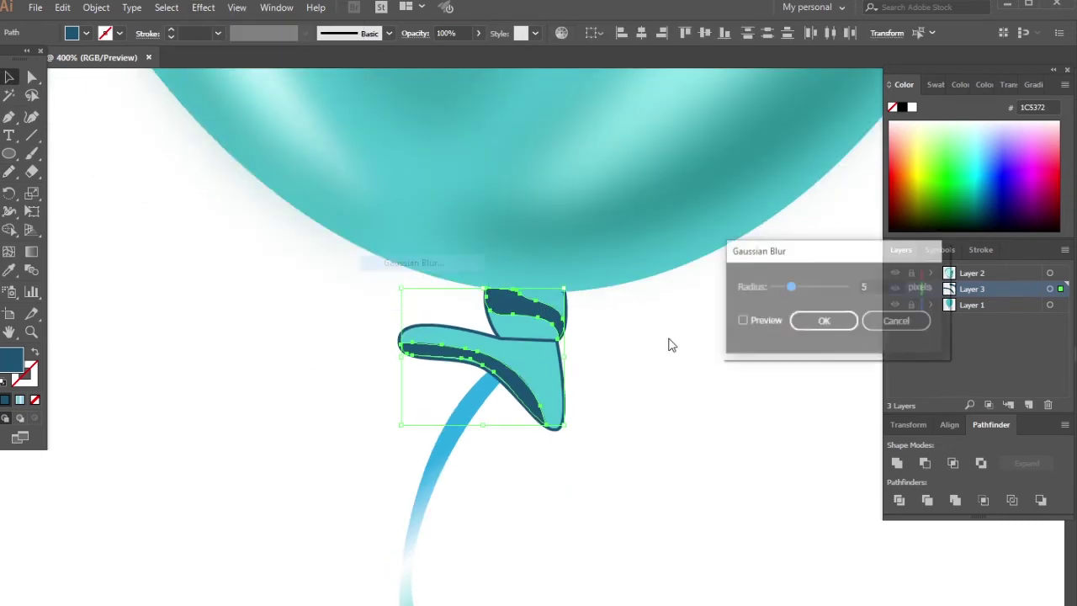
left_click(743, 320)
left_click_drag(791, 287, 777, 286)
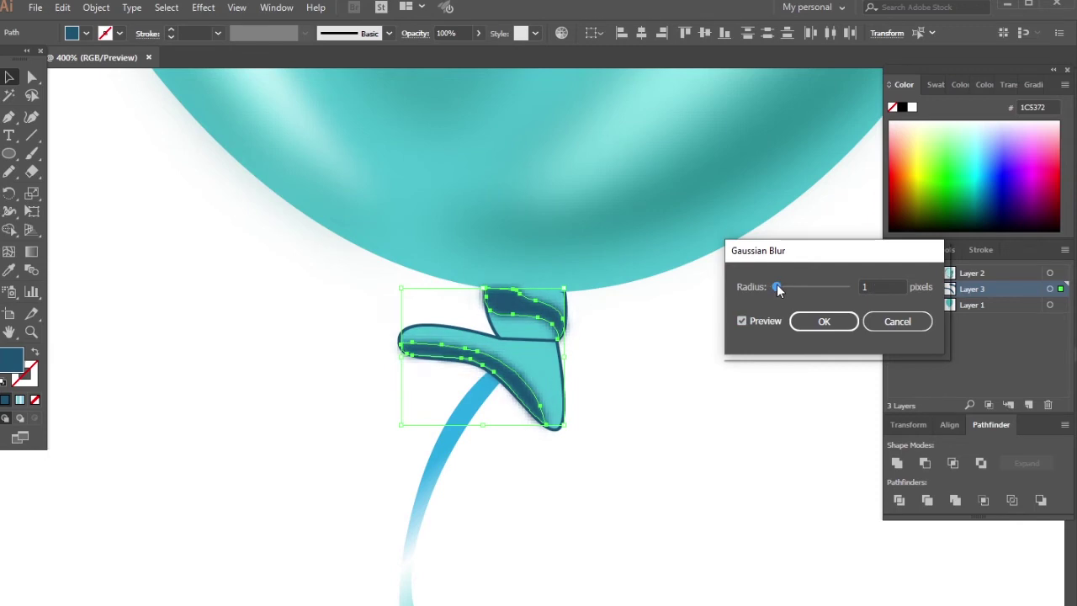
left_click(823, 320)
Step: Set the knot shadows' opacity to 49%
left_click(1007, 84)
type("49")
key("Return")
left_click(377, 400)
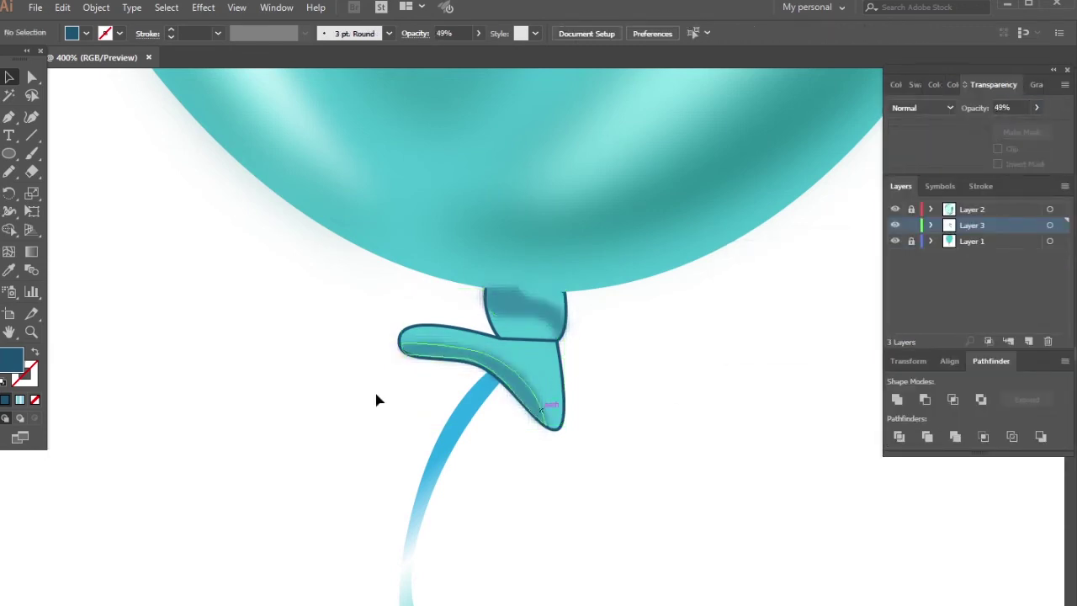
scroll(376, 400, "down", 6)
scroll(305, 364, "up", 1)
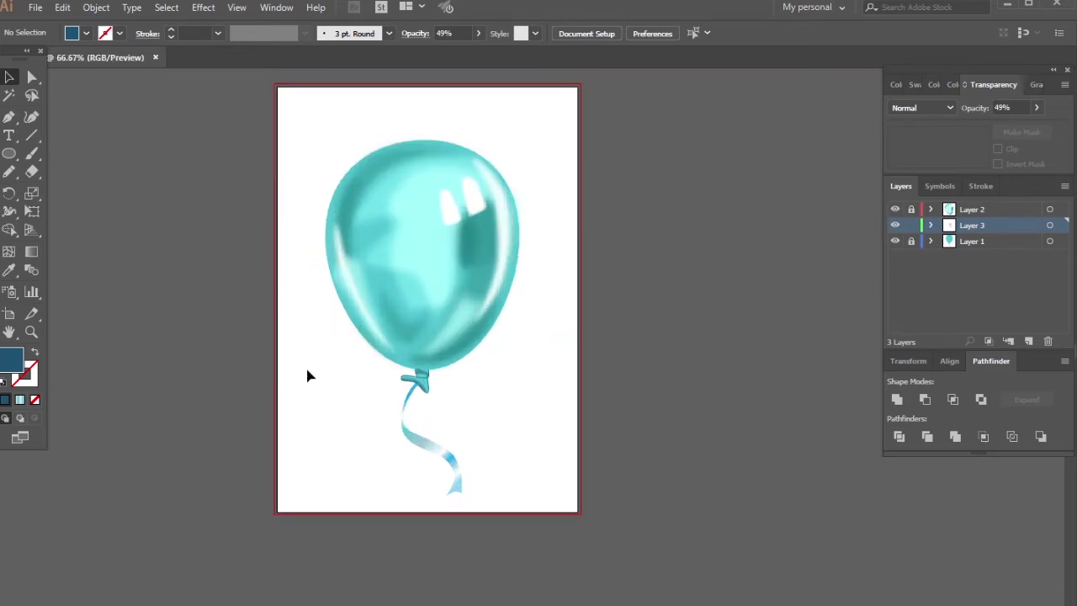
Step: Pencil two more shadow shapes along the knot's left edge and upper part
scroll(305, 364, "up", 1)
scroll(505, 404, "up", 3)
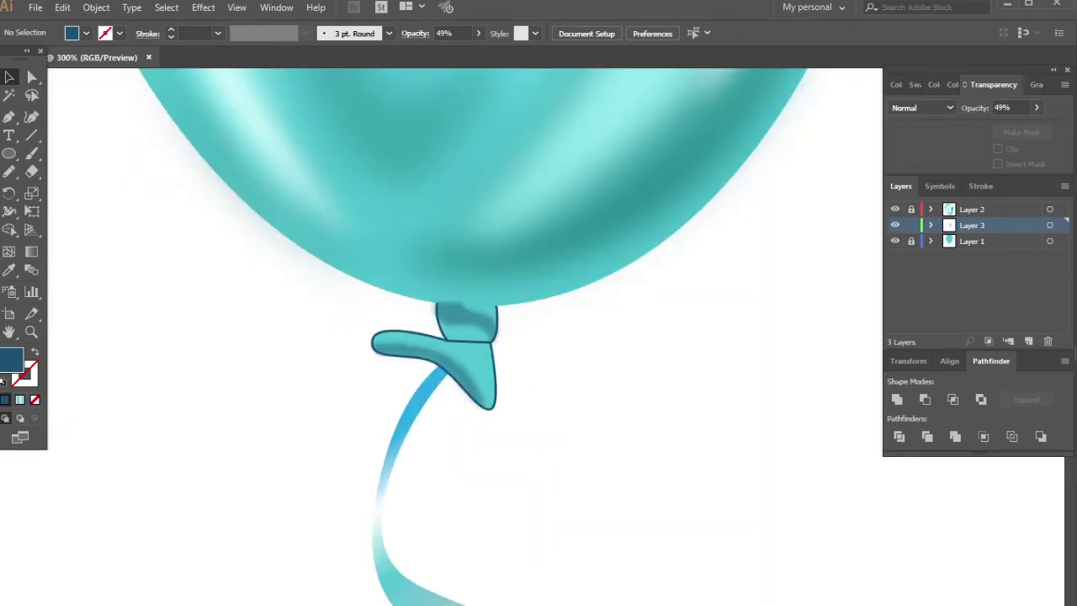
key("n")
scroll(407, 321, "up", 2)
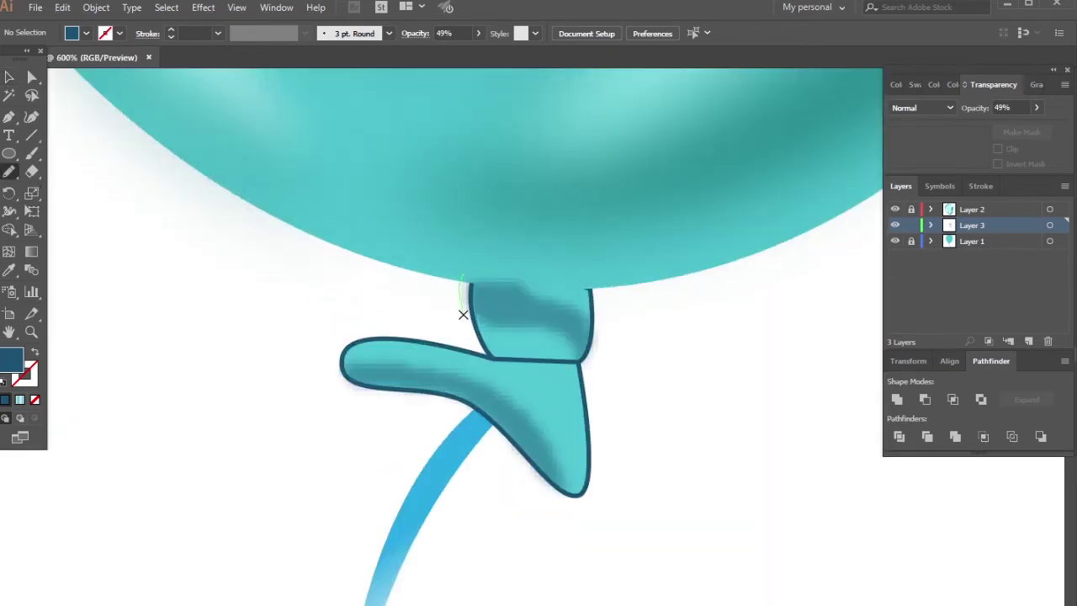
left_click_drag(486, 266, 486, 264)
scroll(477, 335, "up", 1)
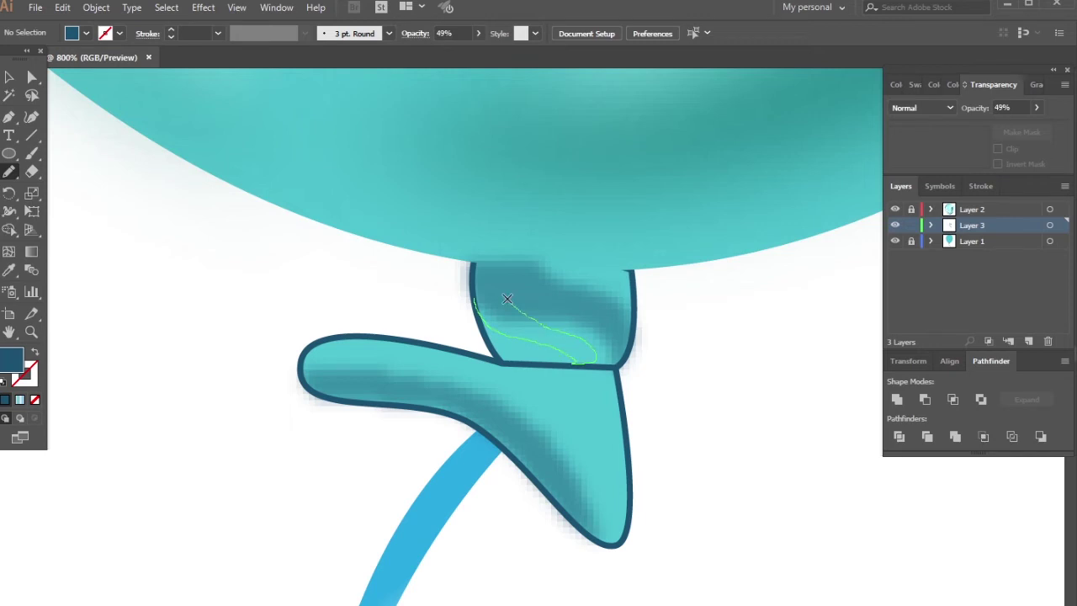
left_click_drag(475, 290, 473, 282)
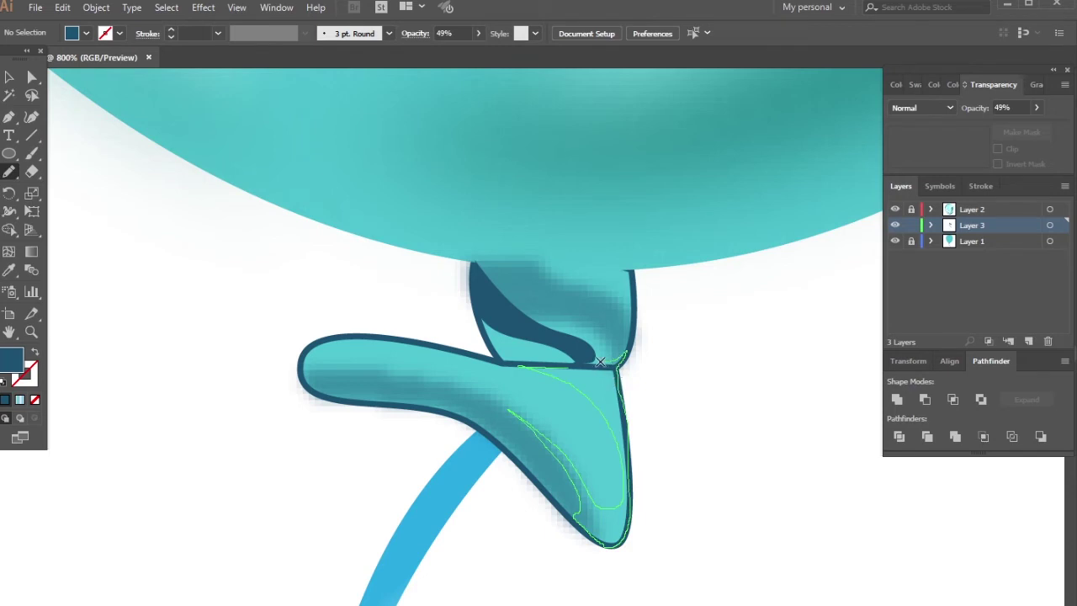
Step: Set the new knot shadow's opacity to 65%
key("ctrl+minus")
key("ctrl+minus")
key("ctrl+minus")
key("v")
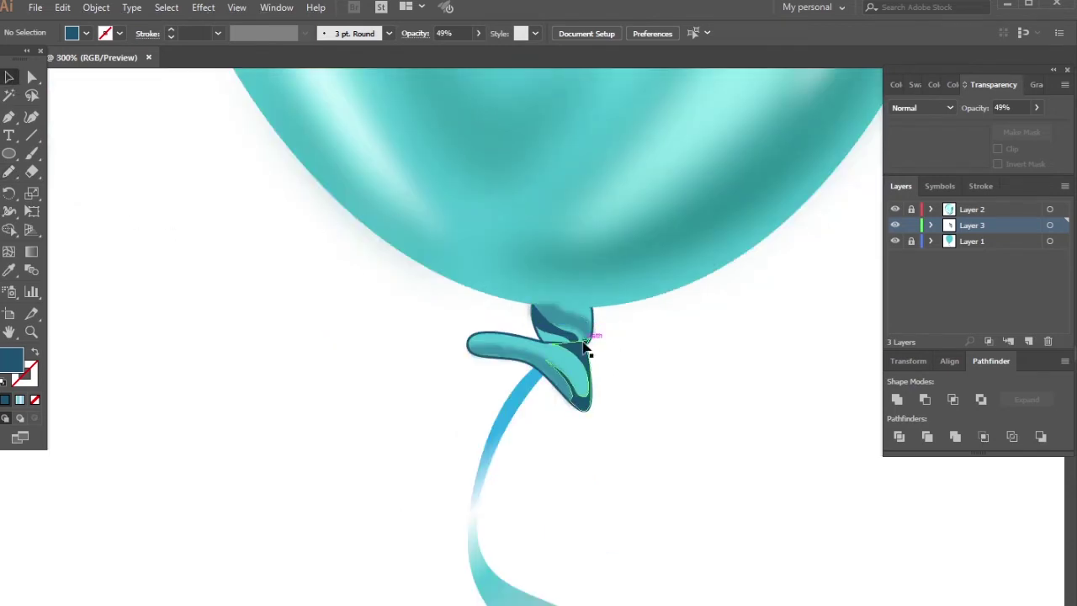
left_click(591, 372)
left_click(1035, 107)
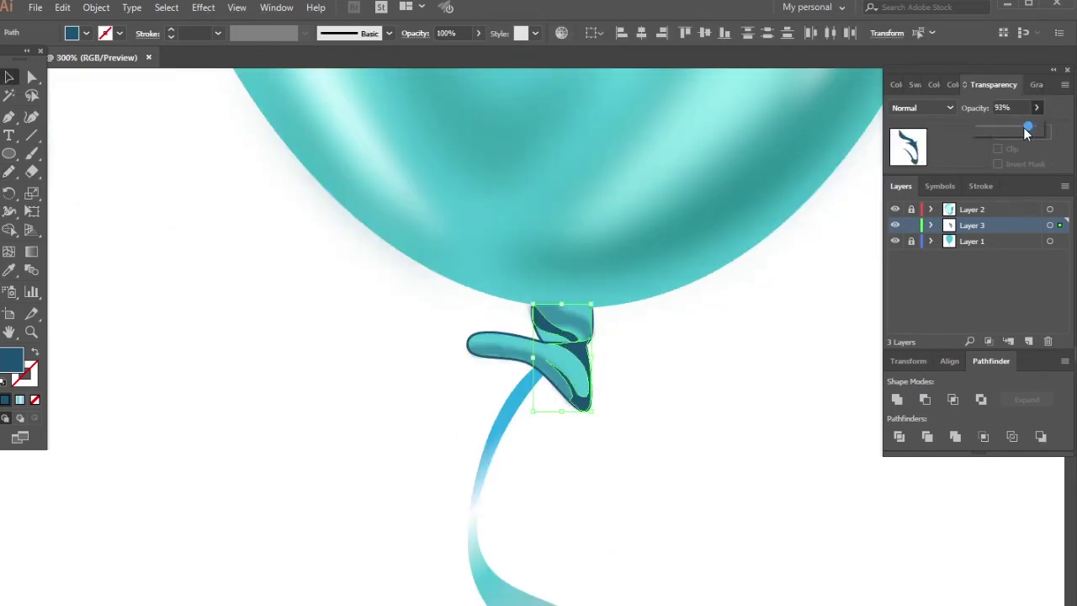
left_click_drag(1025, 127, 1017, 127)
left_click(698, 337)
key("ctrl+1")
key("ctrl+minus")
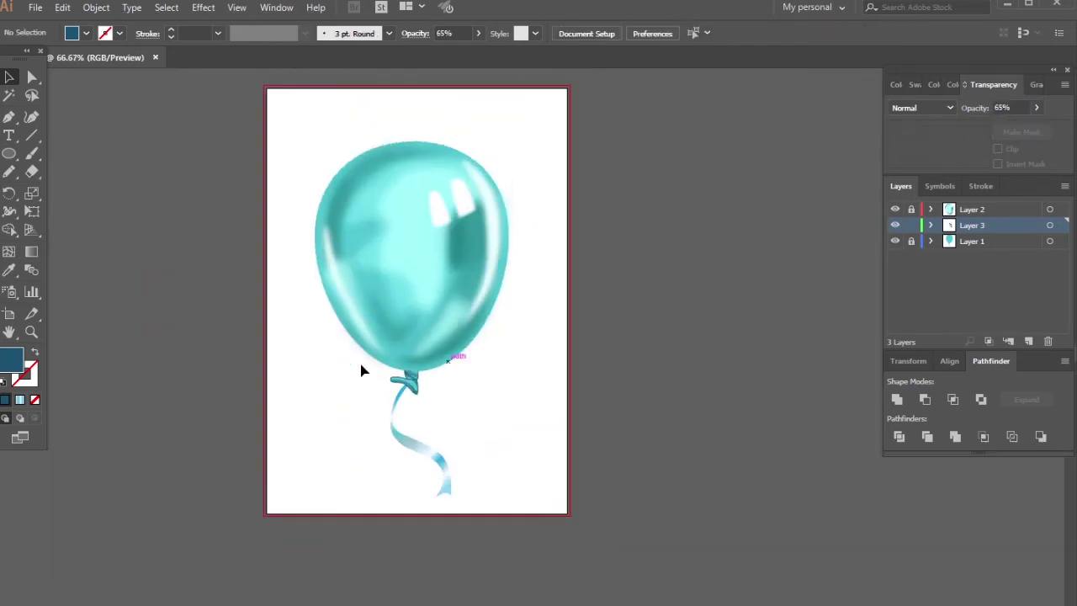
key("ctrl+plus")
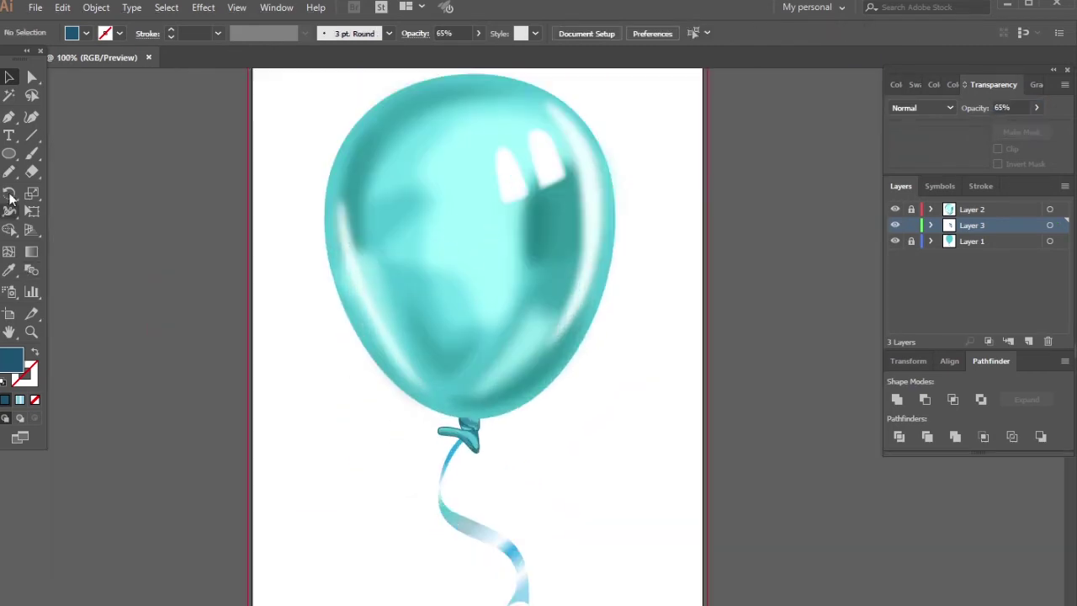
Step: Set a black fill and add a new layer above Layer 2 for the pins
left_click(8, 116)
left_click(915, 85)
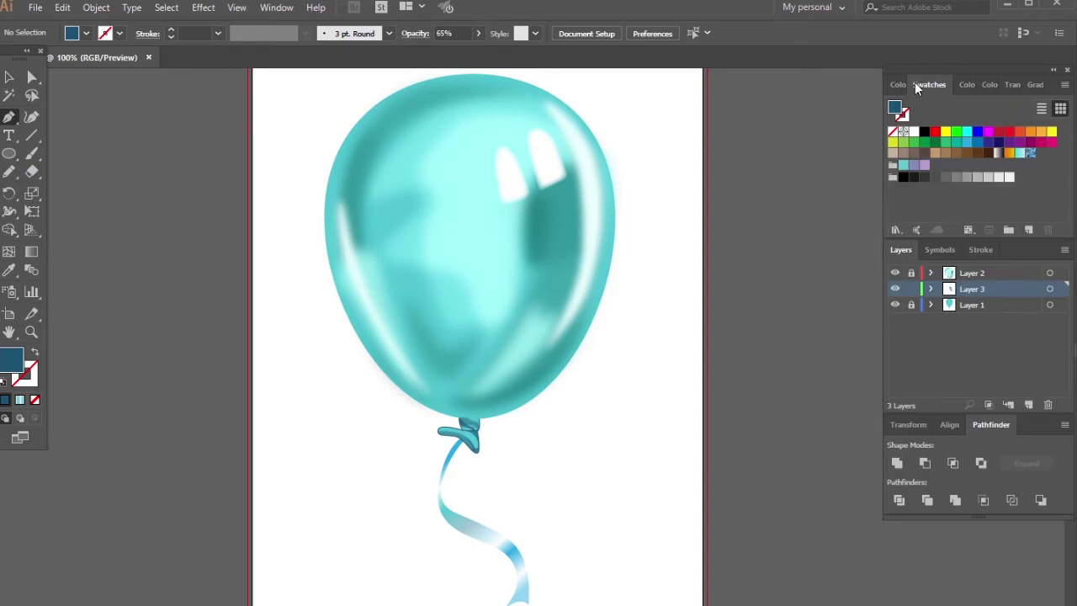
left_click(926, 131)
key("ctrl+plus")
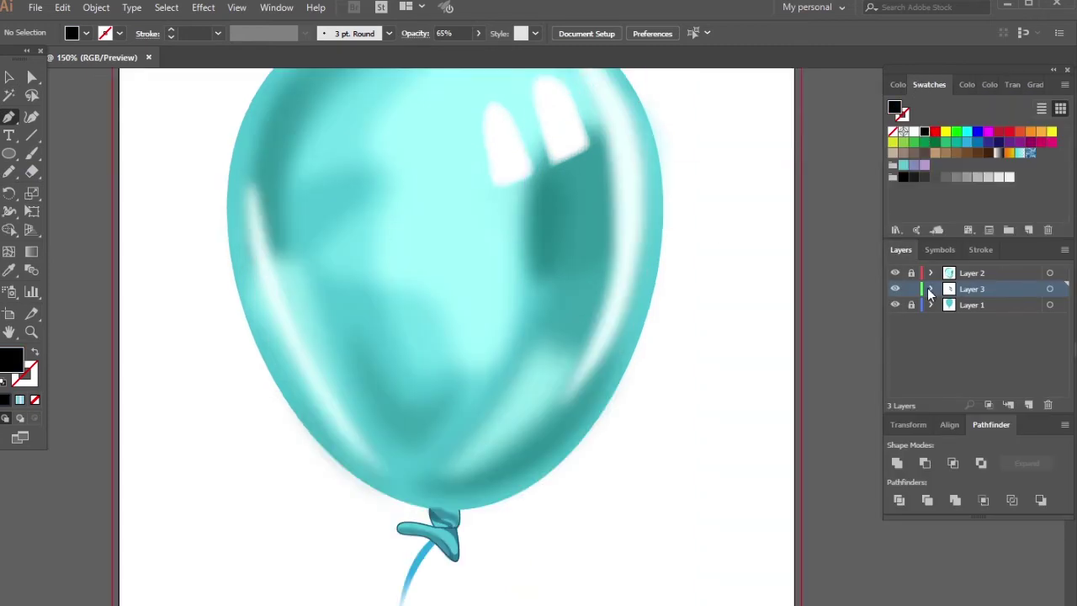
left_click(989, 275)
left_click(1028, 404)
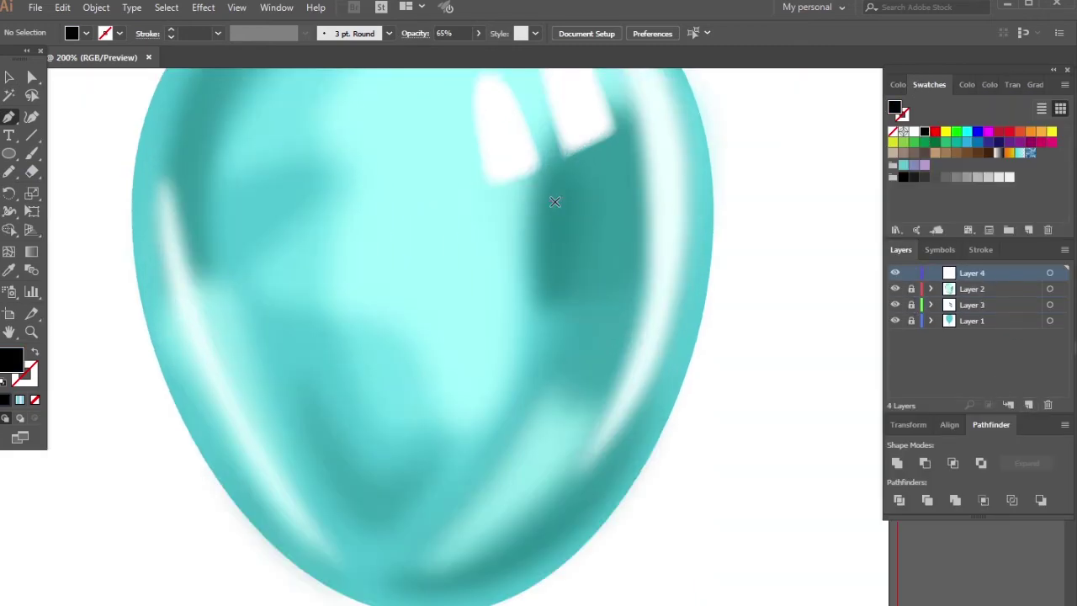
Step: Draw a thin black wedge-shaped pin shaft diagonally across the balloon
left_click(553, 202)
left_click(412, 270)
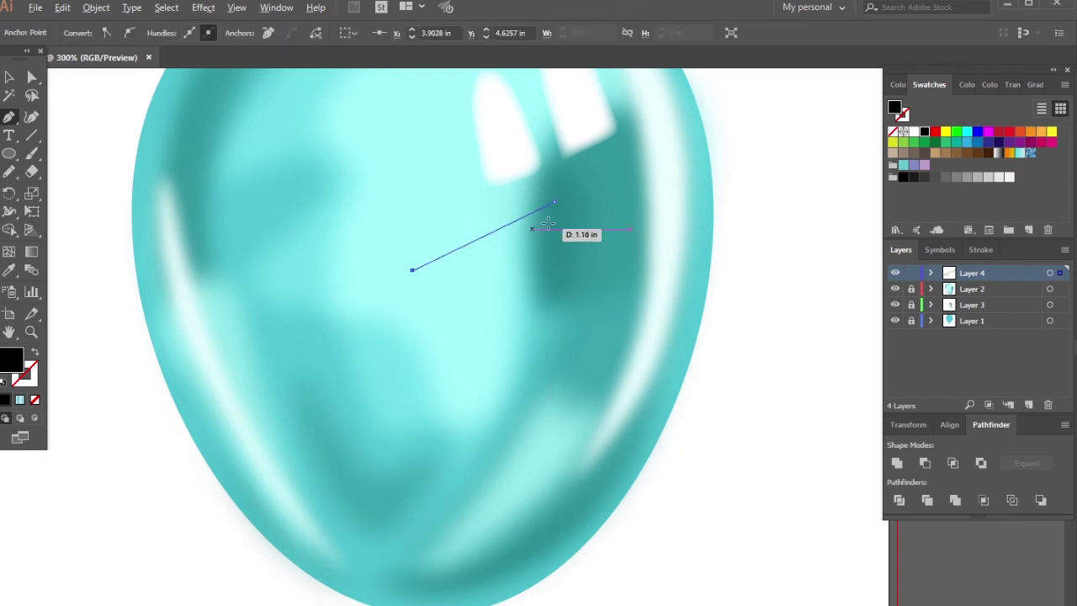
key("ctrl+plus")
key("ctrl+plus")
left_click(572, 186)
scroll(572, 186, "up", 3)
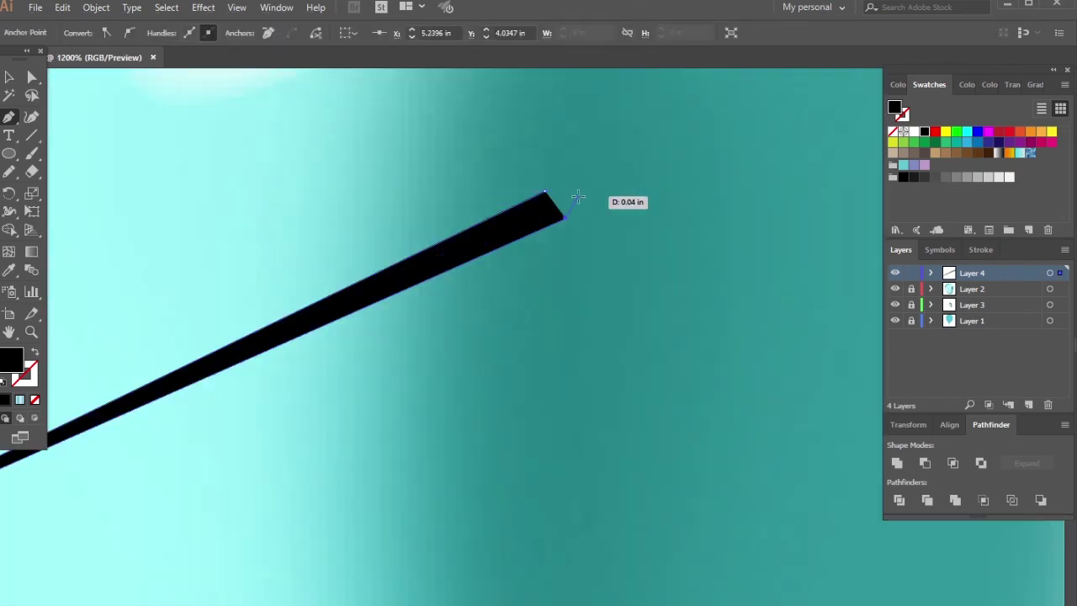
scroll(512, 196, "down", 1)
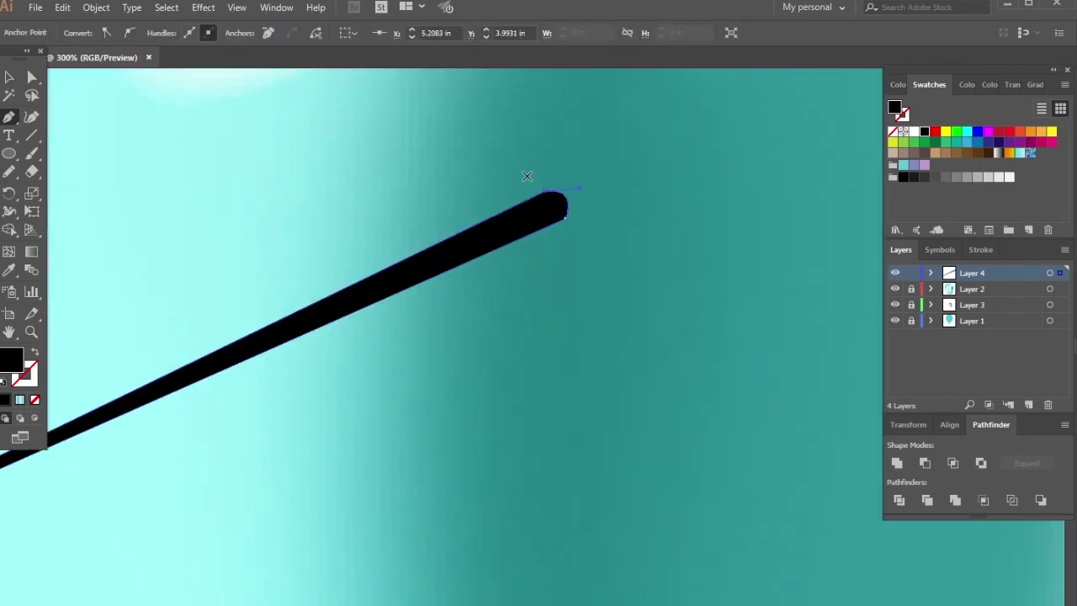
scroll(512, 196, "down", 4)
scroll(611, 160, "up", 1)
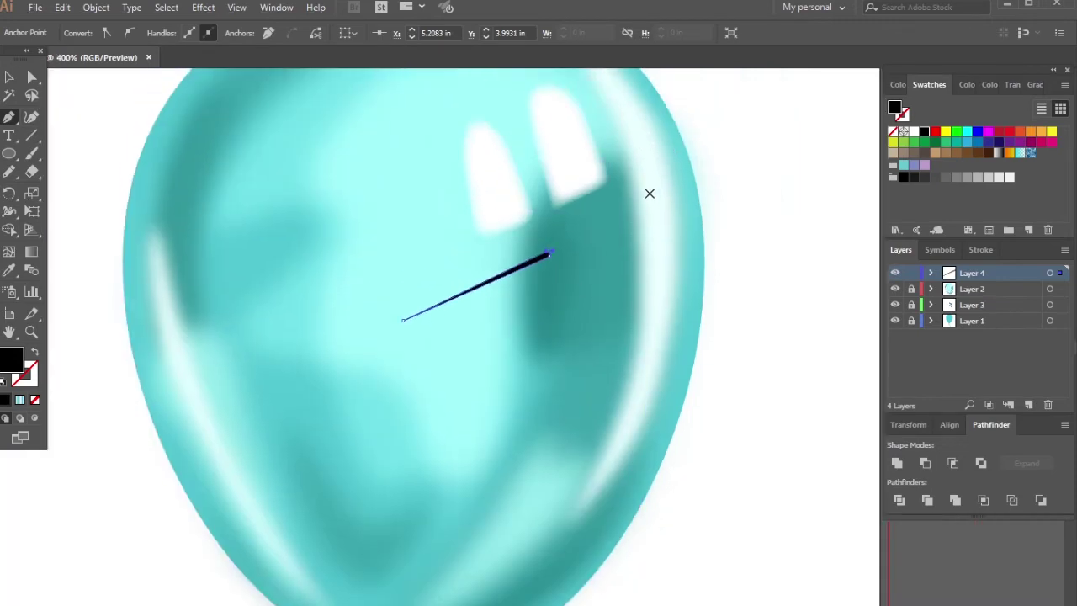
scroll(646, 189, "up", 1)
Step: Select the pin shaft and bring up its Transparency and Gradient settings
left_click(9, 77)
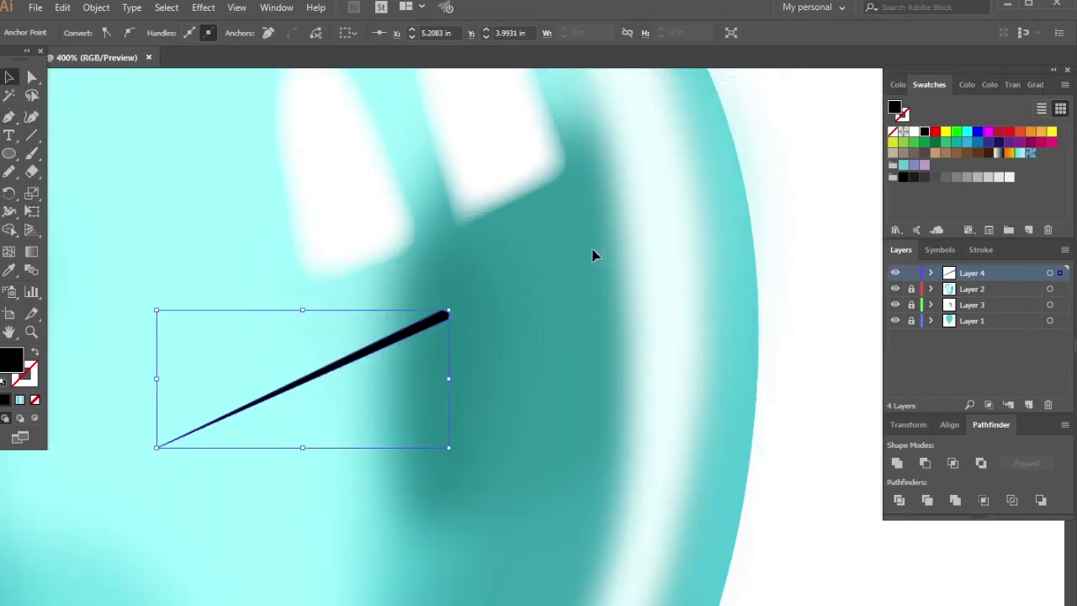
left_click(493, 294)
left_click(447, 314)
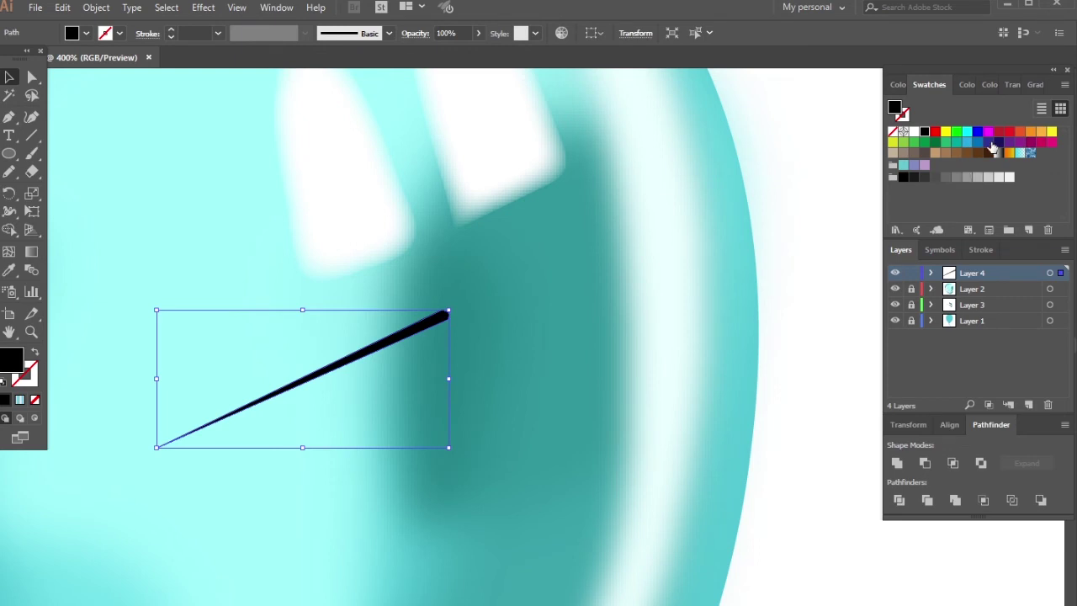
left_click(898, 84)
left_click(933, 85)
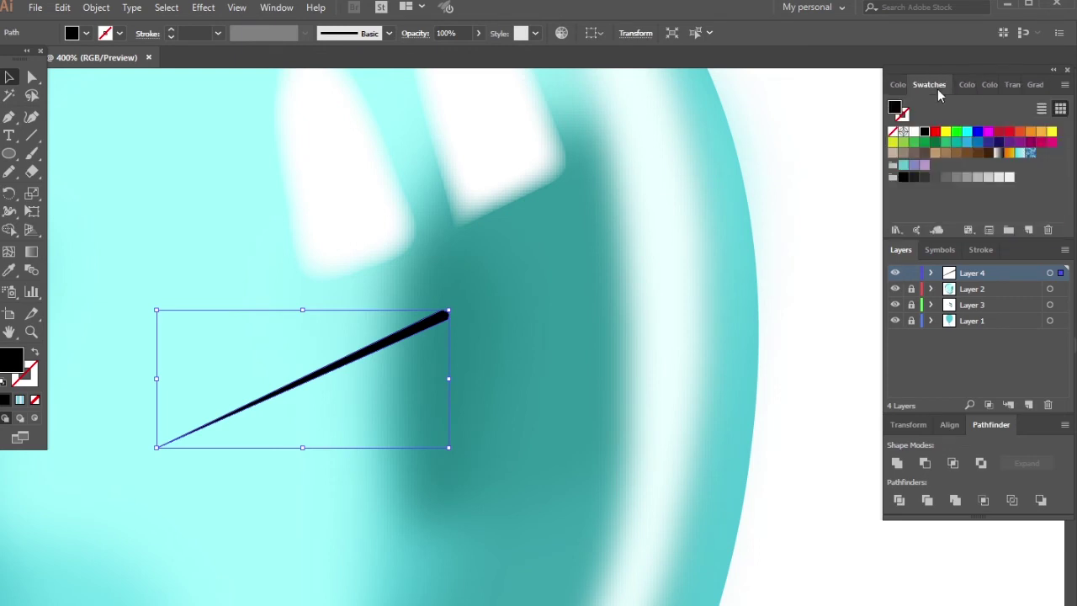
left_click(1011, 84)
left_click(1051, 84)
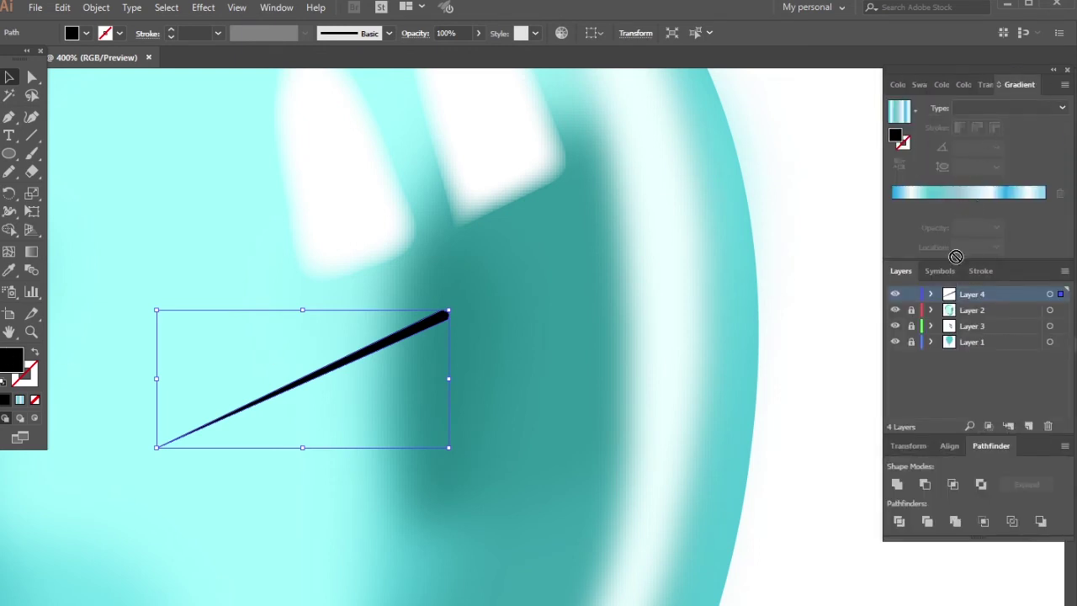
Step: Fill the pin shaft with a reversed black-to-grey-to-white gradient, removing the blue stops
left_click(963, 193)
mouse_move(975, 205)
left_mouse_down()
mouse_move(980, 253)
mouse_move(1005, 252)
left_mouse_up()
left_click_drag(1040, 205, 1048, 245)
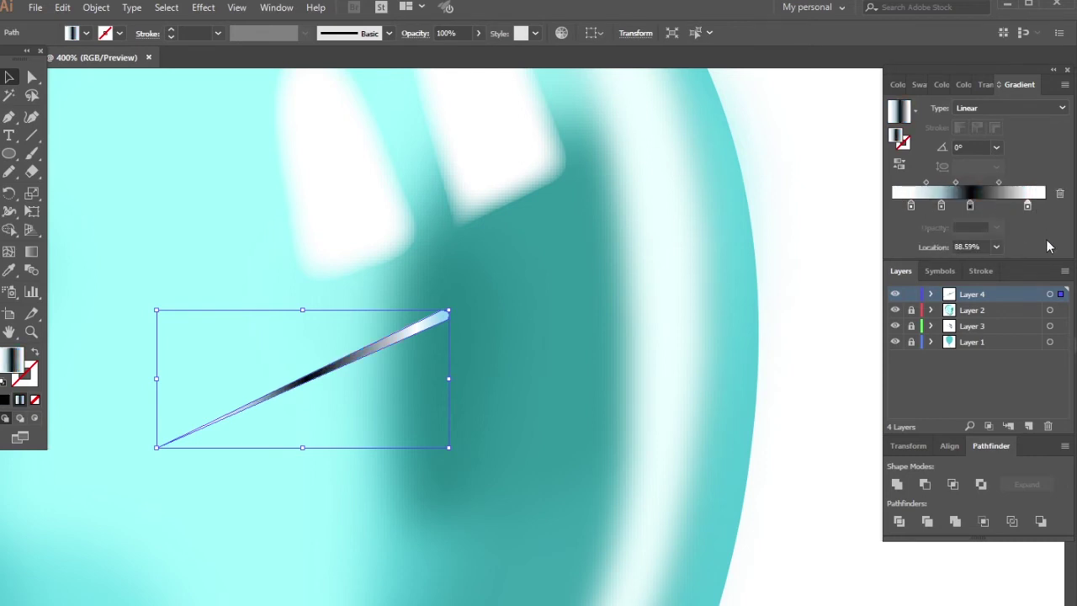
left_click_drag(1027, 206, 991, 209)
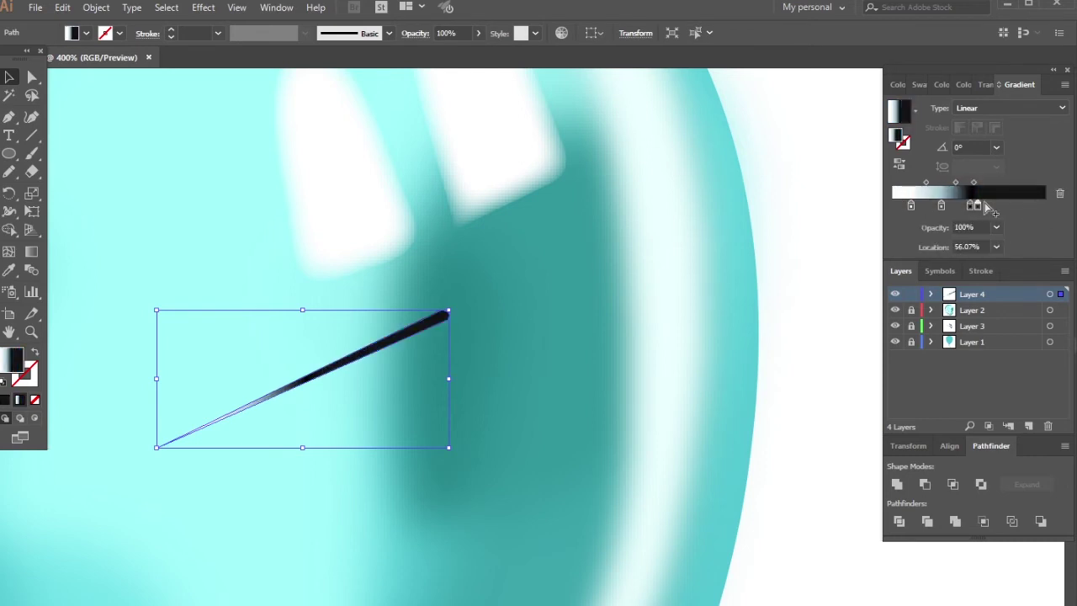
left_click(899, 163)
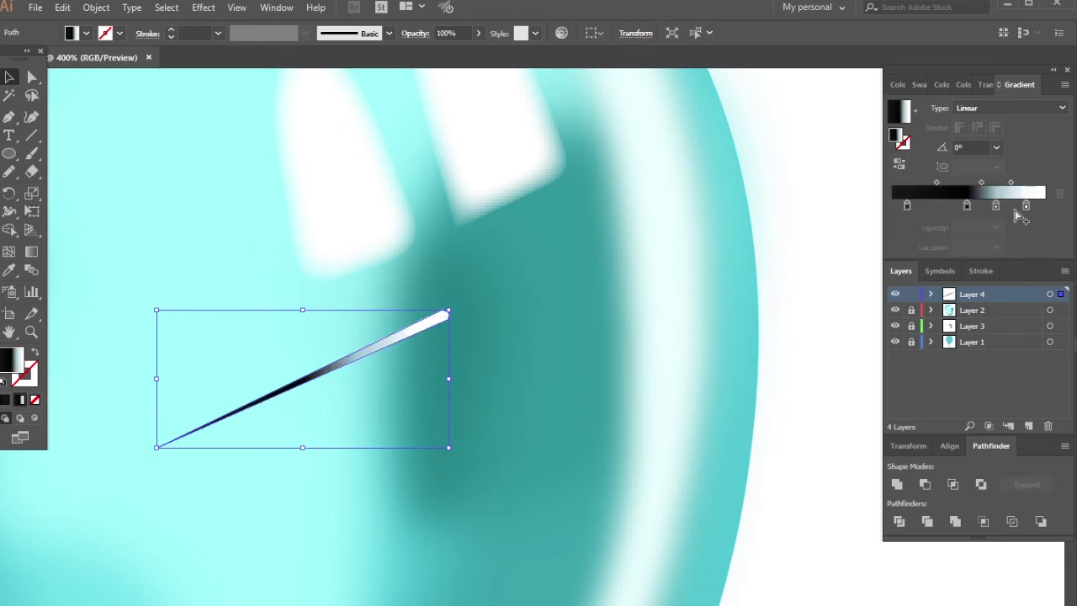
left_click_drag(966, 205, 926, 207)
left_click_drag(995, 205, 950, 205)
Step: Angle the shaft gradient to about -72° and shorten it into a tight metallic band
left_click(31, 251)
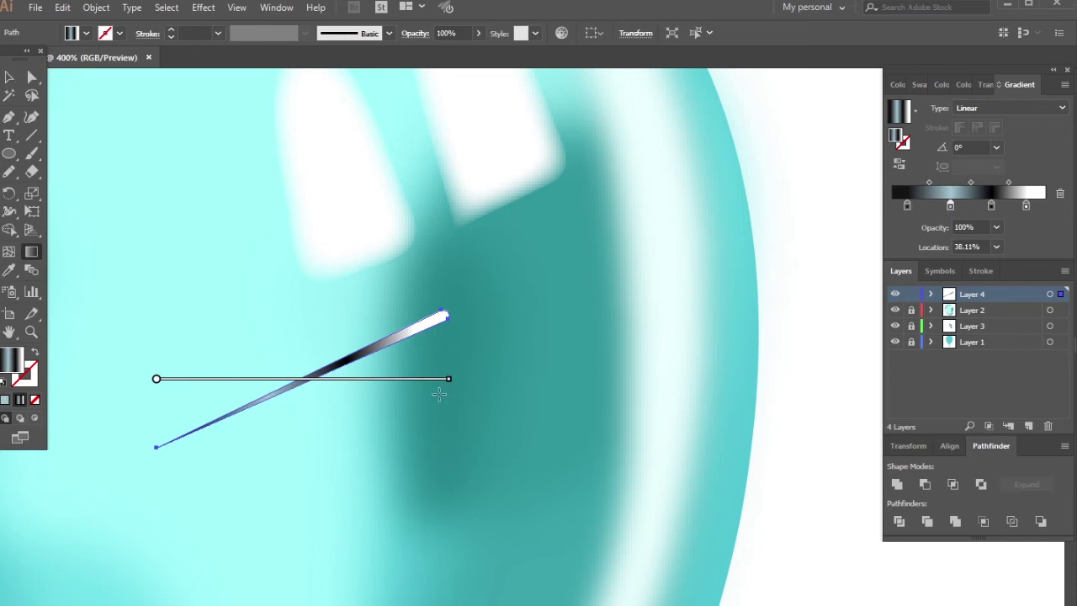
mouse_move(454, 382)
left_mouse_down()
mouse_move(243, 432)
mouse_move(282, 346)
left_mouse_up()
mouse_move(217, 309)
left_mouse_down()
mouse_move(320, 331)
mouse_move(288, 368)
left_mouse_up()
mouse_move(511, 563)
left_mouse_down()
mouse_move(311, 386)
mouse_move(308, 412)
mouse_move(315, 392)
mouse_move(315, 402)
mouse_move(307, 398)
left_mouse_up()
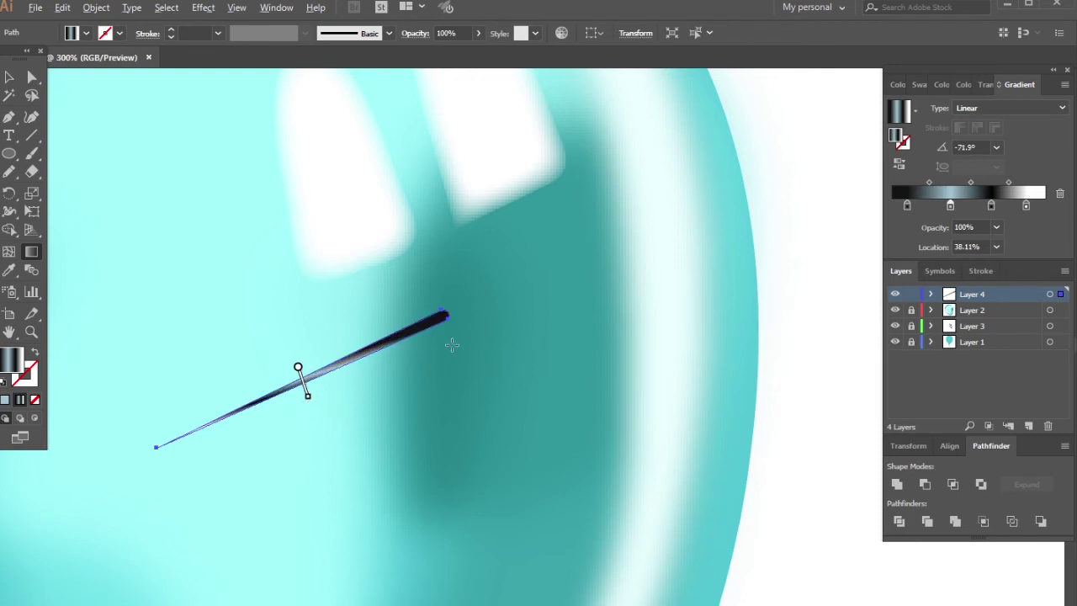
scroll(452, 344, "down", 1)
left_click(16, 76)
left_click(694, 232)
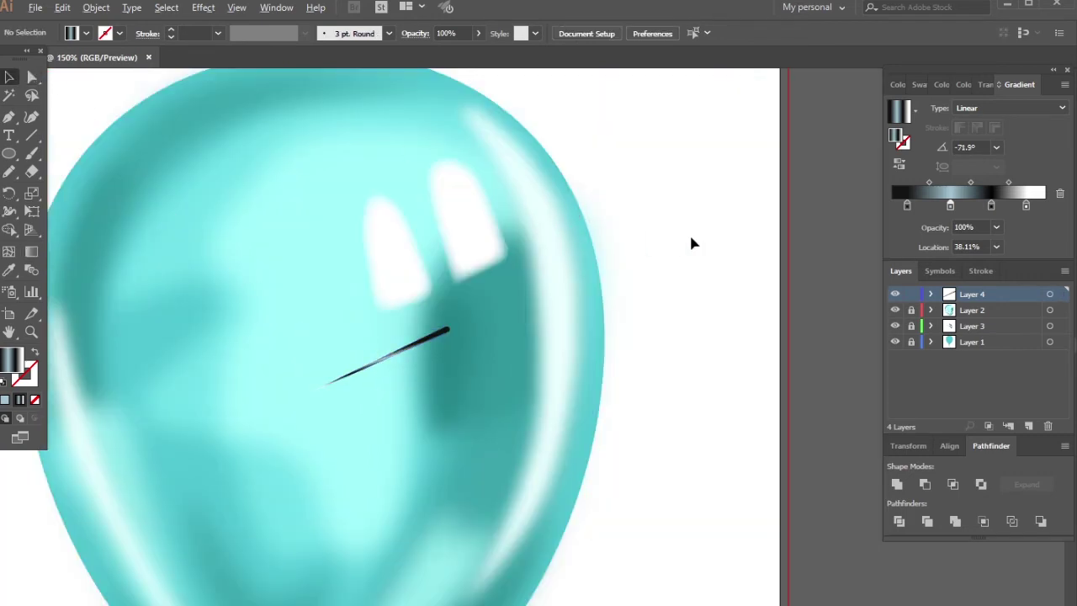
Step: Draw a short curved Pen path at the shaft's tip, then end it
scroll(683, 233, "down", 1)
scroll(669, 221, "down", 1)
scroll(660, 206, "up", 2)
left_click(8, 118)
scroll(456, 390, "up", 1)
scroll(413, 423, "up", 2)
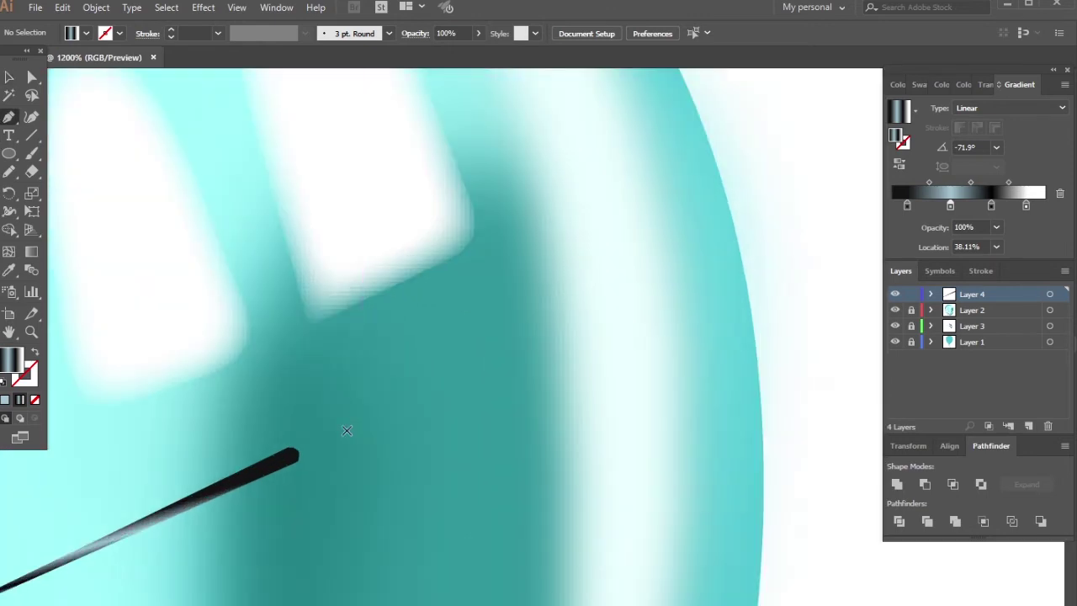
left_click(352, 414)
left_click_drag(362, 441, 380, 447)
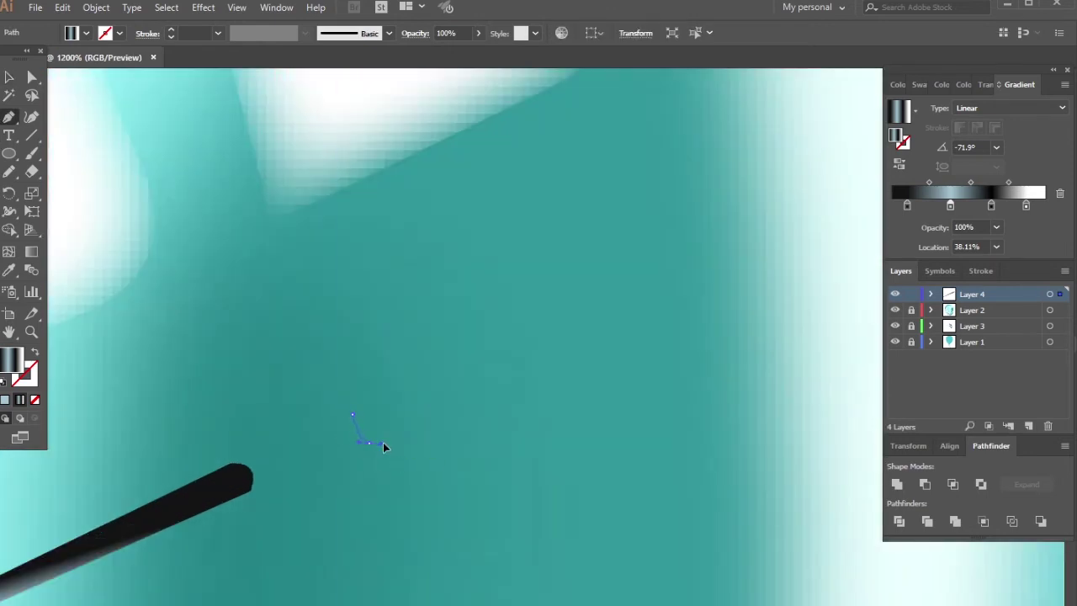
left_click_drag(398, 448, 400, 448)
scroll(384, 408, "down", 1)
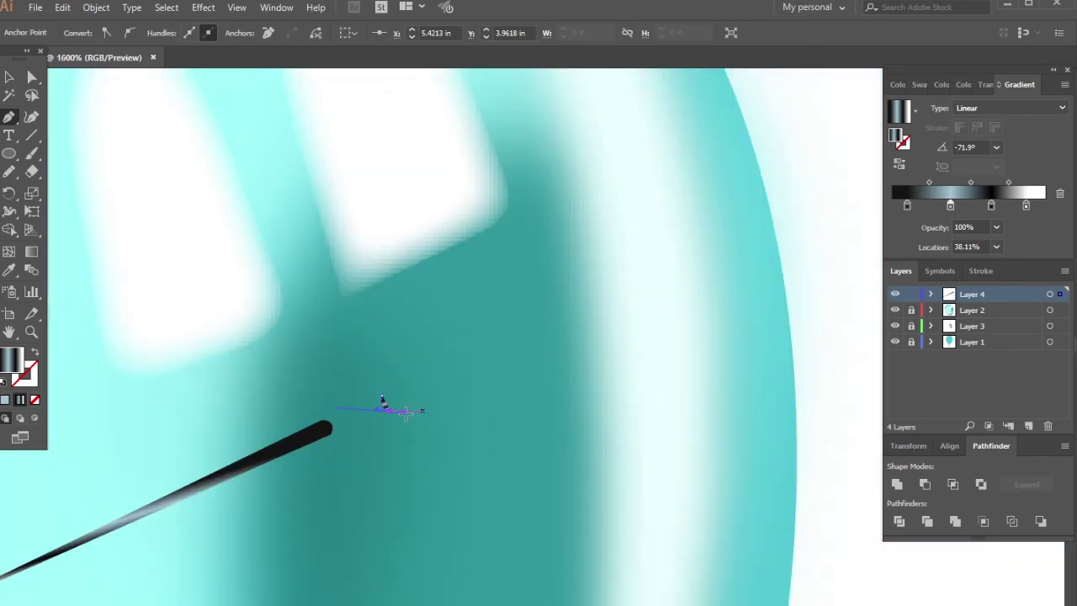
scroll(312, 387, "up", 2)
scroll(387, 397, "down", 1)
scroll(396, 385, "down", 2)
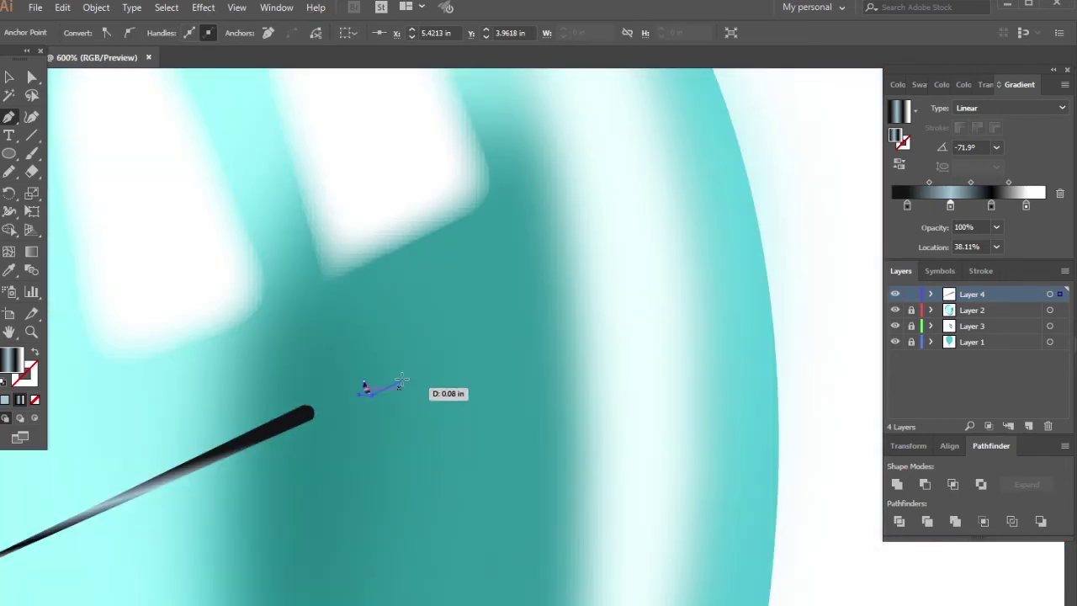
key("Escape")
Step: Draw the tapered second needle from its blunt end to a tip outside the balloon's right edge
left_click_drag(543, 299, 562, 318)
scroll(547, 310, "up", 1)
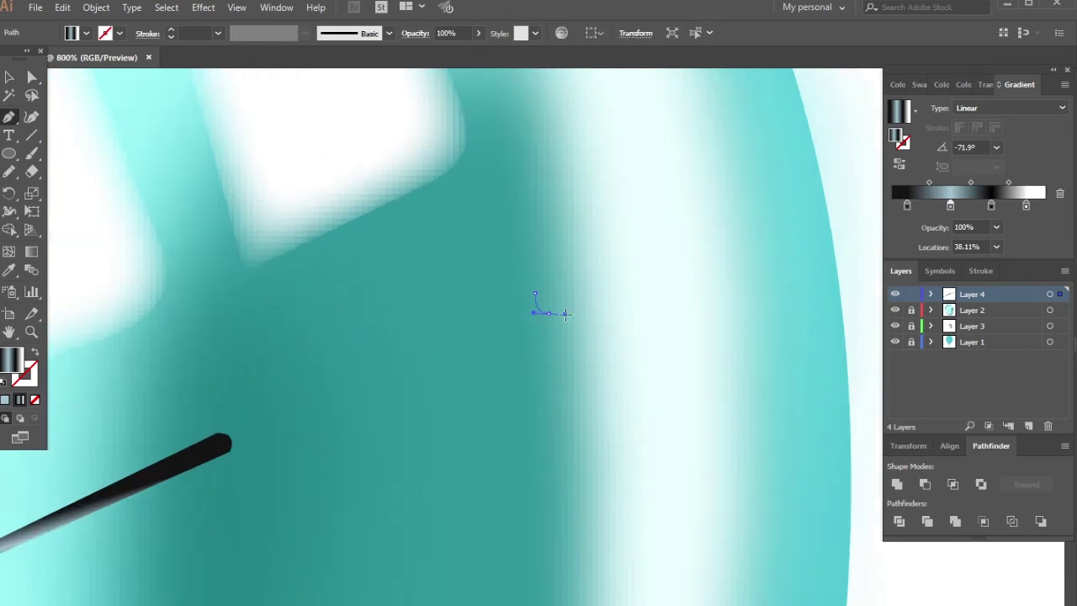
left_click(548, 313)
scroll(547, 305, "down", 2)
scroll(521, 301, "up", 3)
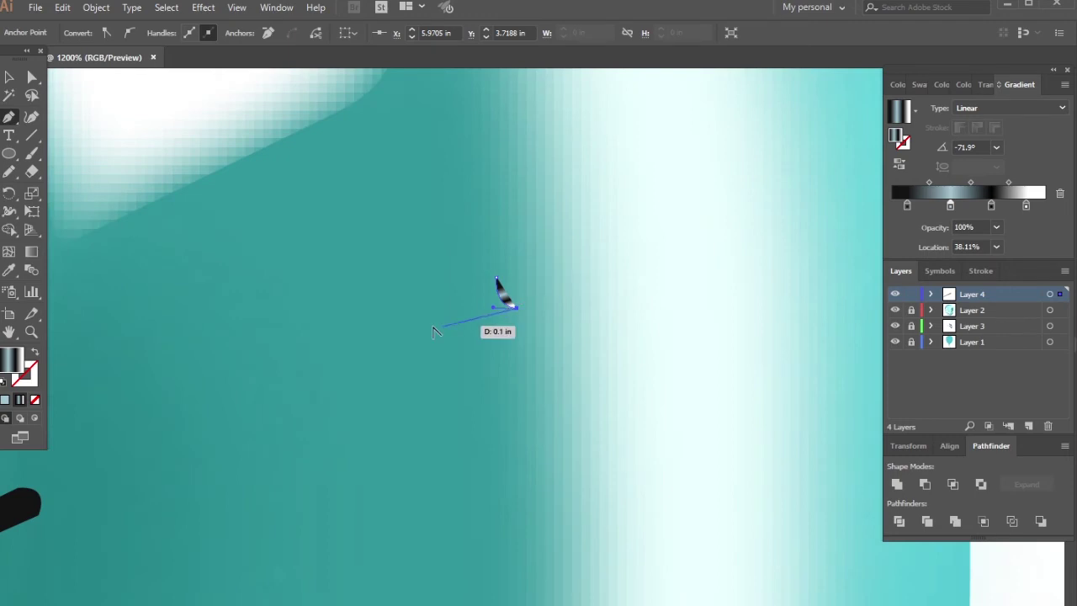
scroll(433, 331, "down", 3)
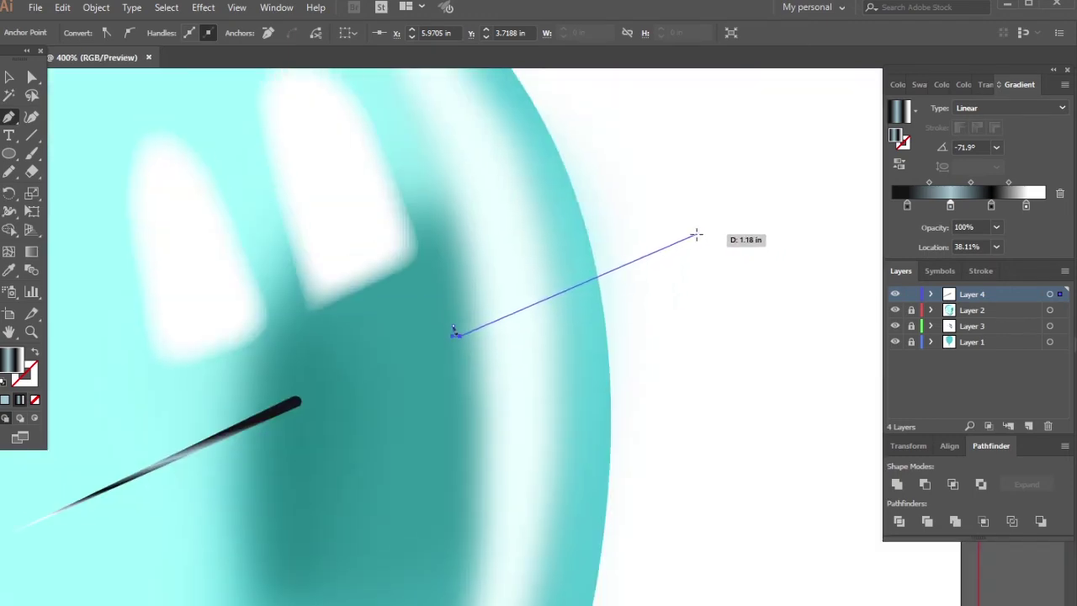
left_click(696, 234)
scroll(695, 225, "up", 2)
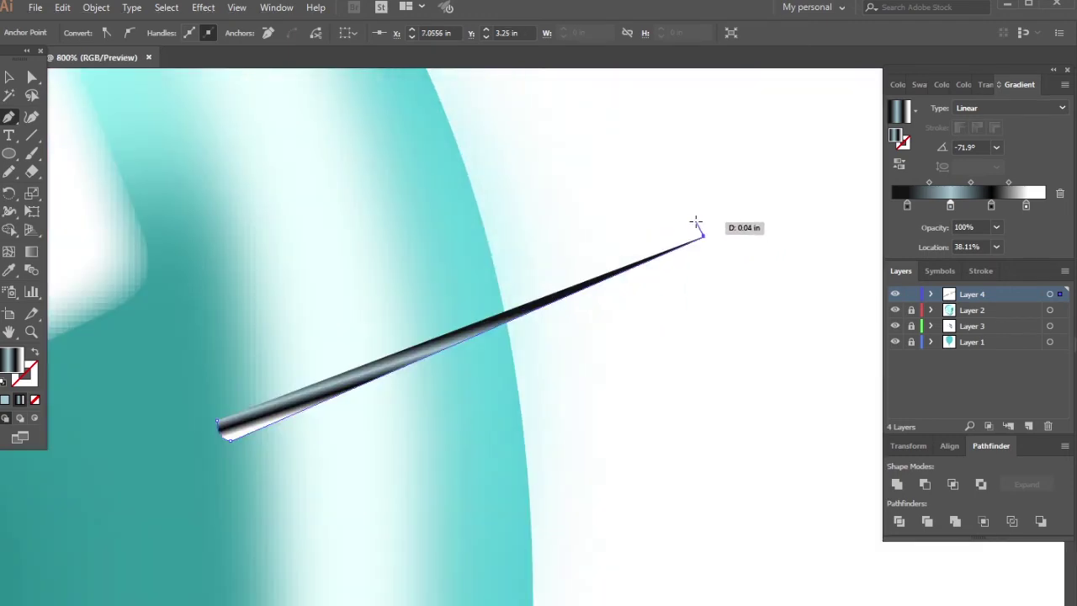
left_click(223, 425)
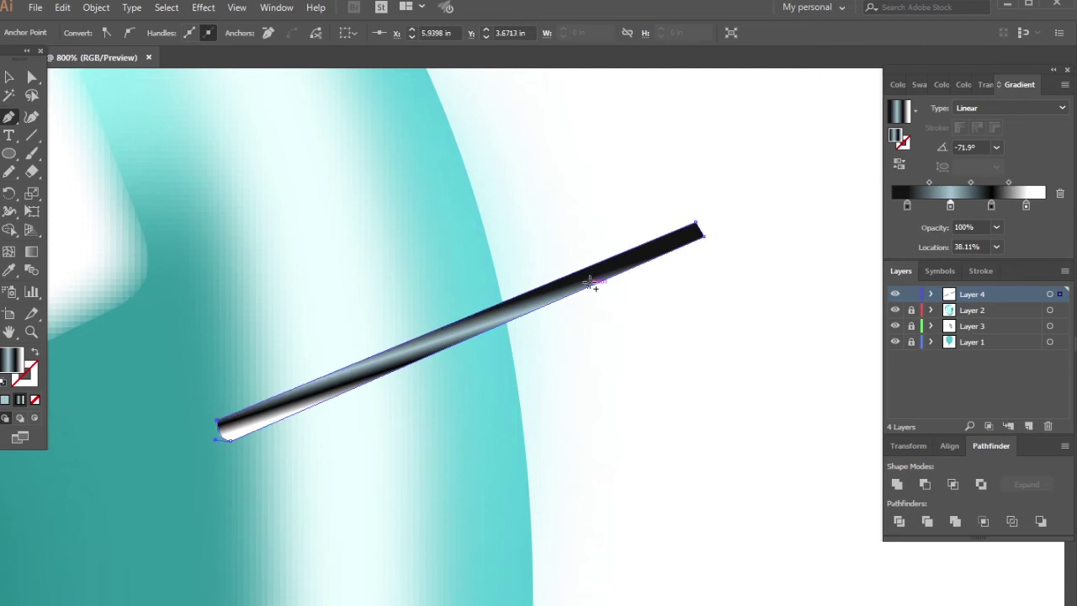
scroll(596, 280, "down", 2)
Step: Run the new needle's gradient along its shaft at about -69°, then view the whole balloon
left_click(32, 251)
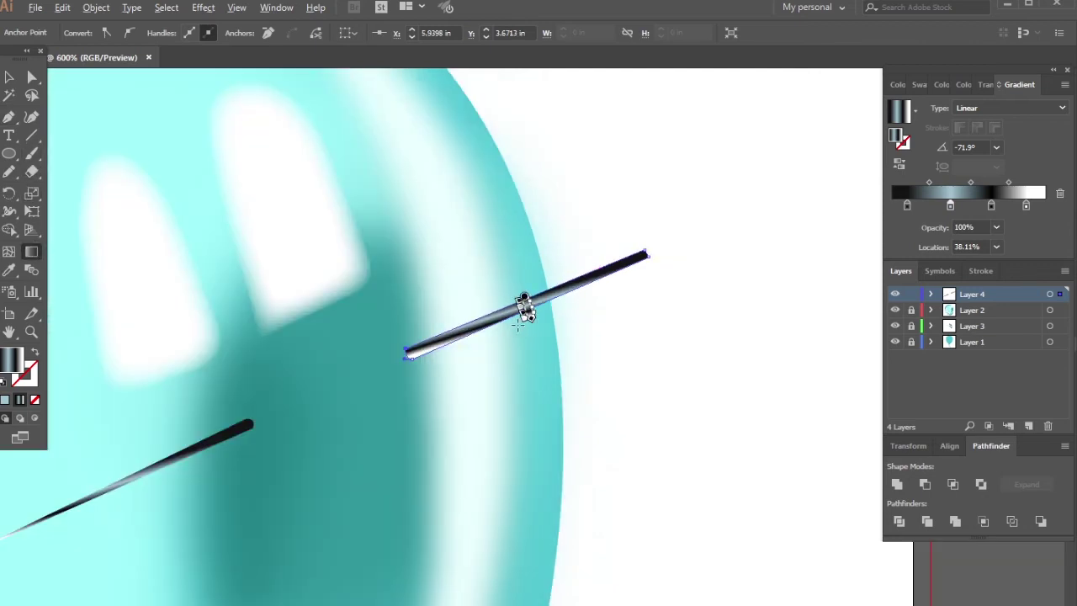
scroll(538, 311, "up", 1)
left_click_drag(550, 320, 558, 325)
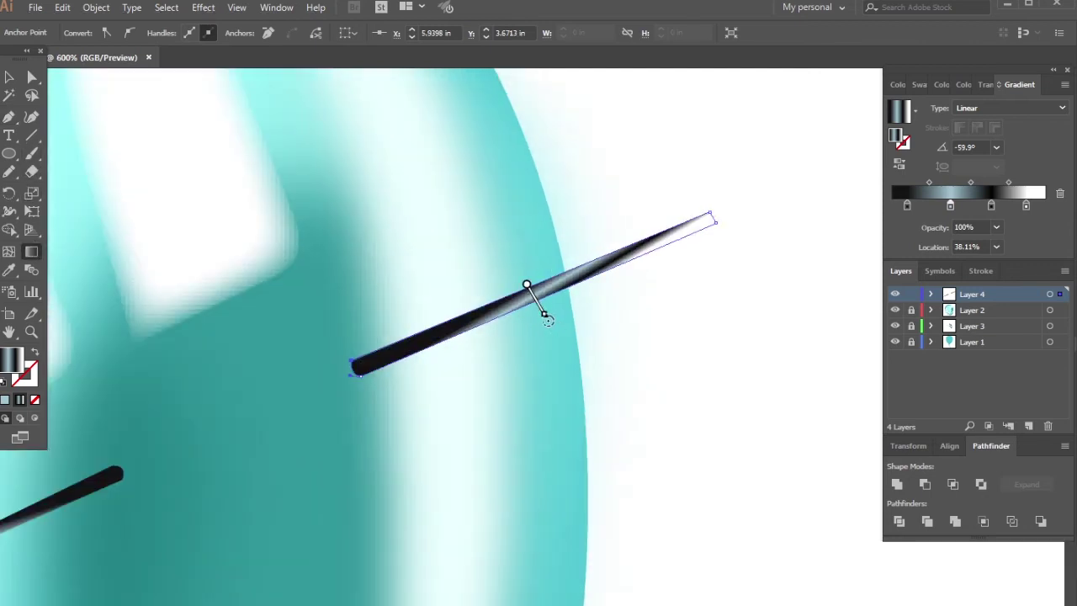
left_click_drag(528, 284, 541, 322)
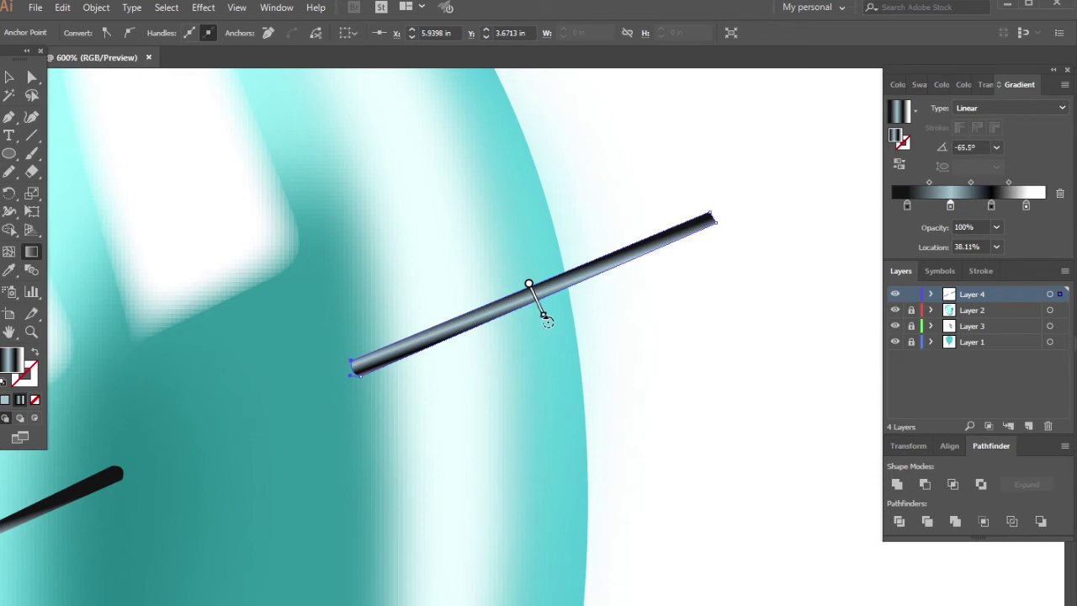
left_click(545, 320)
key("ctrl+0")
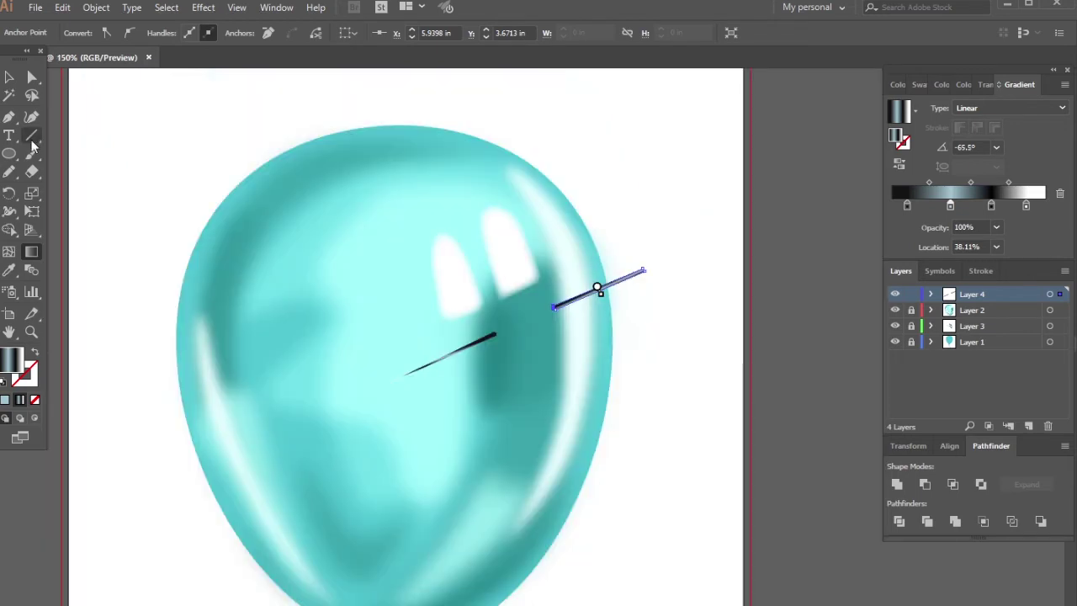
key("v")
left_click(660, 191)
Step: Retilt the inner needle's gradient angle to refine its metallic shading
scroll(688, 191, "up", 3)
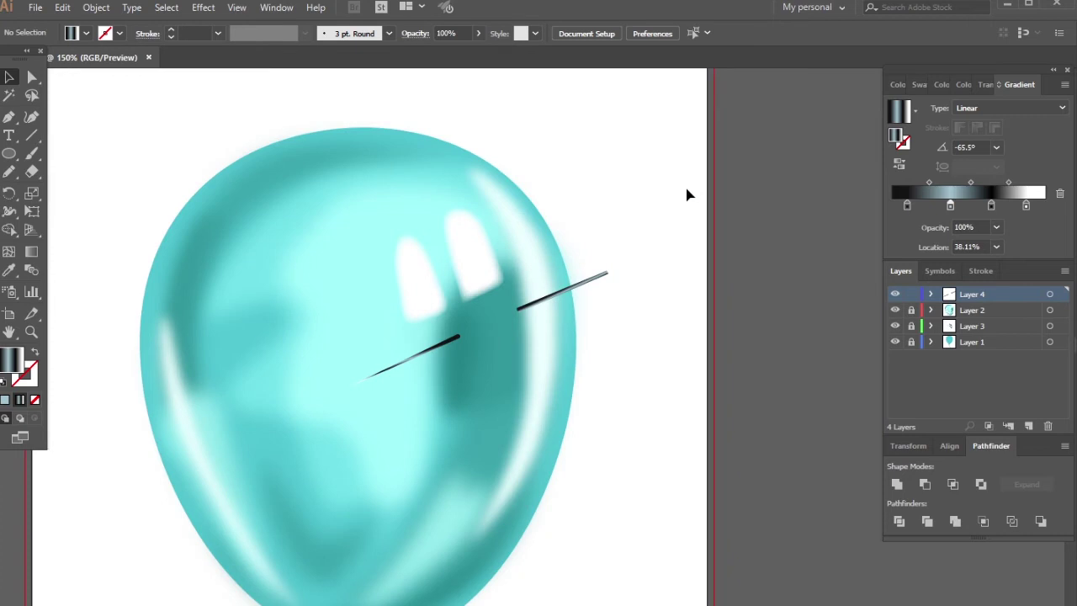
scroll(409, 353, "up", 2)
left_click(353, 353)
scroll(356, 356, "up", 2)
key("g")
scroll(355, 366, "up", 1)
left_click_drag(340, 353, 340, 352)
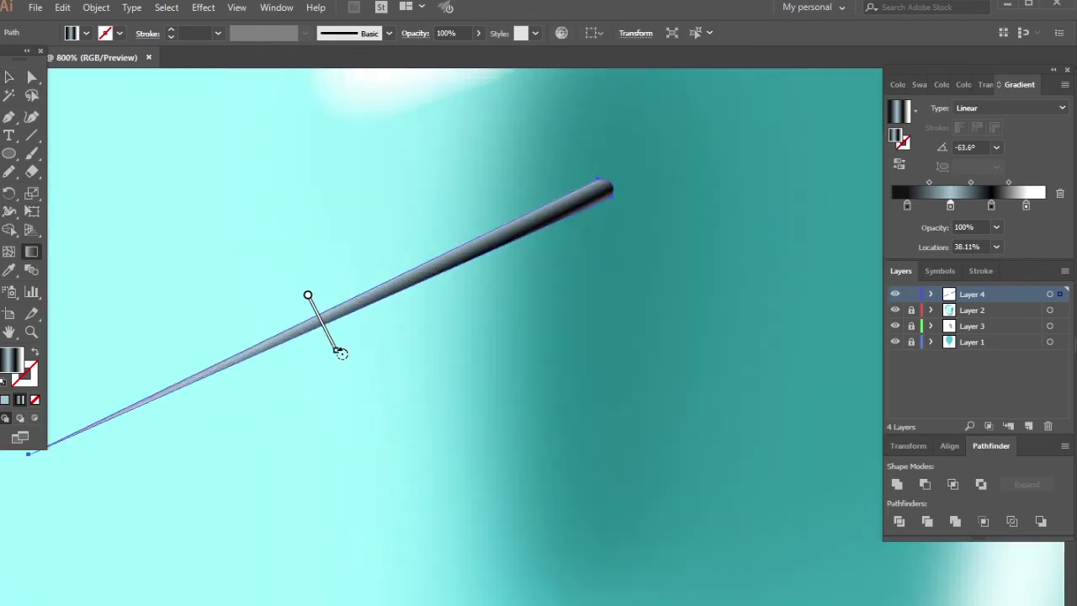
scroll(380, 341, "down", 2)
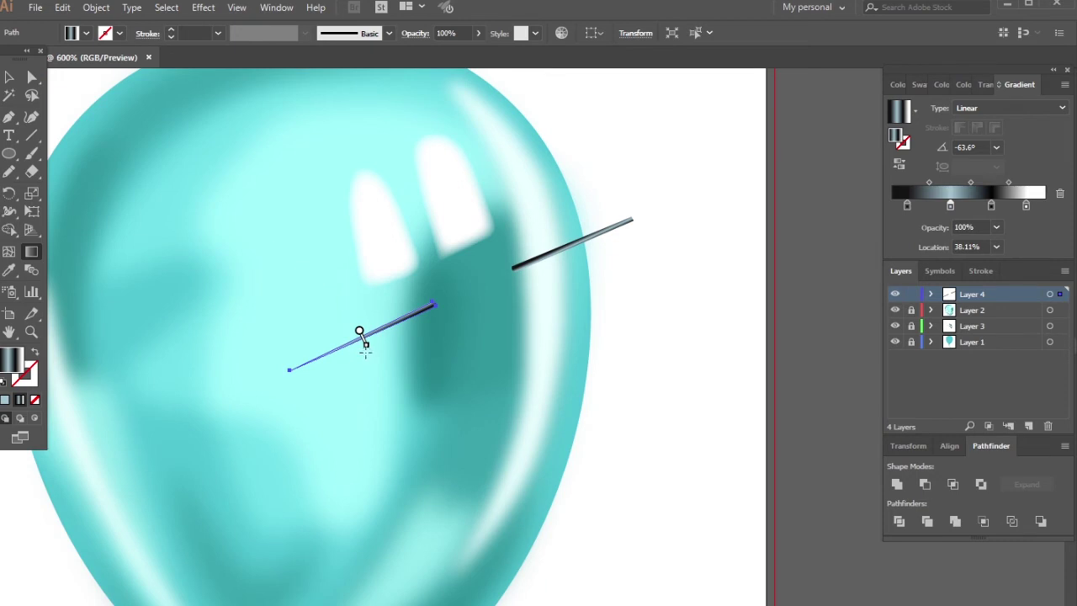
scroll(364, 343, "up", 2)
mouse_move(291, 273)
left_mouse_down()
mouse_move(324, 314)
mouse_move(314, 320)
left_mouse_up()
scroll(313, 320, "down", 4)
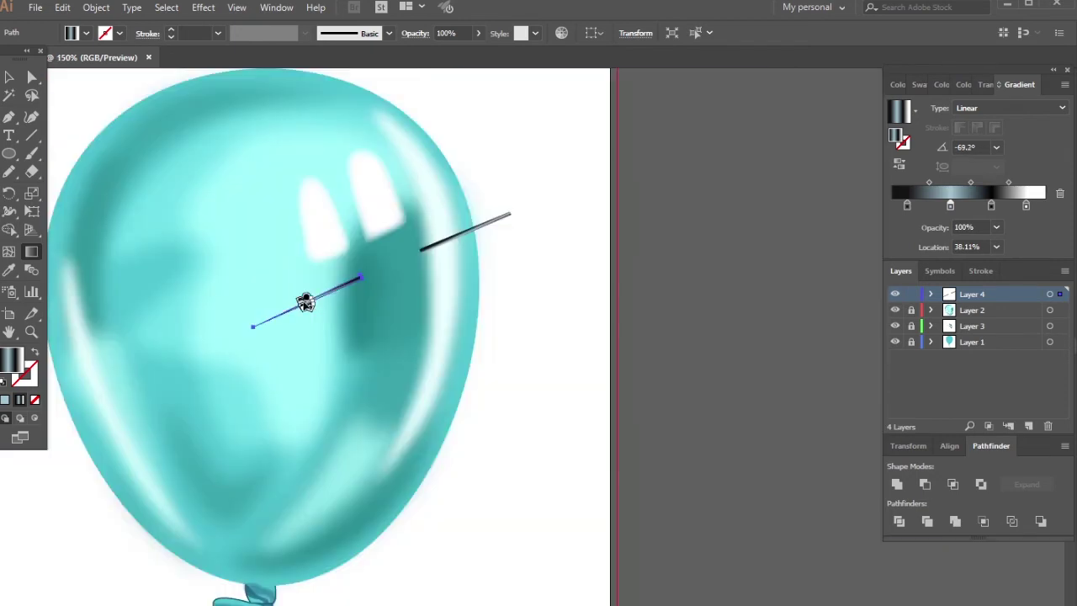
left_click(9, 78)
left_click(569, 317)
scroll(538, 251, "down", 2)
scroll(534, 256, "up", 1)
scroll(530, 261, "up", 2)
left_click(9, 153)
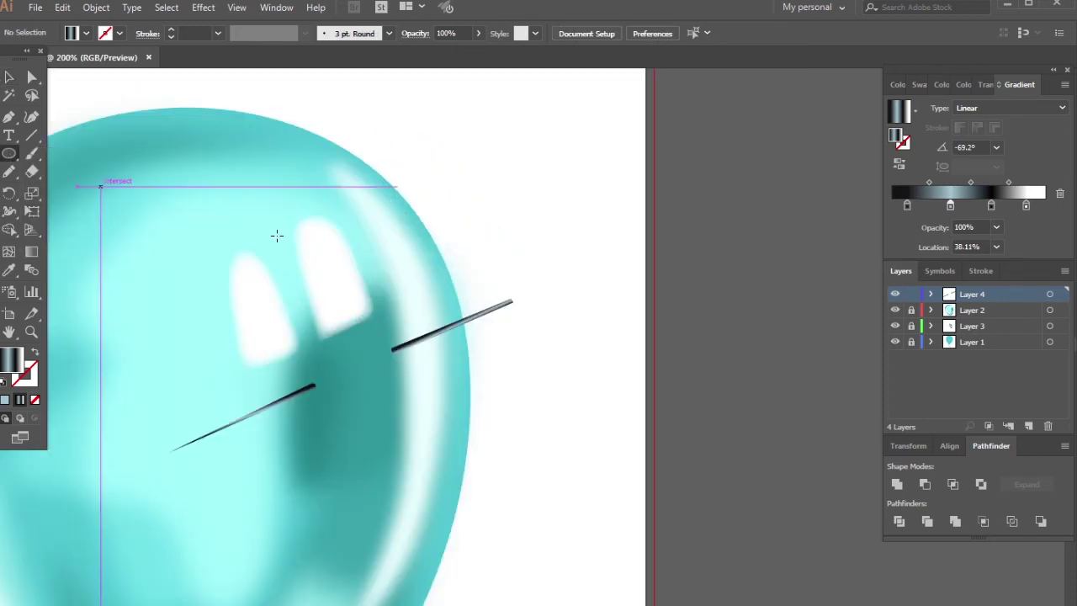
scroll(567, 266, "up", 1)
left_click(919, 85)
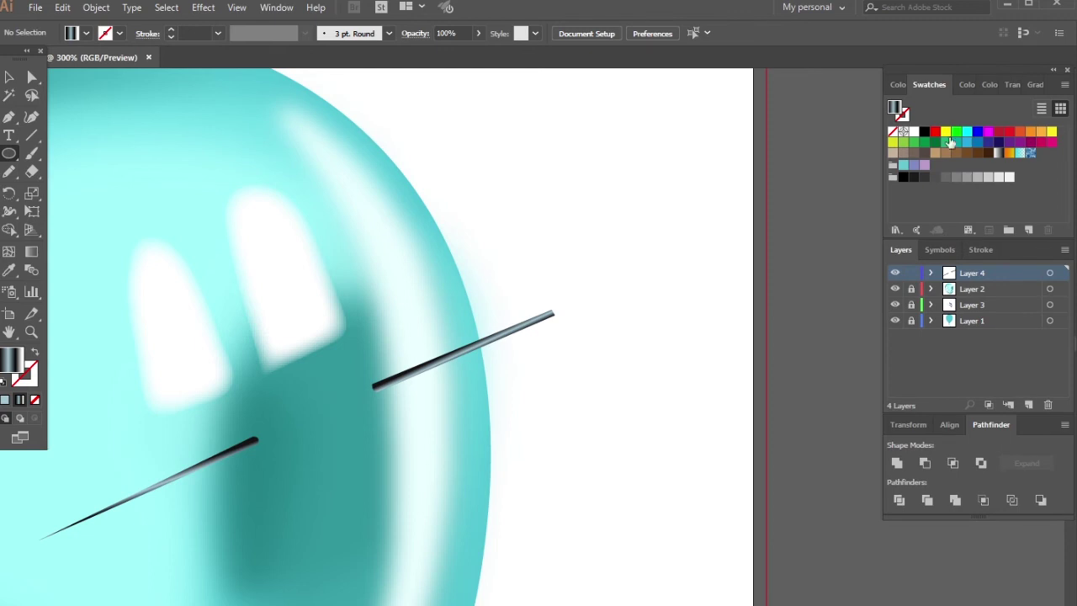
Step: Draw a light lavender circle on the outer needle's end
left_click(987, 132)
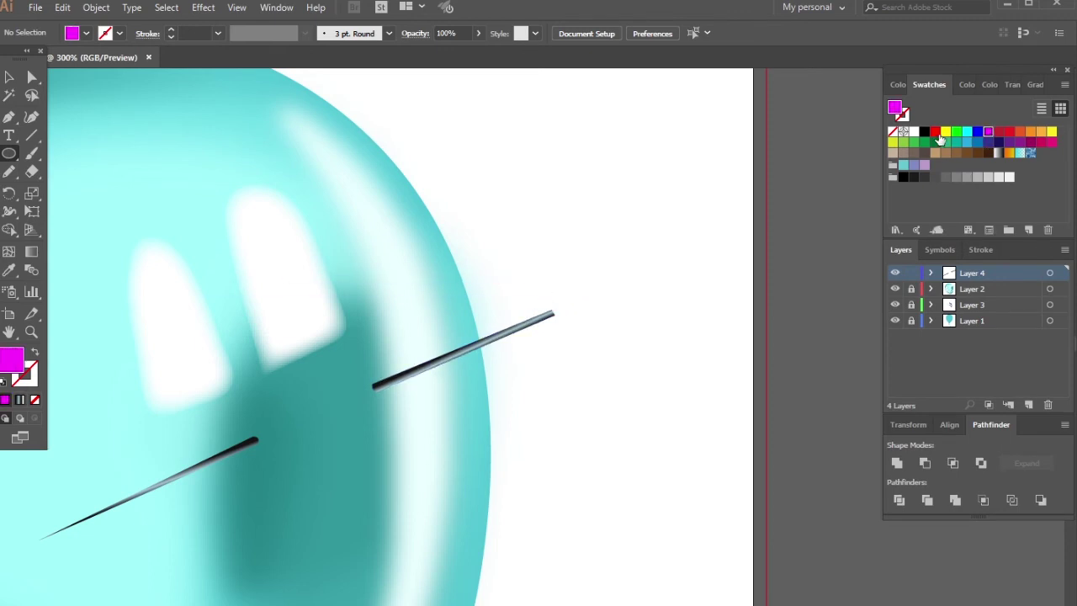
left_click(922, 165)
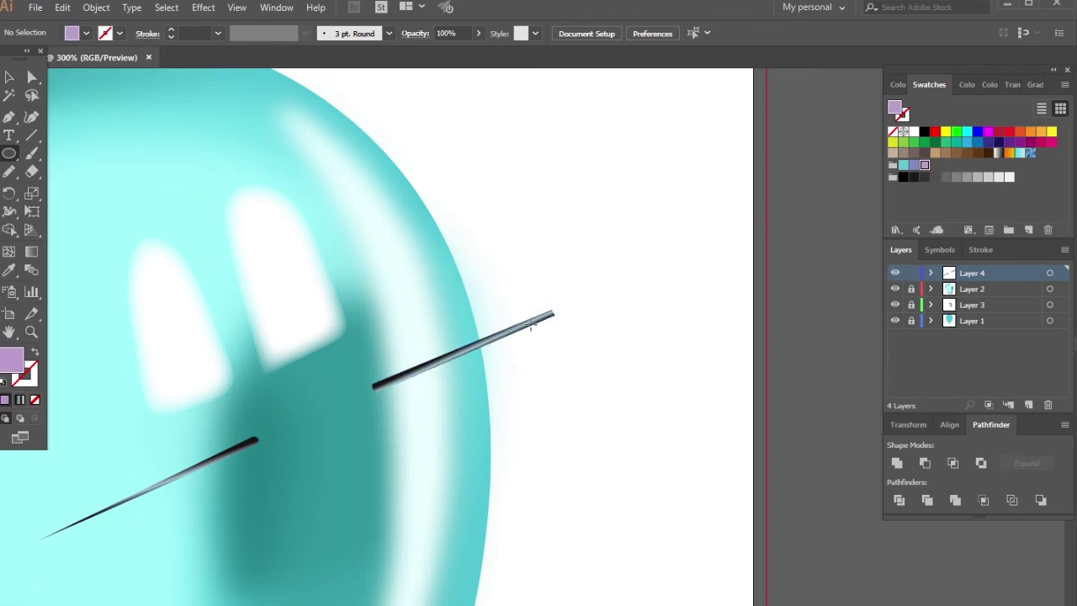
scroll(554, 296, "up", 1)
left_click_drag(535, 269, 631, 363)
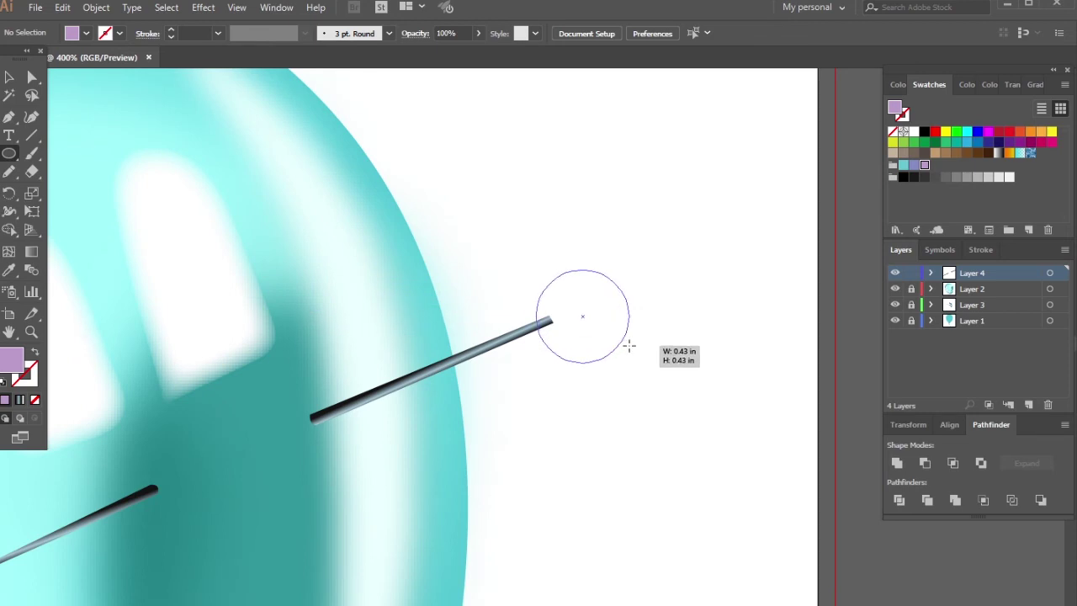
left_click(8, 76)
left_click_drag(583, 311, 578, 301)
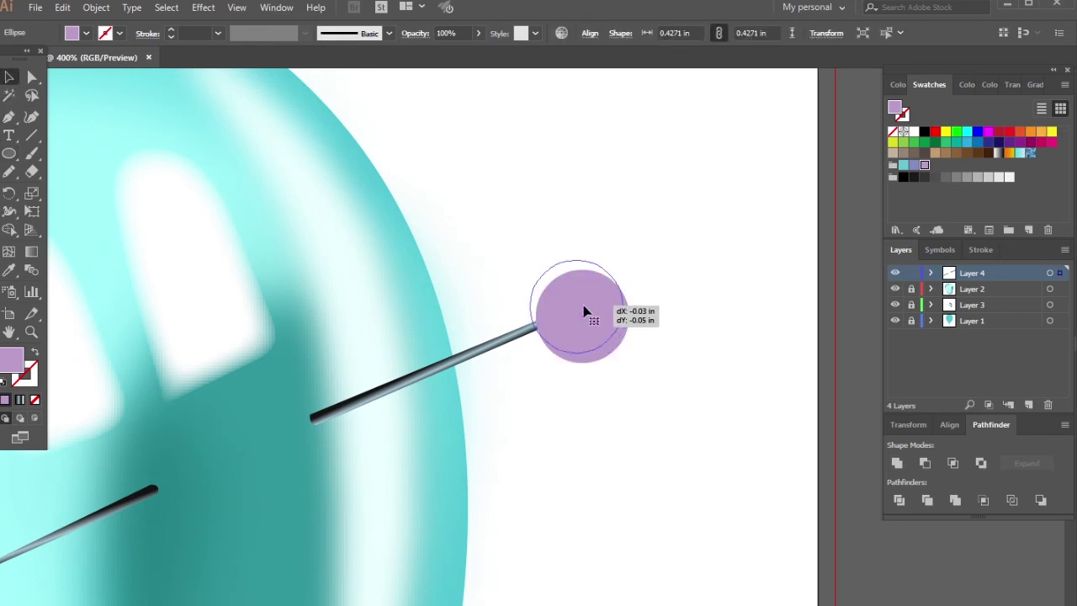
left_click(664, 249)
scroll(640, 286, "up", 1)
left_click(605, 296)
left_click(687, 274)
Step: Draw a dark purple #886699 circle over the pinhead and resize it
double_click(10, 364)
type("886699")
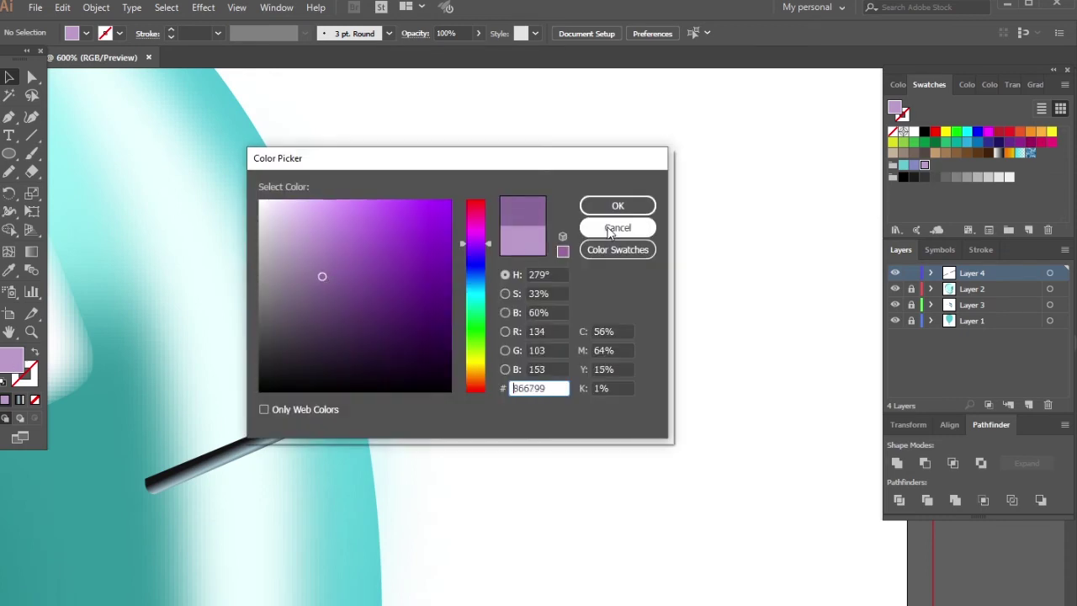
key("Return")
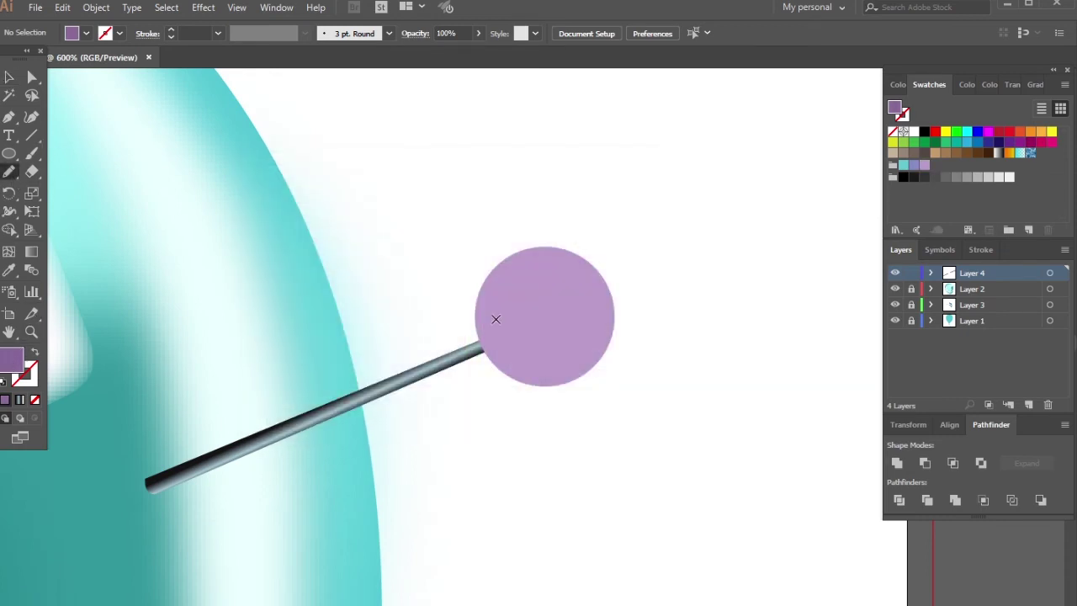
left_click_drag(478, 239, 599, 360)
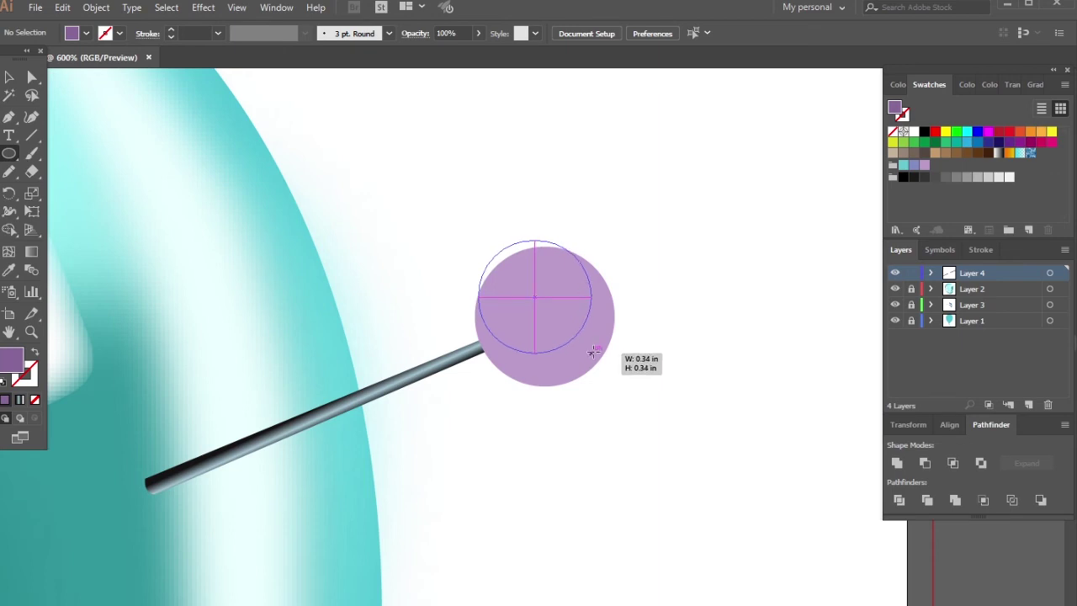
left_click(9, 76)
left_click_drag(548, 298, 550, 308)
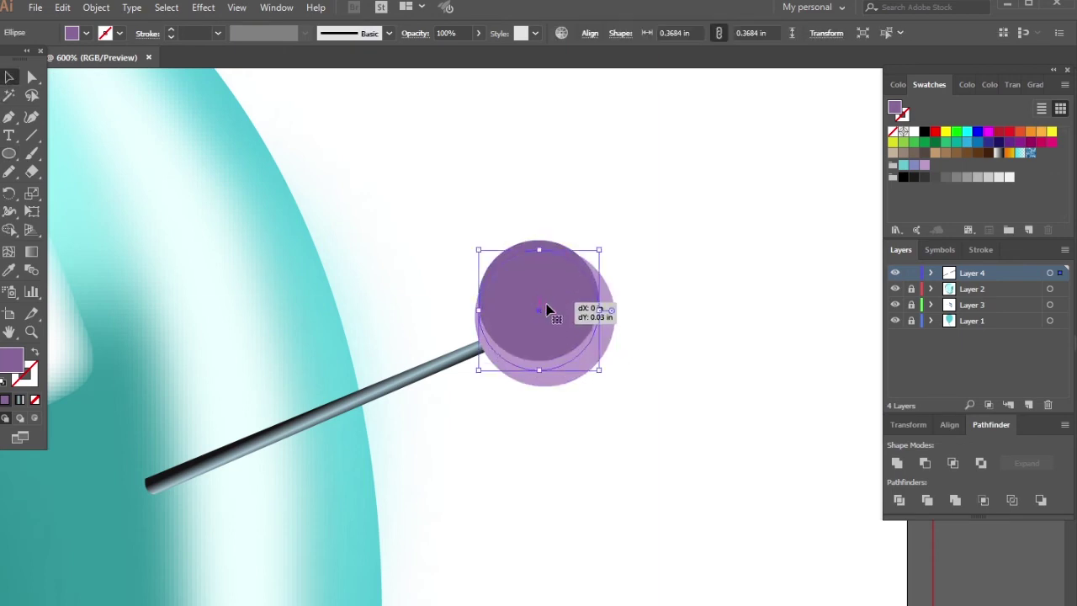
left_click_drag(599, 370, 589, 360)
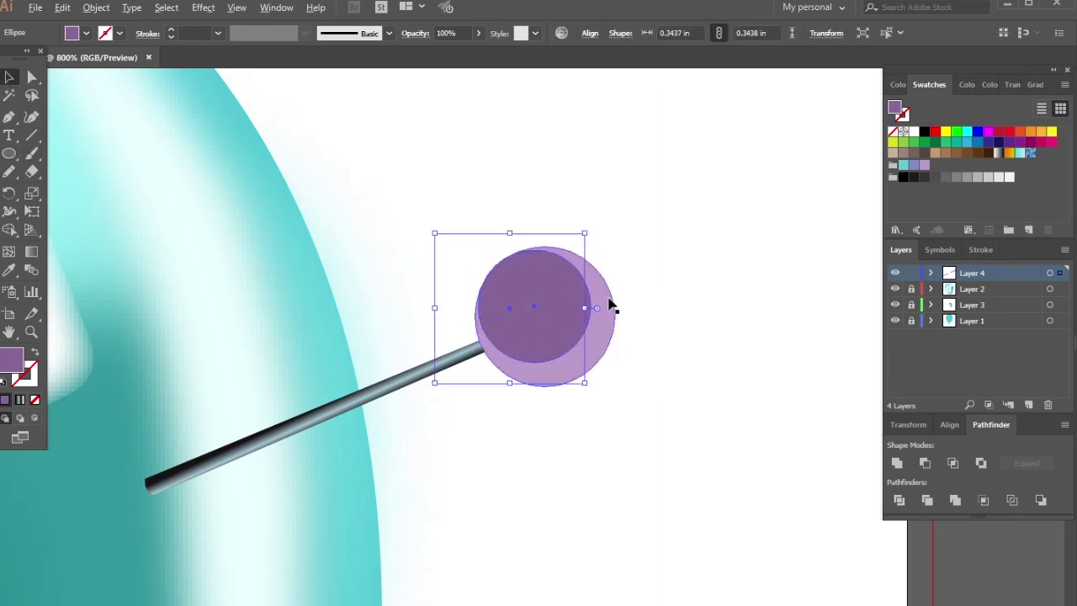
left_click(634, 267)
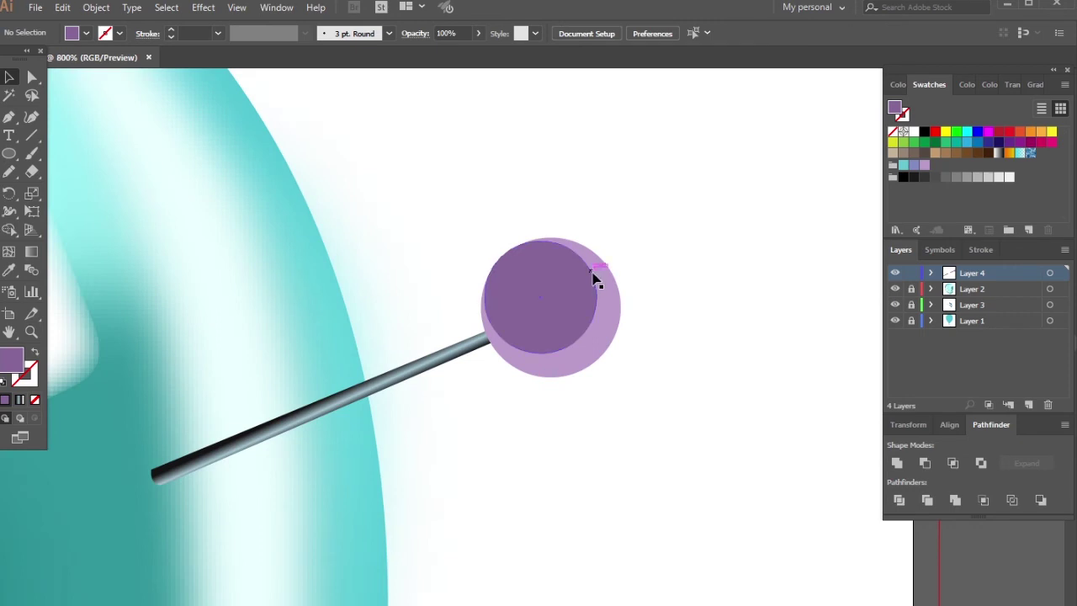
Step: Make the outer circle dark purple and the inner circle lavender, shifting it down-right
scroll(596, 283, "up", 1)
left_click(613, 331)
left_click(11, 284)
left_click(561, 314)
key("v")
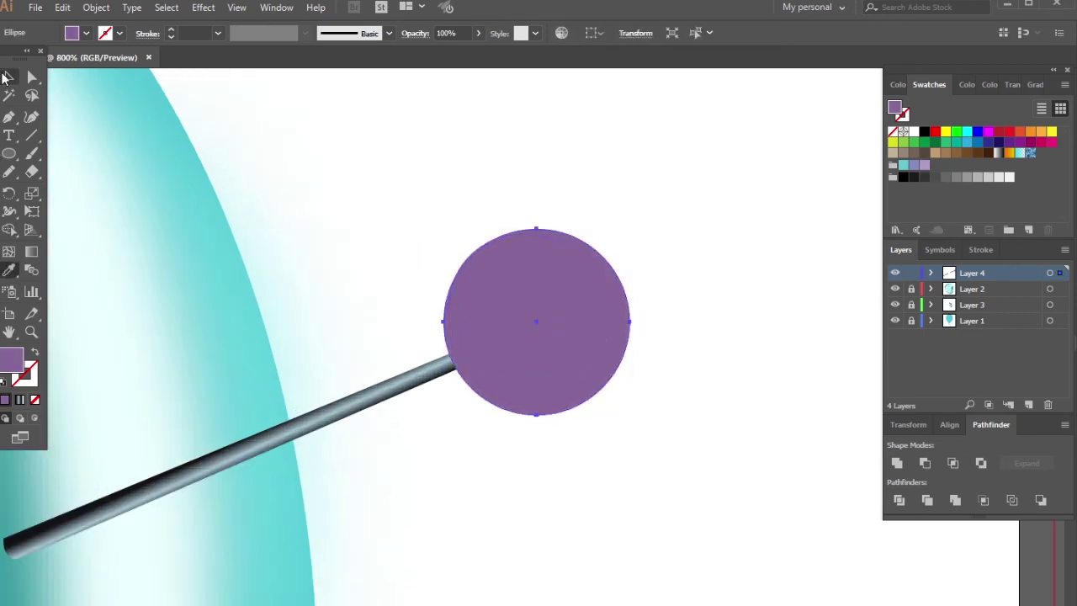
left_click(541, 319)
left_click(924, 165)
left_click_drag(543, 310, 572, 328)
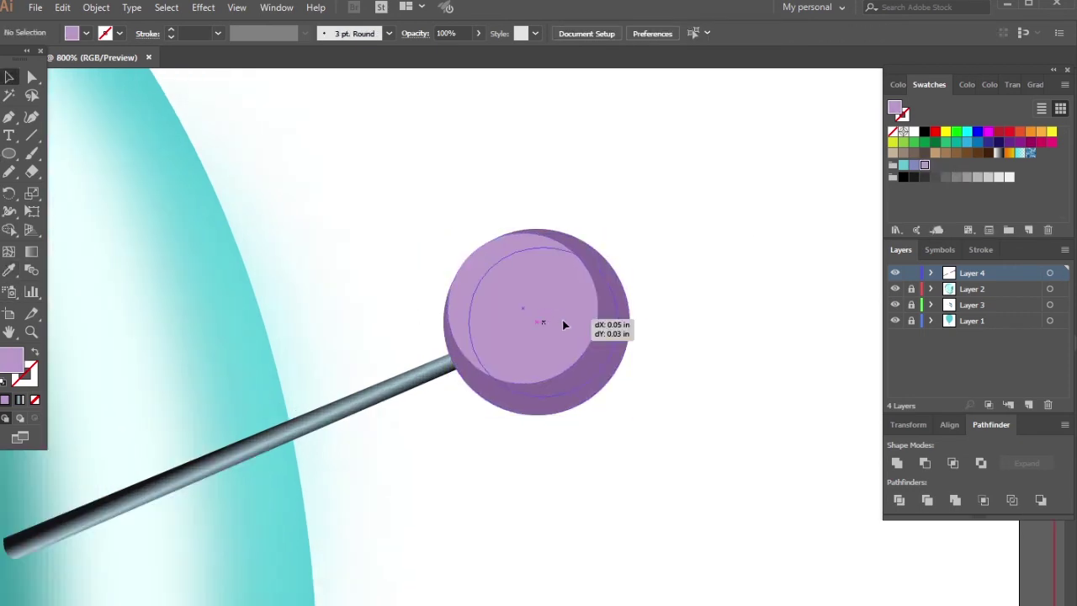
left_click(670, 238)
Step: Add a light lavender #d8b4e2 circle centred inside the dark purple one
key("l")
left_click_drag(564, 237, 713, 385)
double_click(11, 360)
type("d8b4e2")
left_click(614, 207)
left_click_drag(713, 237, 698, 251)
key("v")
left_click_drag(622, 318, 550, 310)
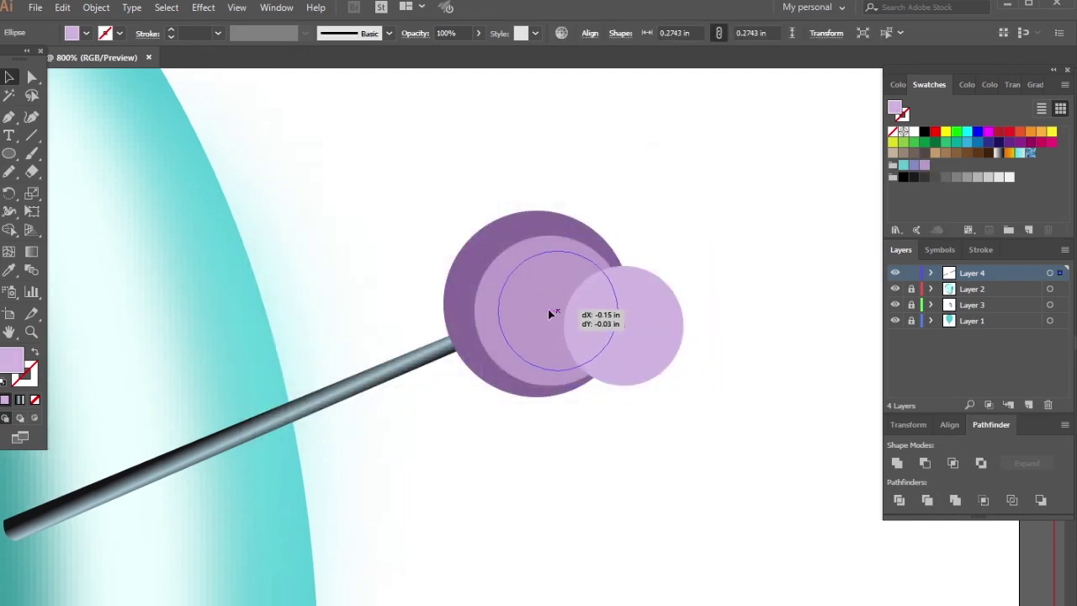
left_click(664, 234)
Step: Add a small white highlight circle inside the pinhead
left_click(913, 131)
key("l")
left_click_drag(558, 289, 612, 345)
key("v")
key("ctrl+shift+a")
Step: Preview a 3.9-pixel Gaussian Blur on the inner pinhead circles
left_click(601, 320)
left_click(521, 340, "shift")
left_click(203, 7)
left_click(404, 263)
left_click_drag(776, 287, 775, 287)
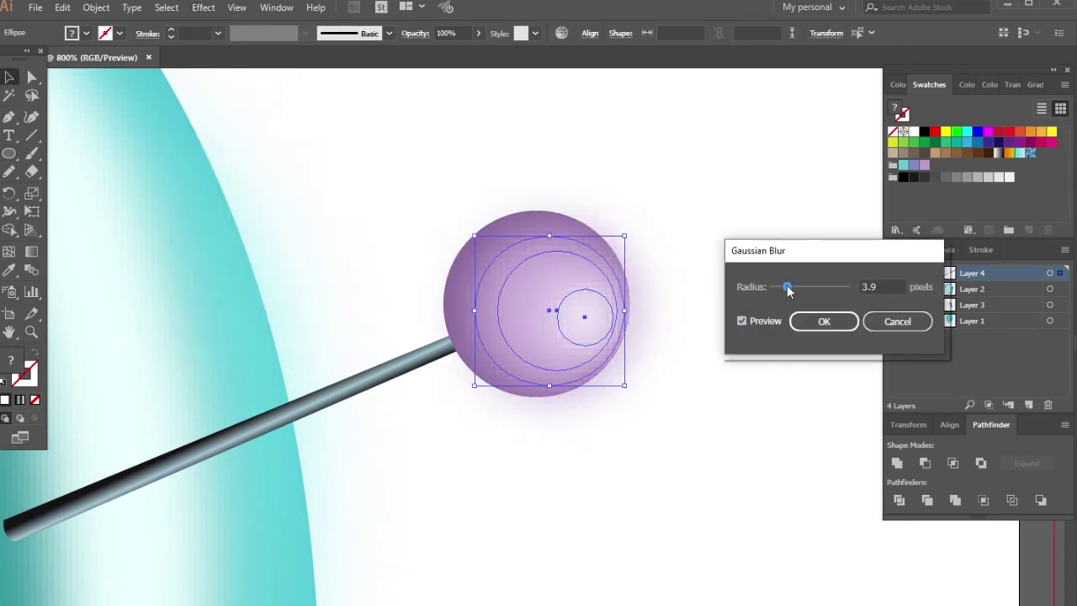
Step: Discard the Gaussian Blur and Feather trials on the pinhead circles
key("Escape")
left_click(203, 8)
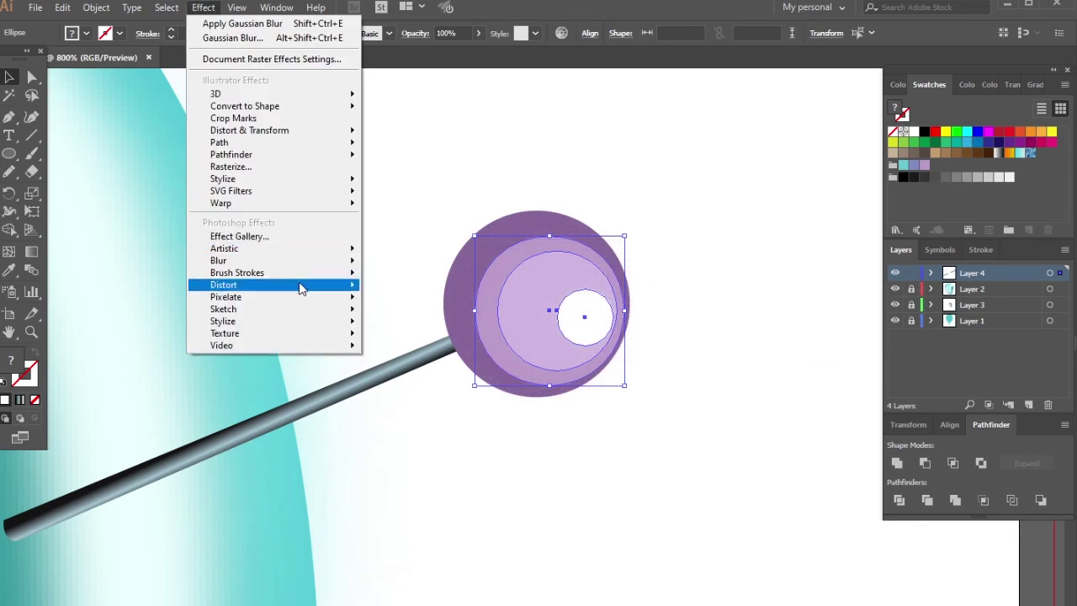
left_click(412, 192)
left_click(741, 366)
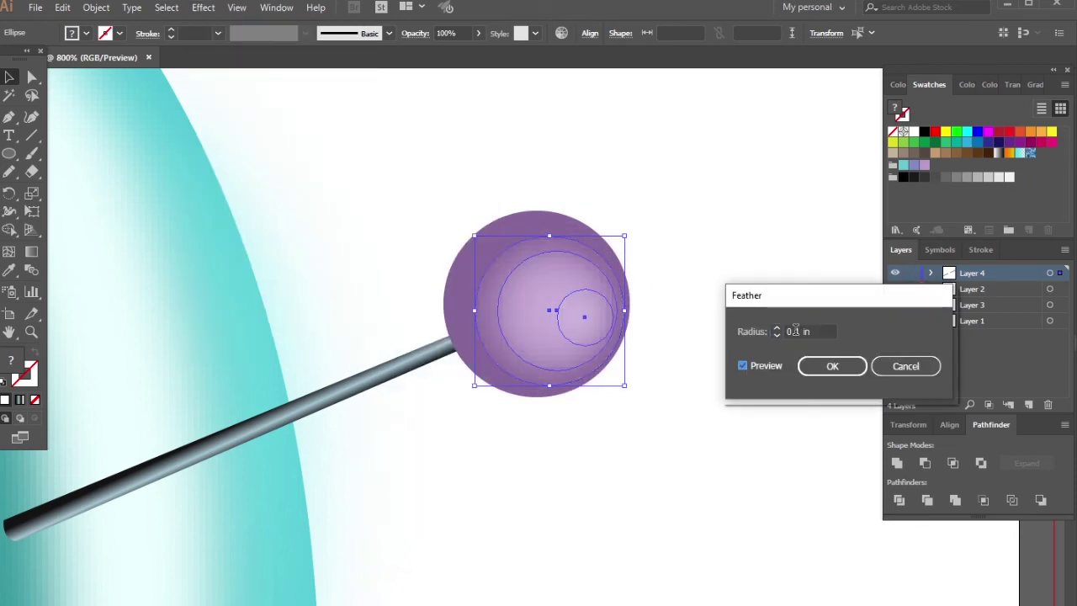
left_click(904, 366)
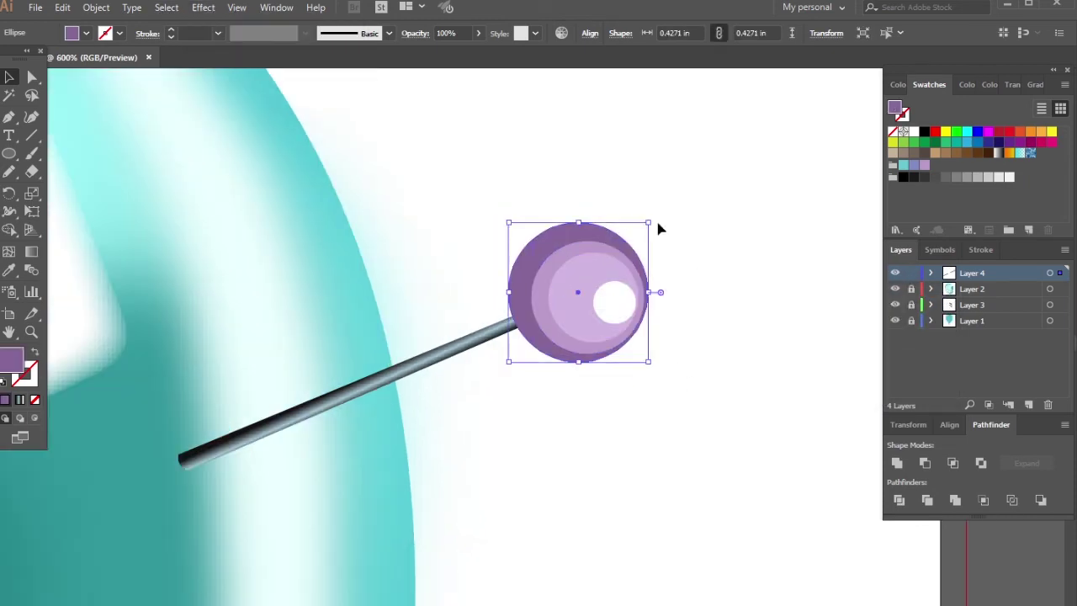
left_click(684, 200)
Step: Shift the inner lilac and white circles slightly to the right
left_click(611, 231)
left_click(577, 283)
left_click_drag(634, 307, 660, 308)
Step: Apply a 1.8-pixel Gaussian Blur to the inner circles
left_click(203, 7)
left_click(404, 318)
left_click(742, 321)
left_click_drag(774, 287, 782, 287)
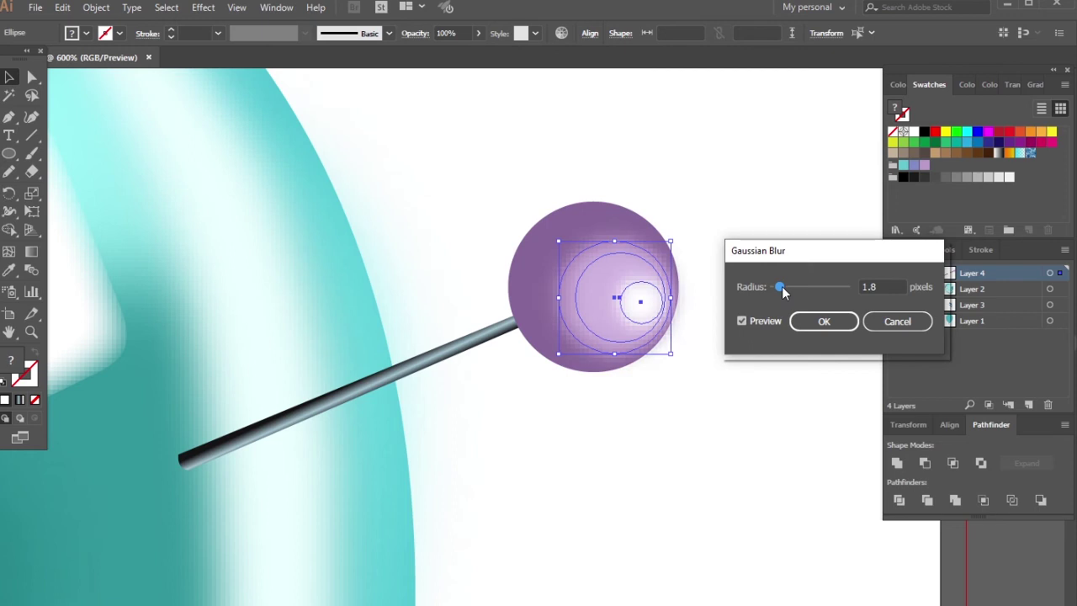
left_click(823, 320)
left_click(711, 275)
key("ctrl+1")
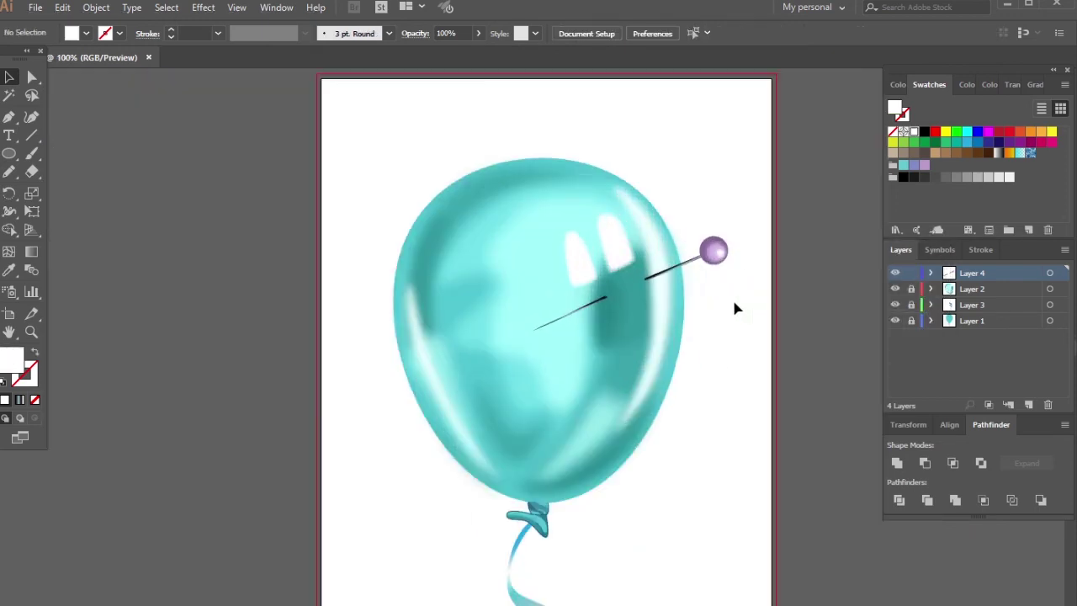
Step: Duplicate the pin lines and purple pin head to the balloon's upper left, rotated into place
scroll(648, 324, "up", 1)
left_click(572, 347)
left_click_drag(689, 291, 471, 158)
scroll(505, 252, "up", 2)
left_click(529, 344)
left_click(471, 235)
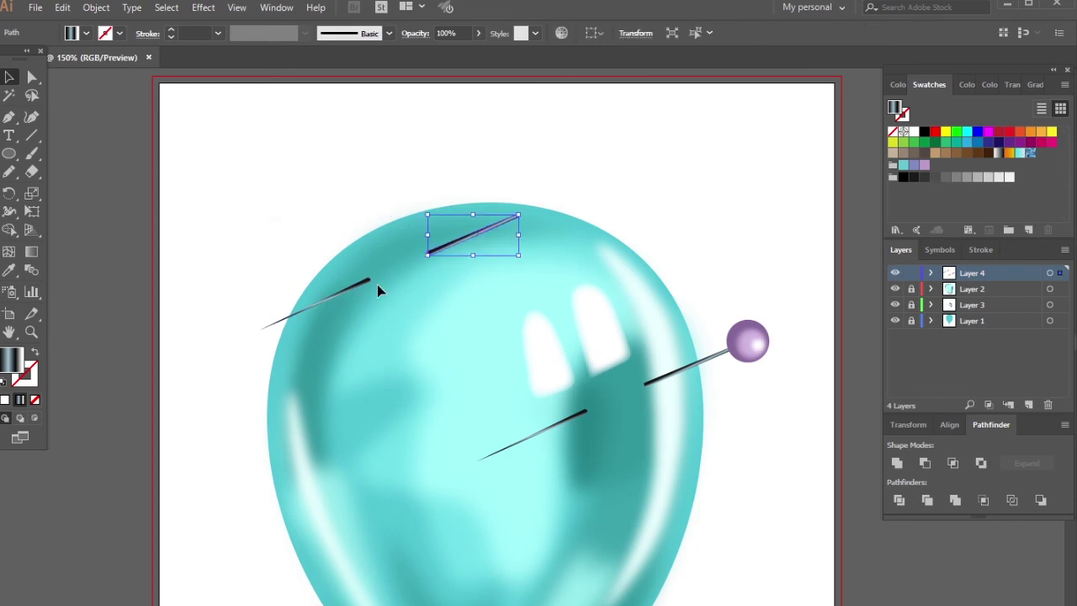
left_click(363, 284, "shift")
left_click_drag(529, 343, 536, 206)
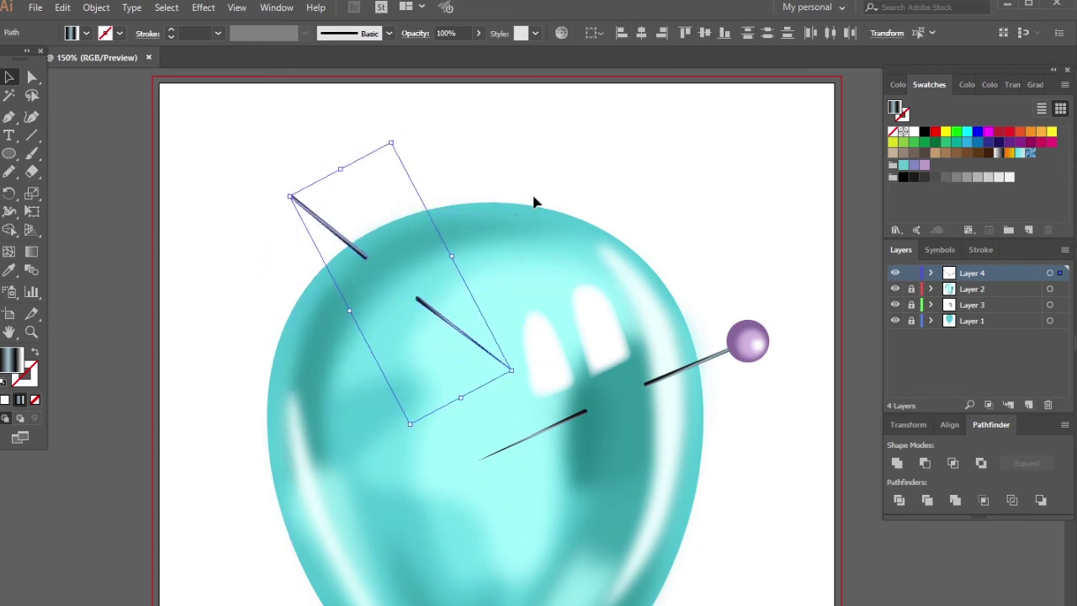
left_click_drag(472, 222, 449, 262)
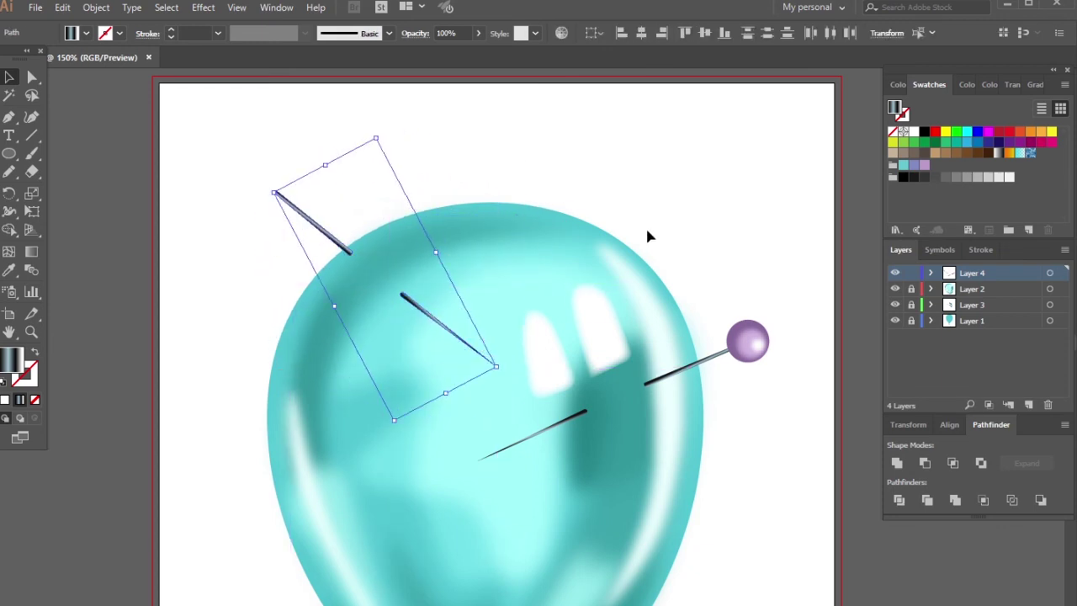
left_click_drag(747, 340, 269, 175)
scroll(215, 150, "up", 2)
mouse_move(360, 244)
left_mouse_down()
mouse_move(333, 266)
mouse_move(379, 176)
left_mouse_up()
Step: Recolor the copied pin head with a peach and green harmony rule via Recolor Artwork
left_click(62, 6)
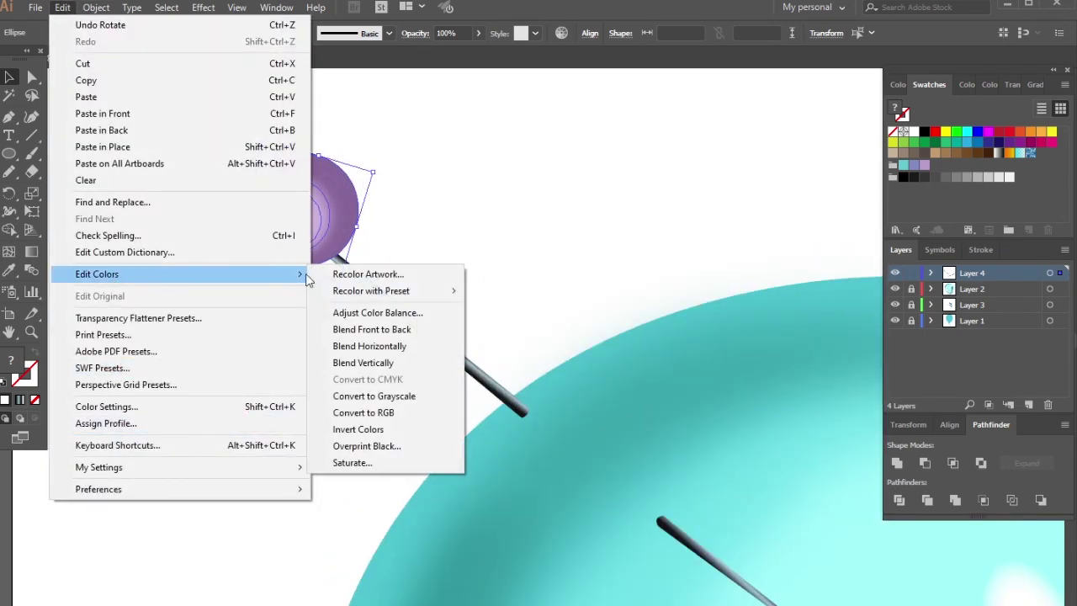
left_click(368, 273)
left_click(852, 113)
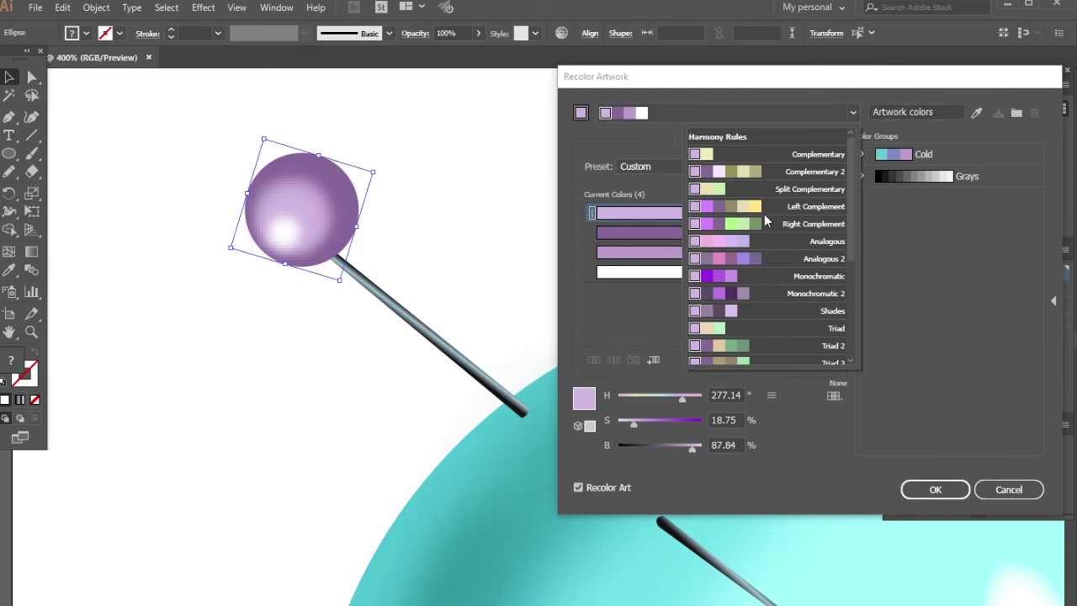
left_click(767, 209)
left_click(852, 112)
scroll(849, 230, "down", 3)
left_click(719, 235)
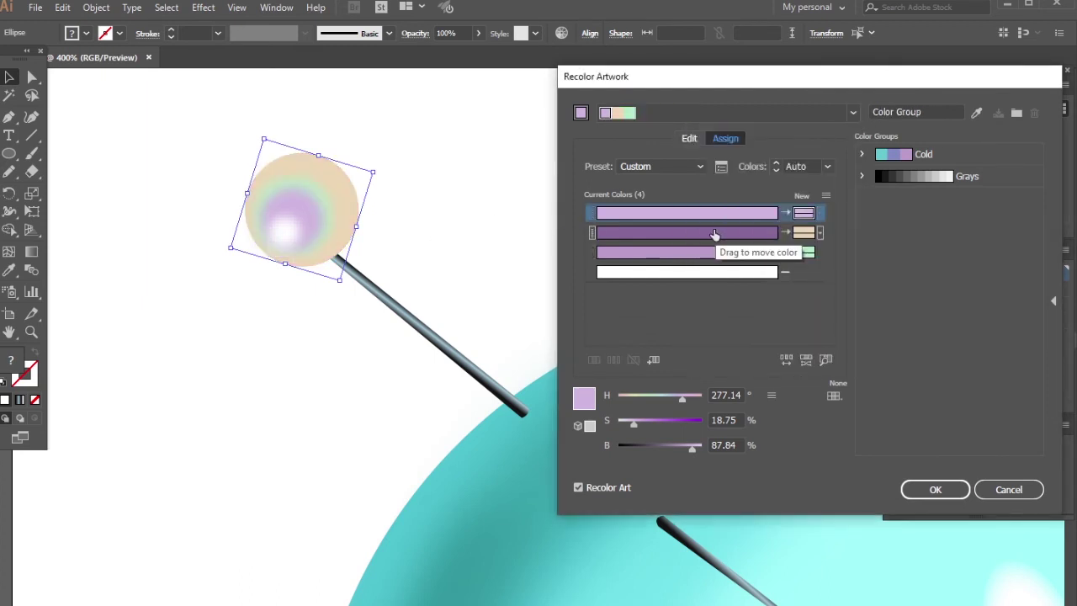
Step: Shift the head's first colour hue to light cyan and apply the recolour
left_click(714, 235)
left_click(719, 253)
left_click(727, 221)
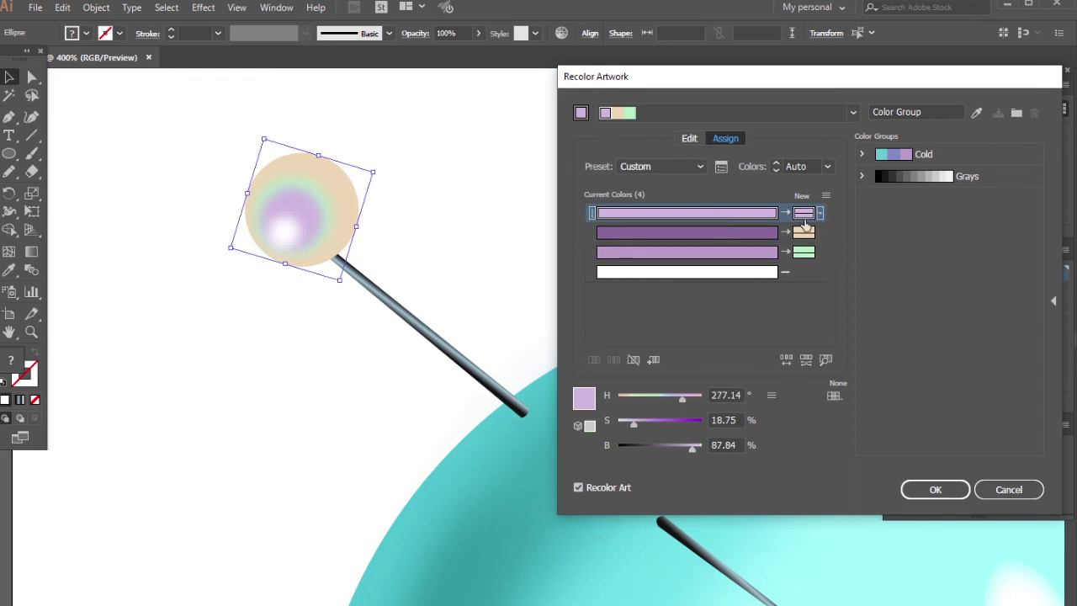
left_click_drag(685, 394, 658, 397)
left_click(935, 489)
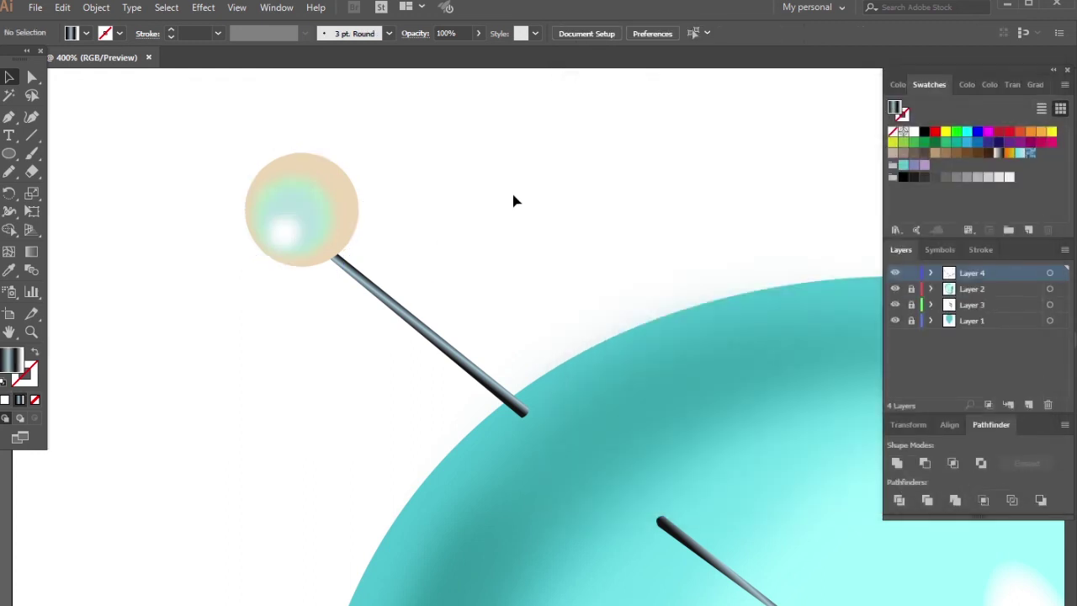
Step: Enlarge and rotate the second pin head's highlight to nearly fill the head
key("ctrl+0")
scroll(289, 209, "up", 3)
scroll(404, 207, "up", 5)
left_click(409, 204)
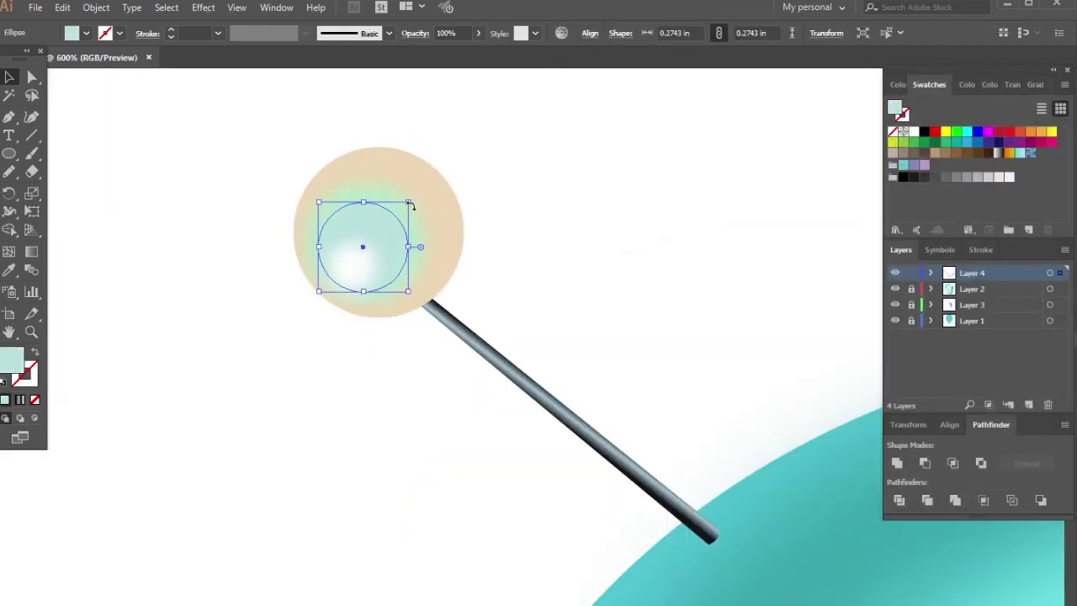
mouse_move(446, 251)
left_mouse_down()
mouse_move(361, 269)
mouse_move(452, 197)
left_mouse_up()
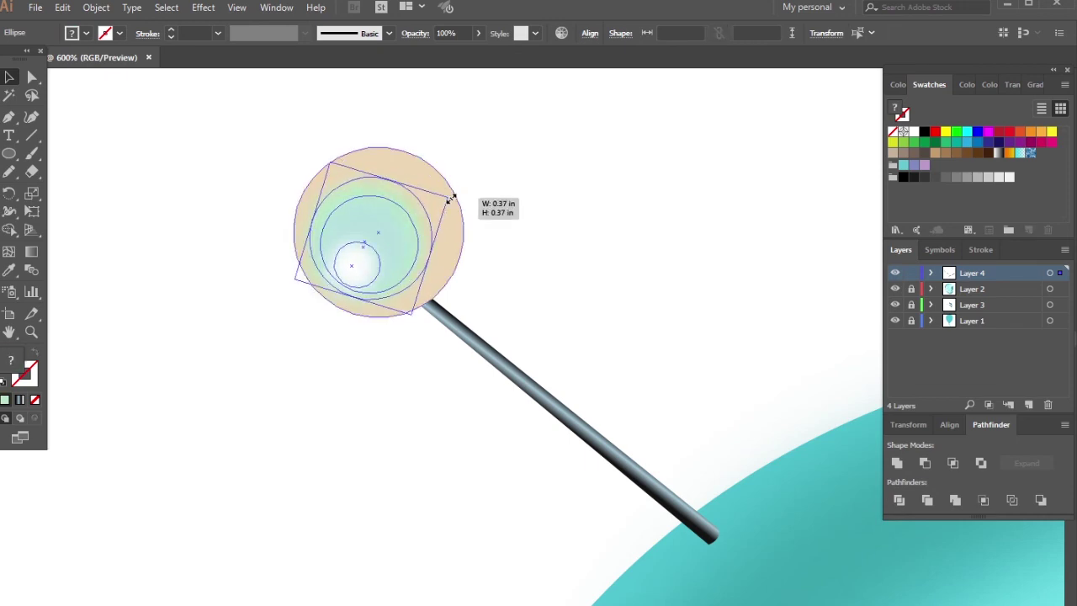
Step: Change the peach outer circle's fill to mint green in the Color Picker
left_click(463, 236)
double_click(11, 360)
left_click_drag(476, 374, 476, 315)
left_click(613, 205)
scroll(277, 197, "down", 8)
scroll(249, 224, "up", 1)
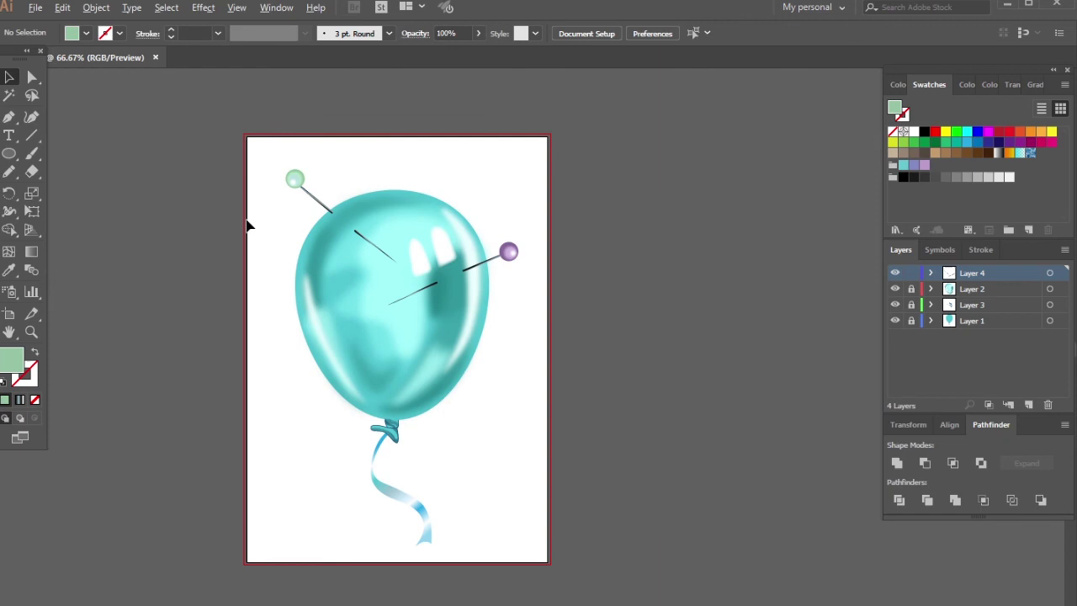
scroll(257, 266, "down", 1)
scroll(236, 267, "up", 1)
scroll(309, 235, "up", 1)
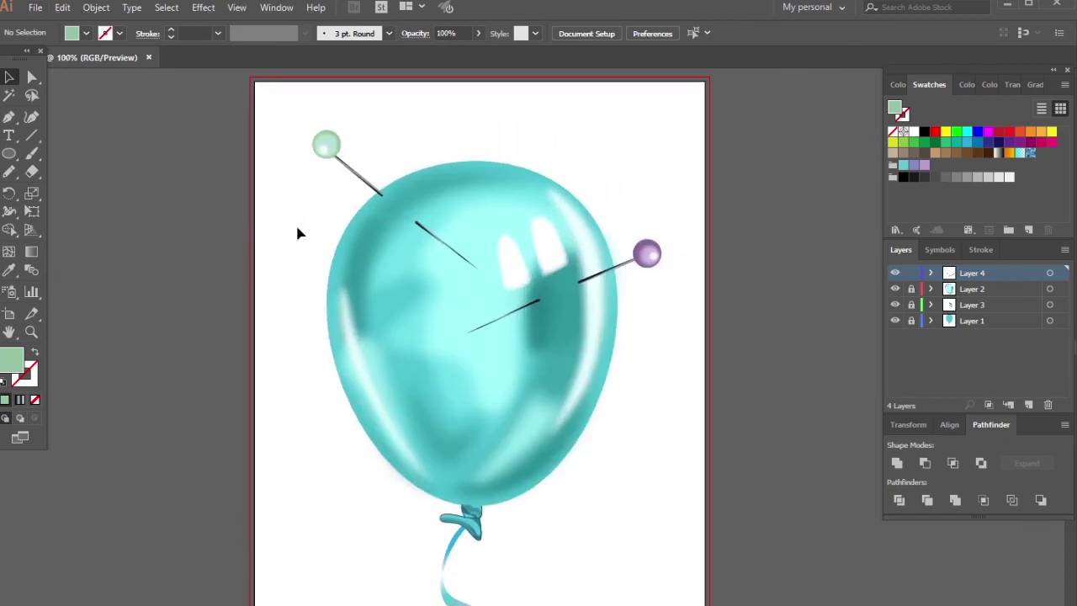
scroll(297, 233, "down", 2)
scroll(378, 308, "down", 3)
scroll(444, 403, "up", 1)
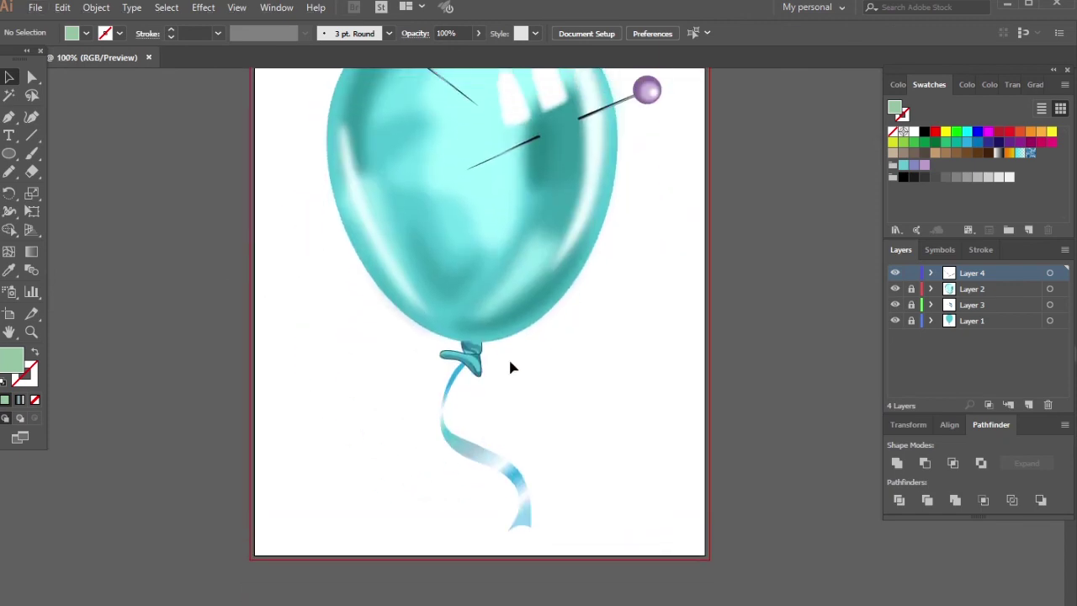
scroll(511, 366, "up", 2)
Step: Sample the balloon teal, then set the Blob Brush fill to darker teal #1b7f7a
left_click(627, 243)
key("n")
double_click(12, 360)
type("1b7f7a")
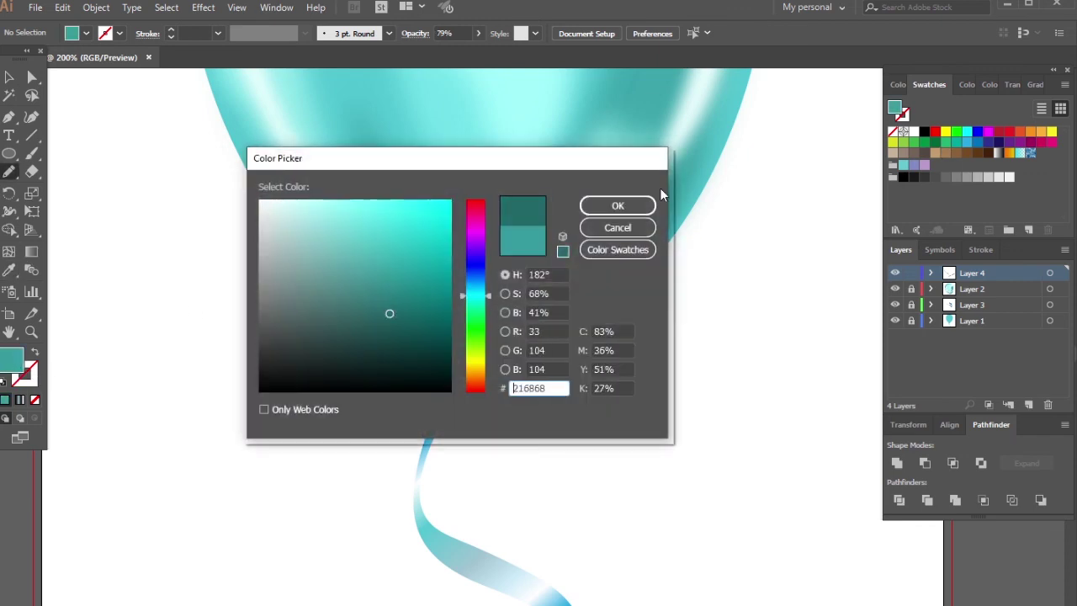
left_click(639, 204)
Step: Paint a spiky dark teal shadow along the balloon's neck above the knot
scroll(460, 344, "up", 1)
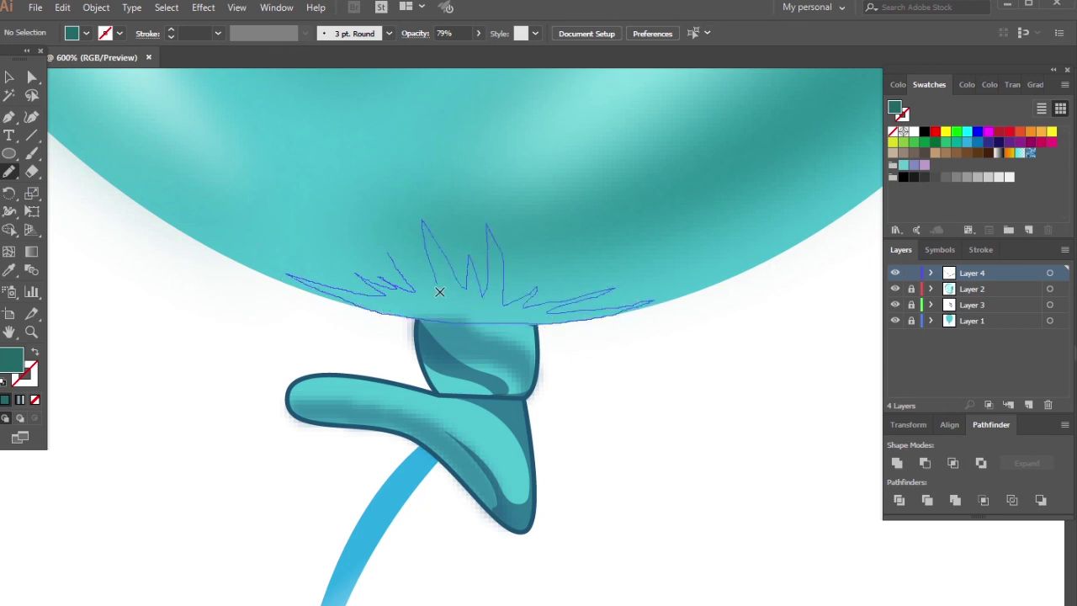
left_click_drag(496, 269, 498, 270)
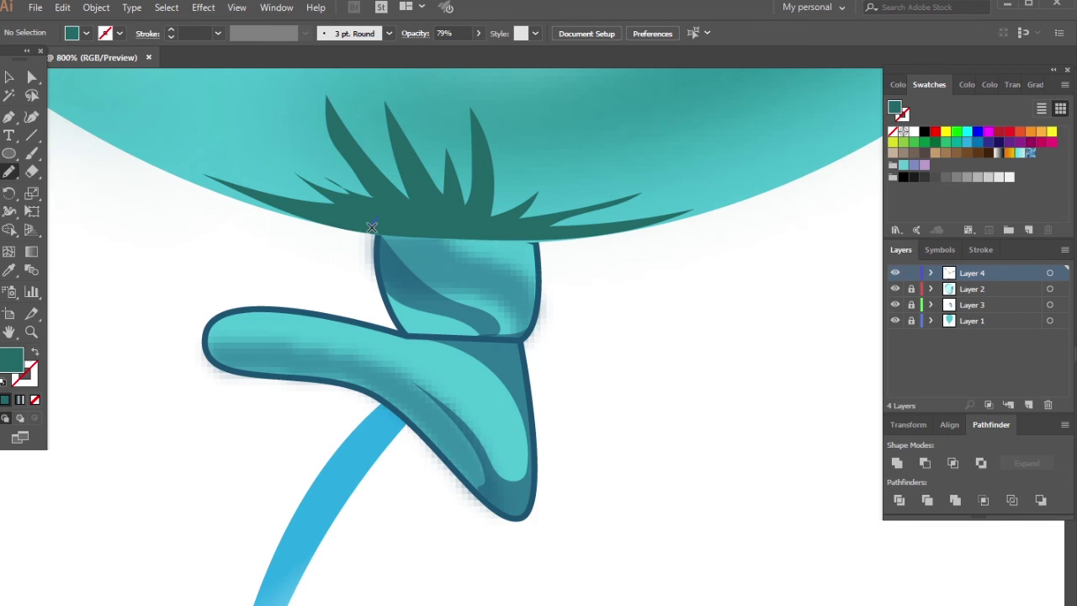
left_click_drag(546, 256, 552, 257)
key("ctrl+minus")
key("ctrl+minus")
key("ctrl+minus")
Step: Apply a Gaussian Blur to the spiky neck shadow
left_click(533, 331)
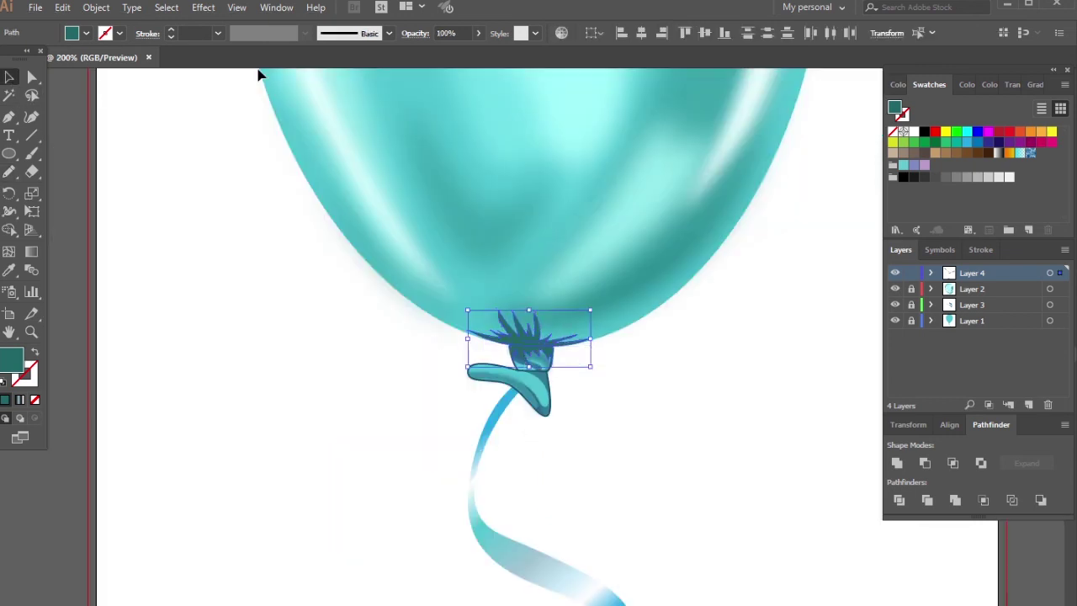
left_click(202, 7)
left_click(396, 262)
left_click(741, 320)
key("Return")
scroll(573, 409, "down", 5)
scroll(573, 409, "up", 4)
scroll(564, 409, "up", 2)
Step: Change the blurred neck shadow's fill to a lighter teal and reselect it
double_click(11, 360)
left_click(413, 336)
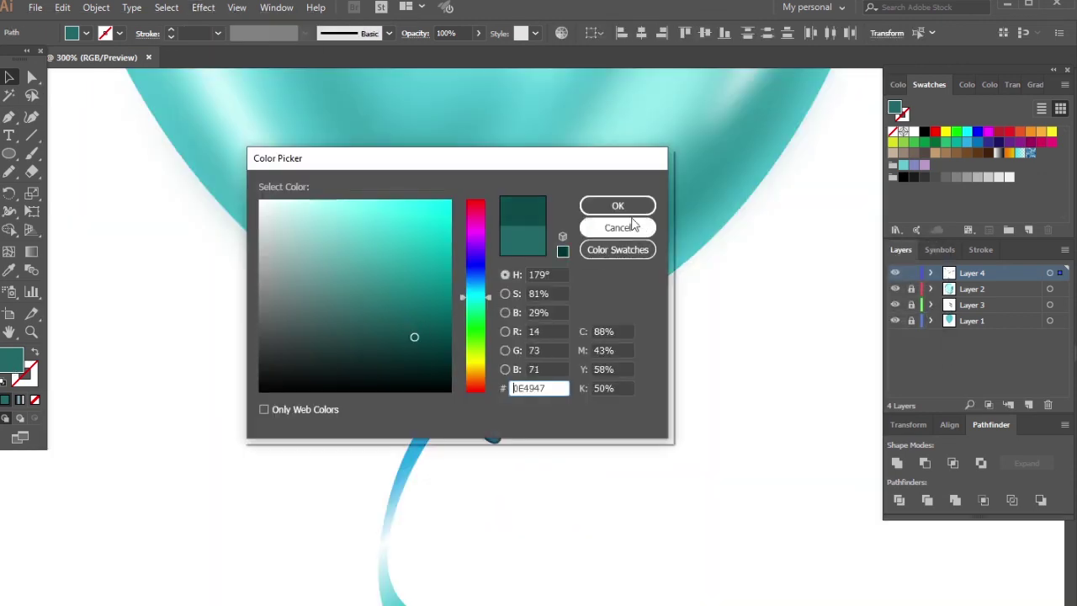
left_click(613, 206)
left_click(584, 396)
key("ctrl+0")
scroll(585, 383, "up", 2)
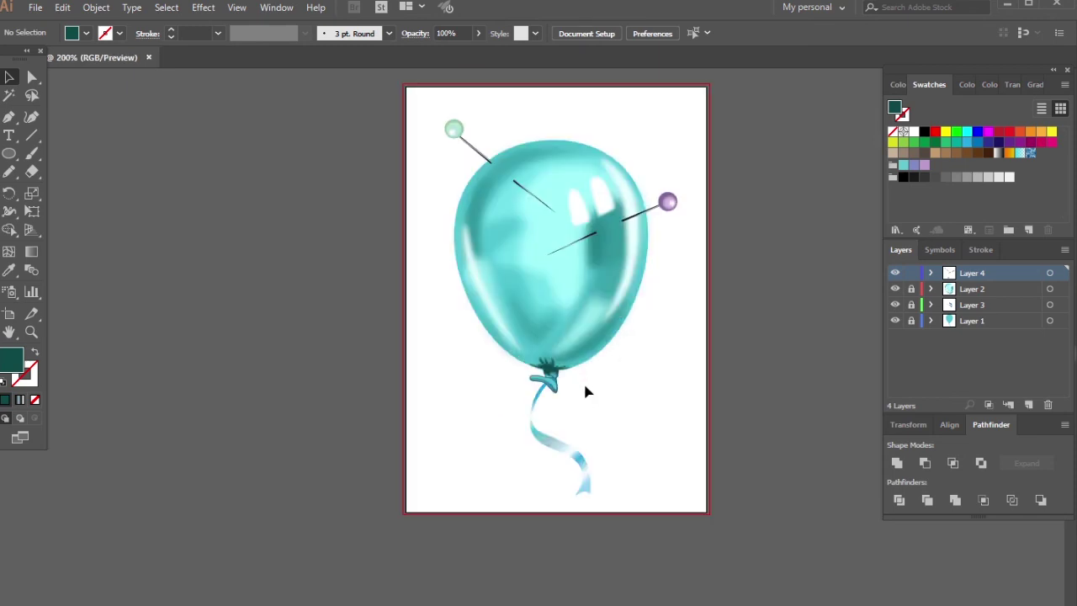
scroll(582, 381, "up", 2)
left_click(477, 327)
Step: Lower the neck shadow's opacity to 61% in the Transparency panel
left_click(1013, 85)
left_click(1036, 108)
left_click_drag(1041, 127, 1003, 135)
left_click(541, 382)
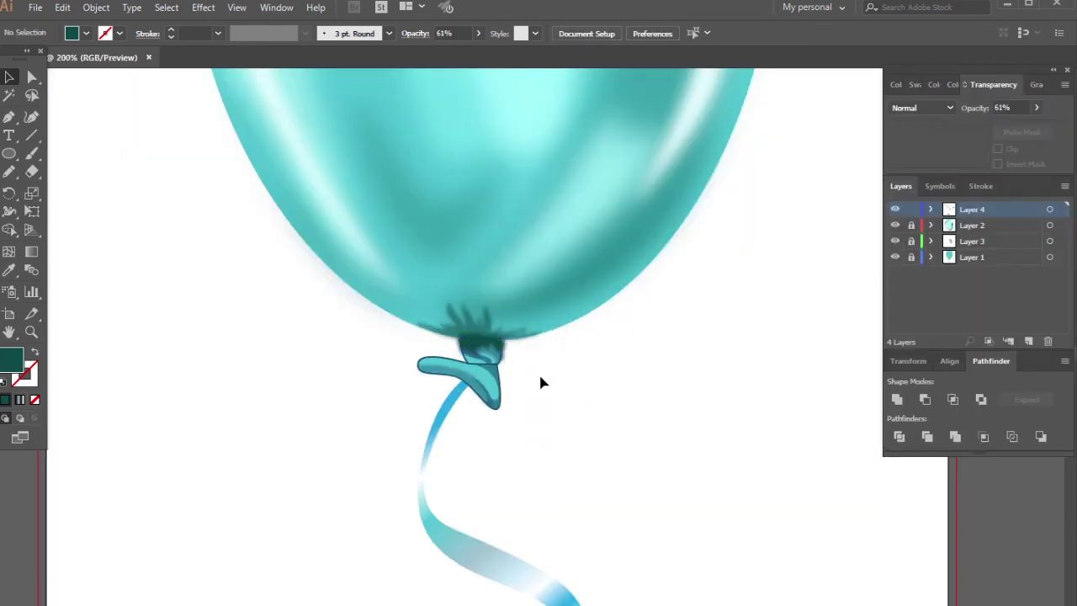
left_click(477, 345)
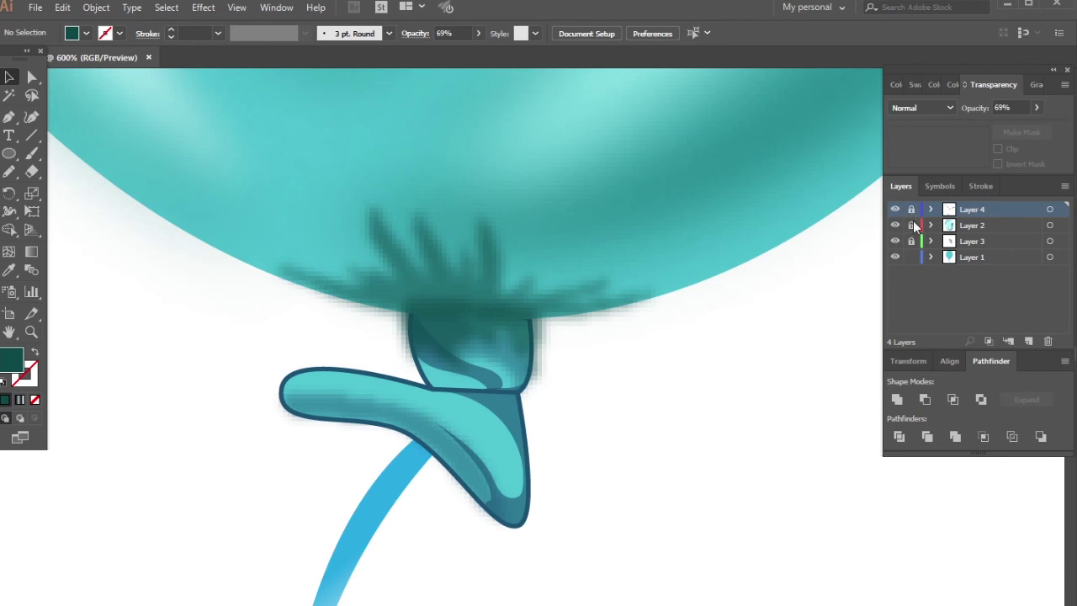
Step: Resize the neck shadow and move it down and right over the knot
left_click(458, 298)
mouse_move(614, 362)
left_mouse_down()
mouse_move(629, 363)
mouse_move(571, 335)
left_mouse_up()
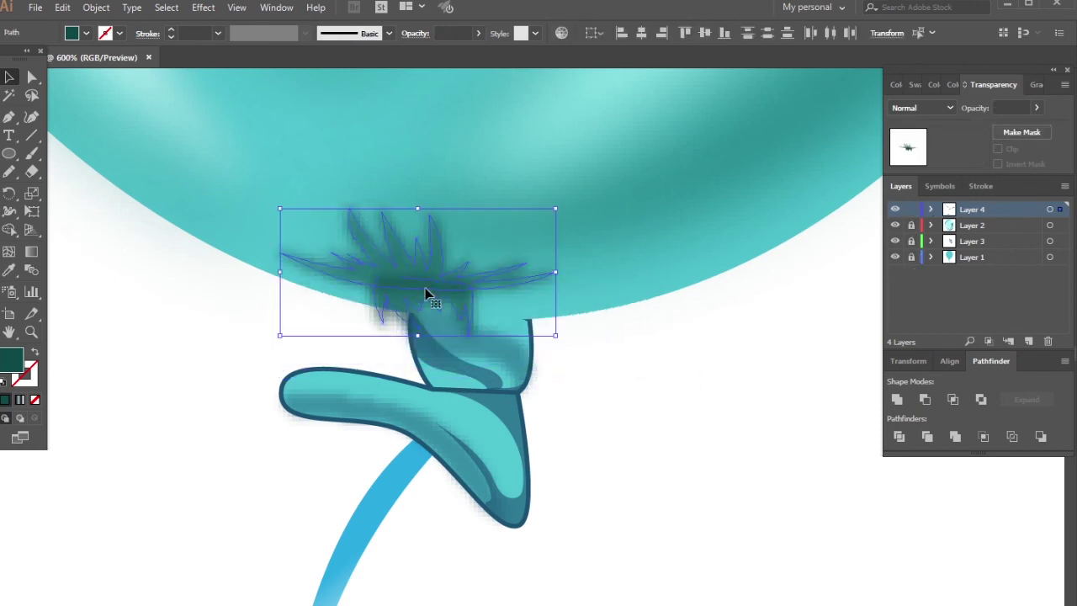
left_click_drag(405, 288, 440, 314)
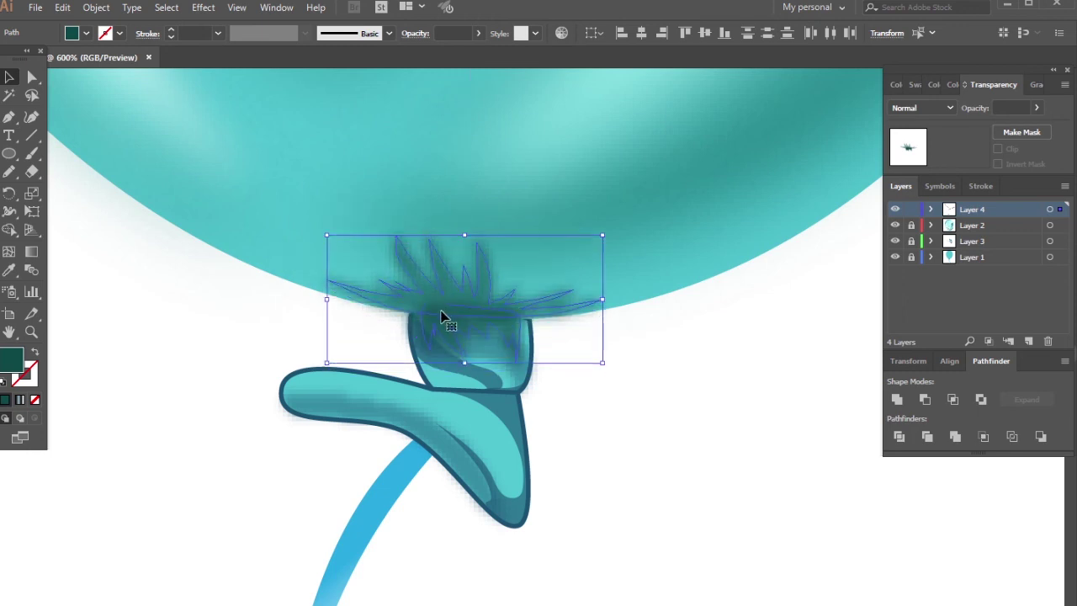
left_click(597, 367)
scroll(589, 302, "down", 5)
scroll(622, 227, "down", 3)
scroll(643, 253, "up", 1)
scroll(622, 296, "up", 1)
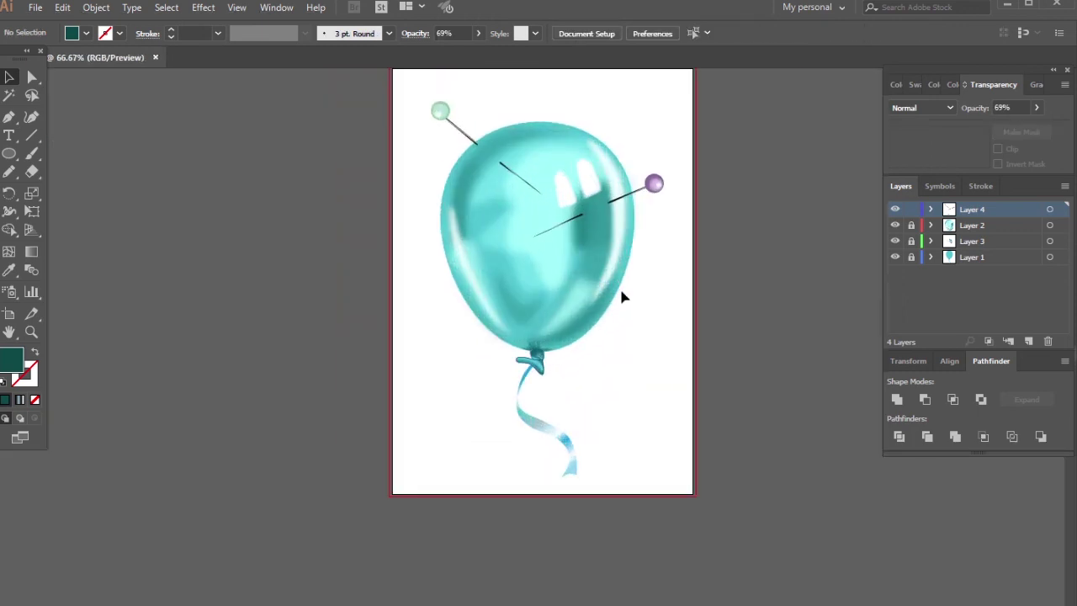